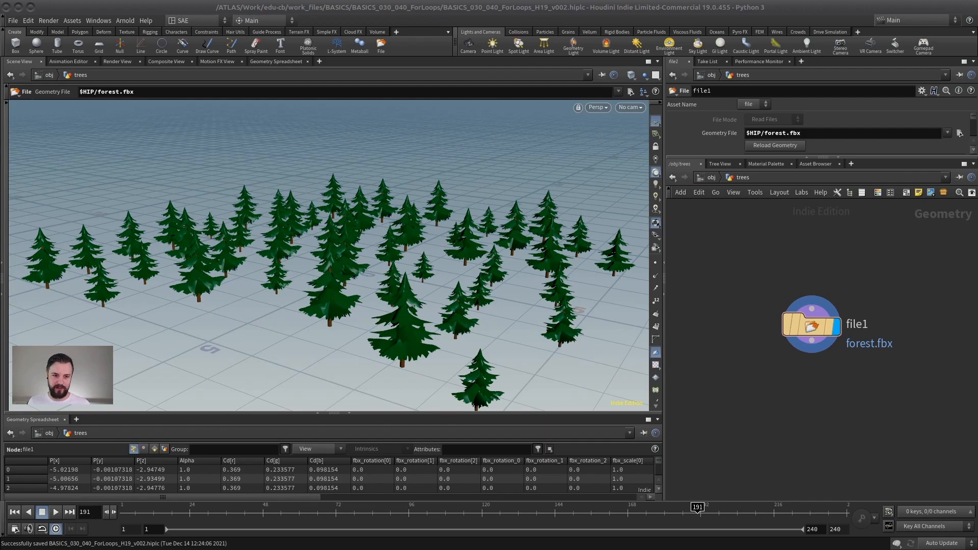
Step: Examine the imported forest of trees from above and from ground level
{"action": "key", "text": "space"}
{"action": "mouse_move", "coordinate": [298, 276]}
{"action": "left_mouse_down"}
{"action": "mouse_move", "coordinate": [301, 255]}
{"action": "mouse_move", "coordinate": [326, 280]}
{"action": "mouse_move", "coordinate": [295, 259]}
{"action": "mouse_move", "coordinate": [294, 277]}
{"action": "left_mouse_up"}
{"action": "scroll", "coordinate": [294, 277], "scroll_direction": "up", "scroll_amount": 5}
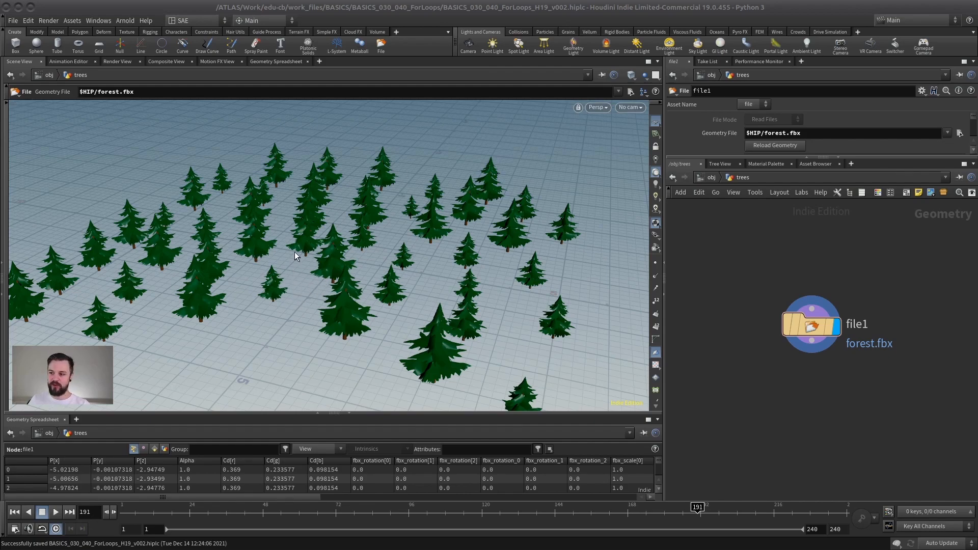
{"action": "key", "text": "space"}
{"action": "left_click_drag", "start_coordinate": [295, 251], "coordinate": [360, 310]}
{"action": "key", "text": "Return"}
{"action": "key", "text": "space"}
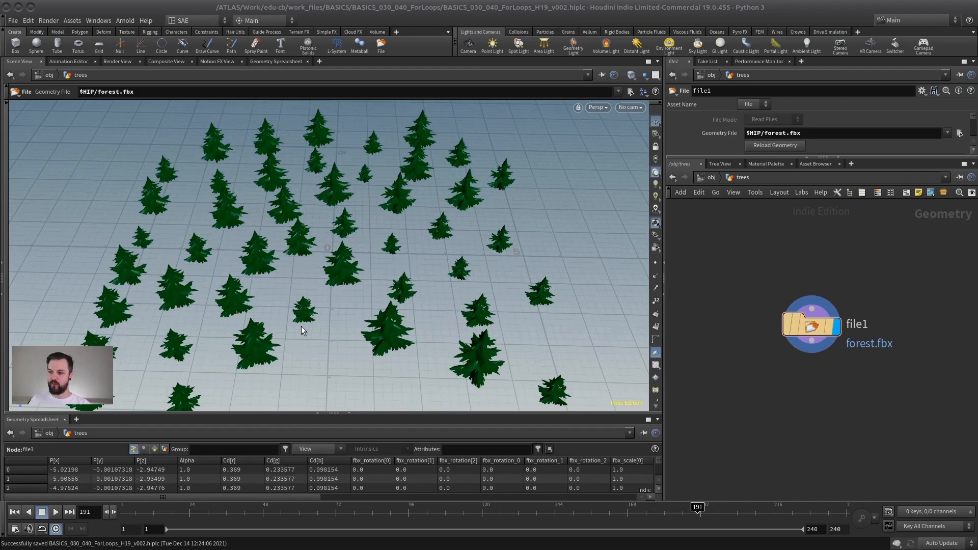
{"action": "key", "text": "space"}
{"action": "left_click_drag", "start_coordinate": [301, 326], "coordinate": [408, 171]}
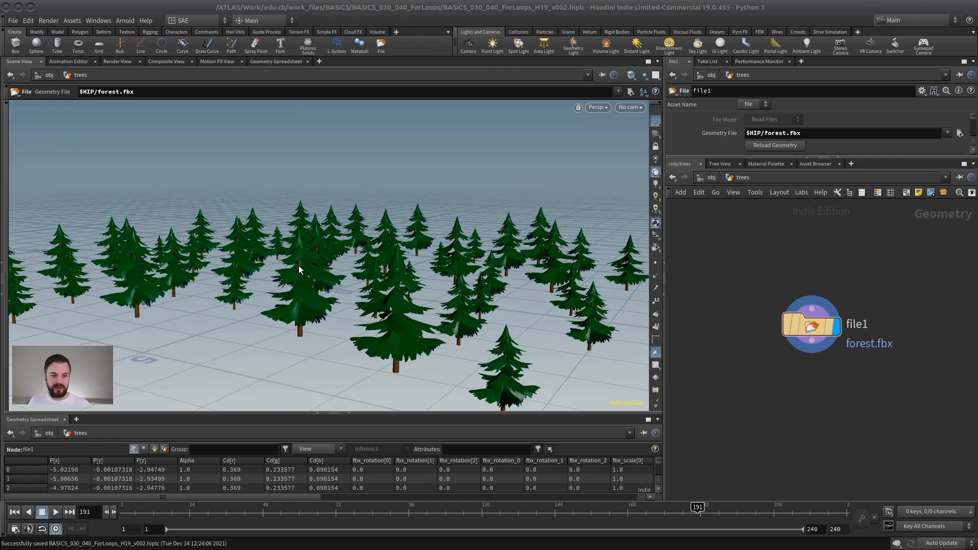
{"action": "left_click_drag", "start_coordinate": [264, 267], "coordinate": [363, 273], "text": "alt"}
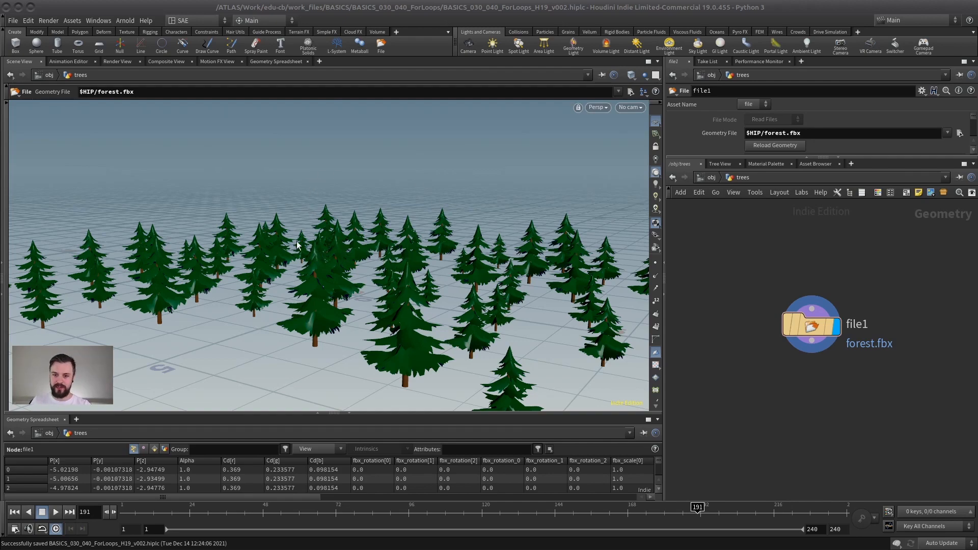
Step: Add a Transform node below the forest file node
{"action": "key", "text": "Tab"}
{"action": "mouse_move", "coordinate": [830, 273]}
{"action": "left_click", "coordinate": [622, 65]}
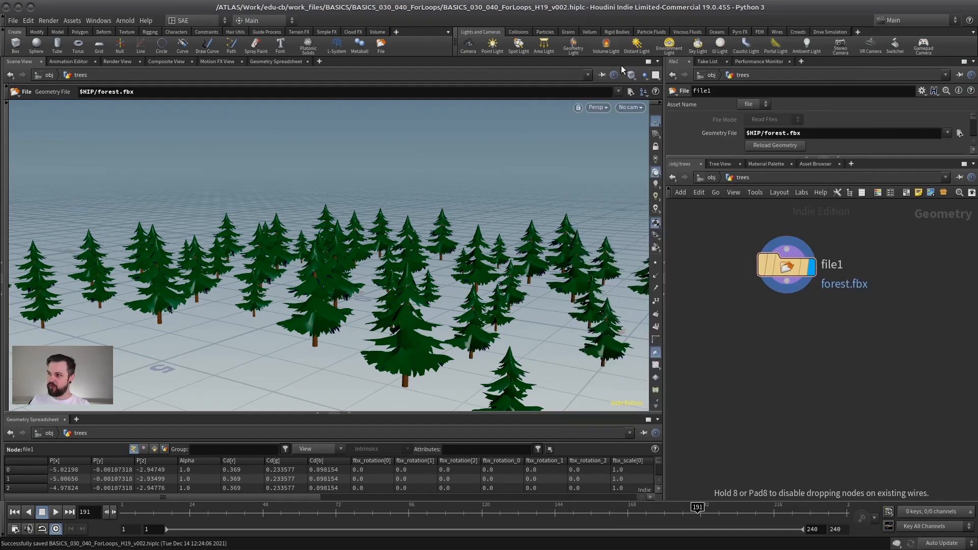
{"action": "left_click", "coordinate": [808, 412]}
{"action": "left_click_drag", "start_coordinate": [359, 326], "coordinate": [364, 249], "text": "alt"}
{"action": "right_click_drag", "start_coordinate": [364, 250], "coordinate": [447, 273], "text": "alt"}
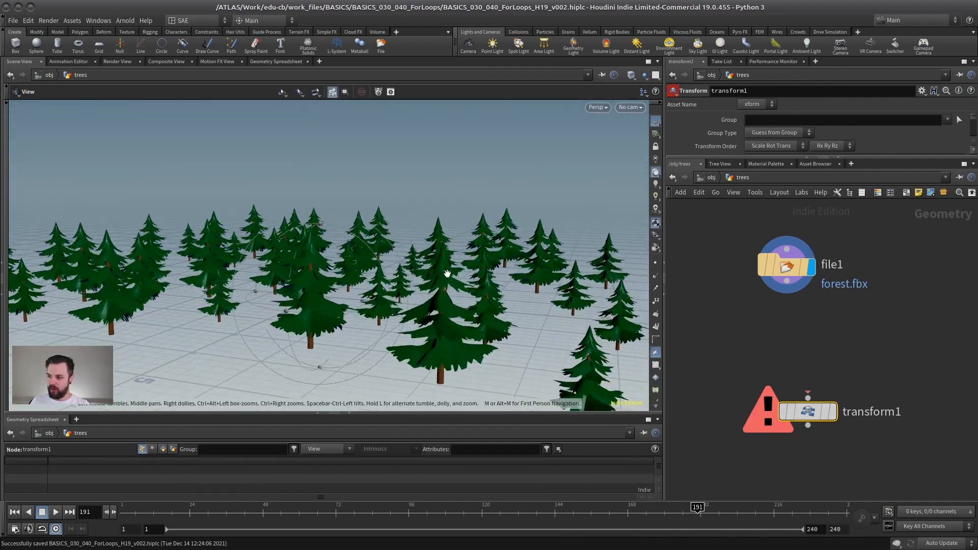
{"action": "left_click_drag", "start_coordinate": [447, 273], "coordinate": [427, 261], "text": "alt"}
{"action": "middle_click_drag", "start_coordinate": [427, 261], "coordinate": [422, 278], "text": "alt"}
Step: Try scaling the whole forest at once by lowering the Transform node's Uniform Scale to 0.43
{"action": "mouse_move", "coordinate": [798, 272]}
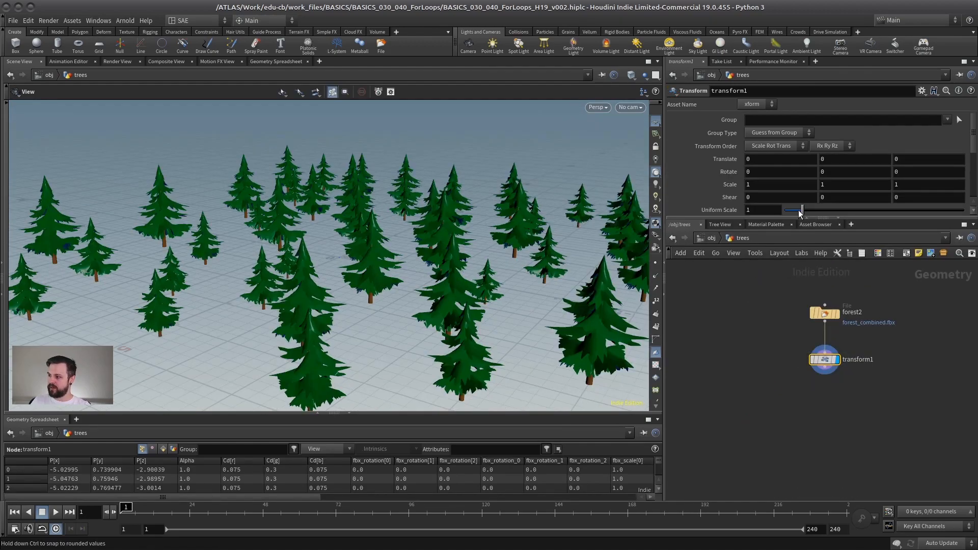
{"action": "key", "text": "space+h"}
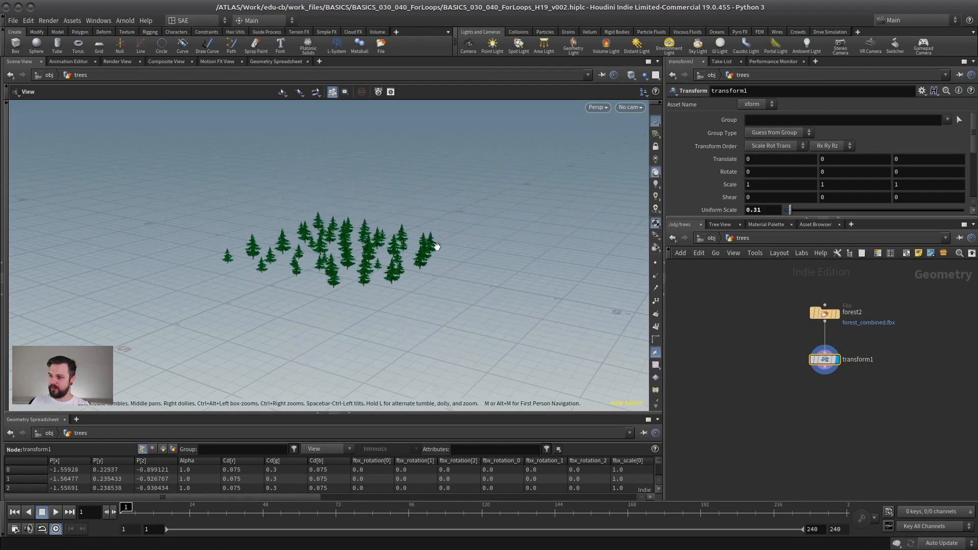
{"action": "left_click_drag", "start_coordinate": [800, 212], "coordinate": [792, 210]}
{"action": "scroll", "coordinate": [464, 236], "scroll_direction": "down", "scroll_amount": 5}
{"action": "left_click_drag", "start_coordinate": [322, 349], "coordinate": [382, 261]}
{"action": "scroll", "coordinate": [366, 257], "scroll_direction": "up", "scroll_amount": 5}
Step: Move forest2 further above the Transform node and add a For-Each Connected Piece loop beside them
{"action": "middle_click_drag", "start_coordinate": [761, 333], "coordinate": [761, 368]}
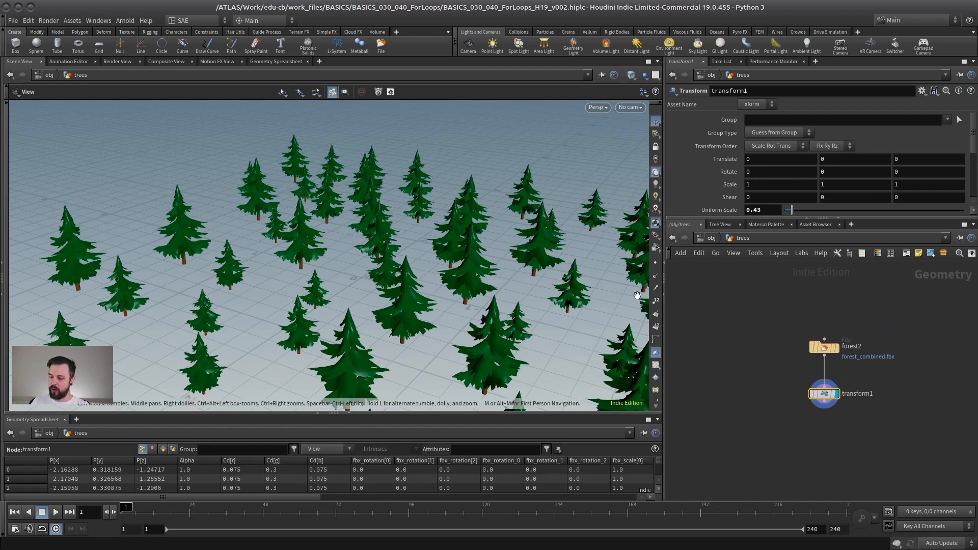
{"action": "left_click_drag", "start_coordinate": [833, 348], "coordinate": [832, 326]}
{"action": "middle_click_drag", "start_coordinate": [784, 390], "coordinate": [780, 360]}
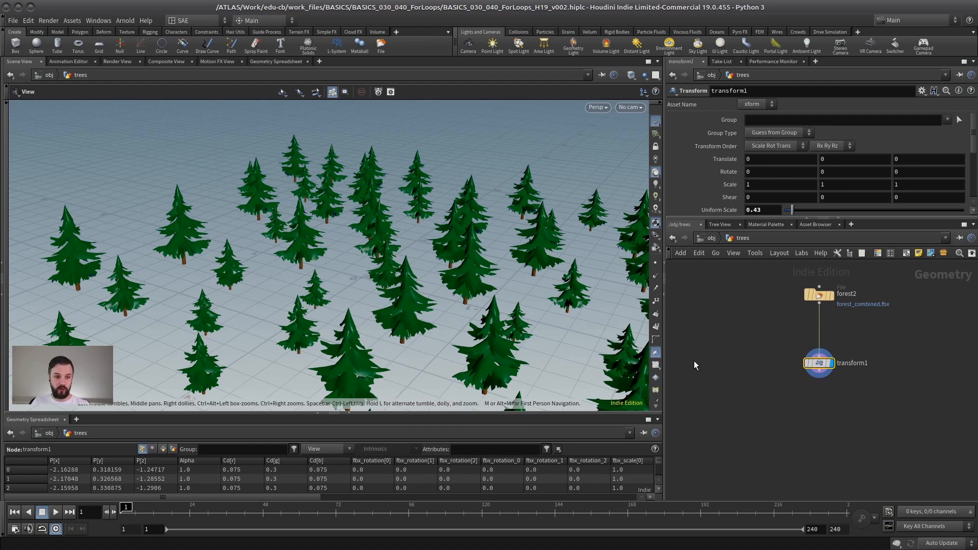
{"action": "key", "text": "Tab"}
{"action": "type", "text": "for"}
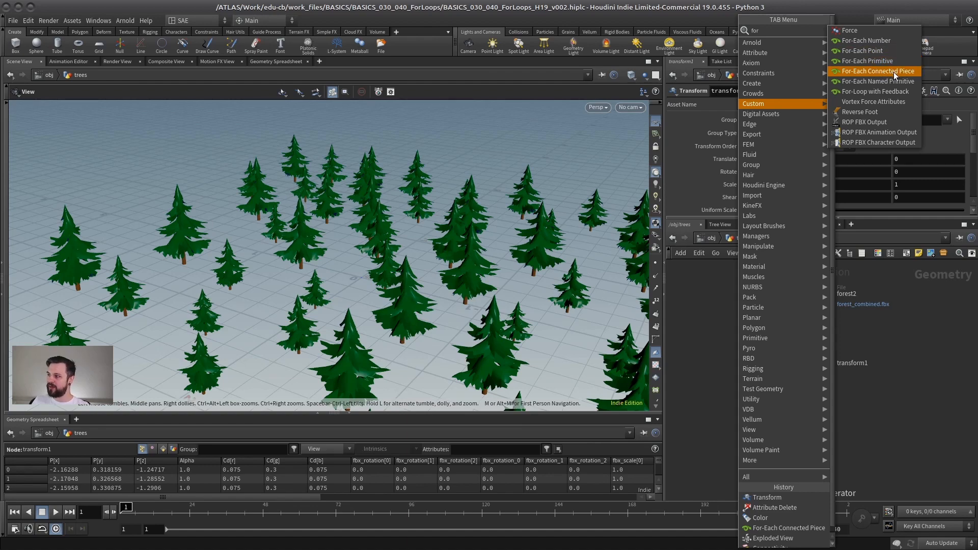
{"action": "left_click", "coordinate": [878, 71]}
{"action": "left_click", "coordinate": [748, 334]}
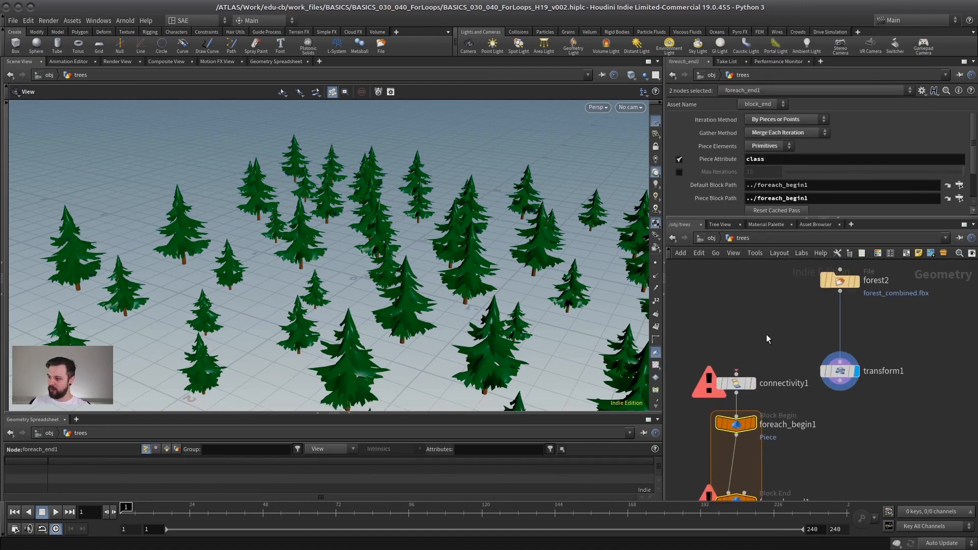
Step: Connect the forest2 output to the input of the loop's connectivity1 node
{"action": "middle_click_drag", "start_coordinate": [757, 275], "coordinate": [776, 300]}
{"action": "left_click", "coordinate": [766, 327]}
{"action": "middle_click_drag", "start_coordinate": [843, 265], "coordinate": [824, 299]}
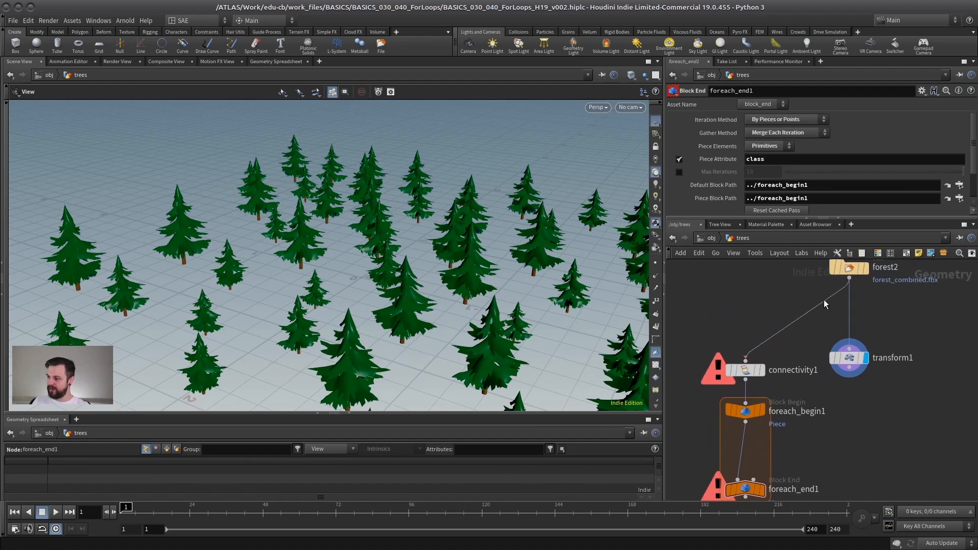
{"action": "left_click", "coordinate": [849, 278]}
Step: Tidy the spacing of connectivity1 and foreach_begin1, and lower foreach_end1 to make room inside the loop block
{"action": "middle_click_drag", "start_coordinate": [741, 316], "coordinate": [743, 281]}
{"action": "left_click_drag", "start_coordinate": [747, 336], "coordinate": [748, 309]}
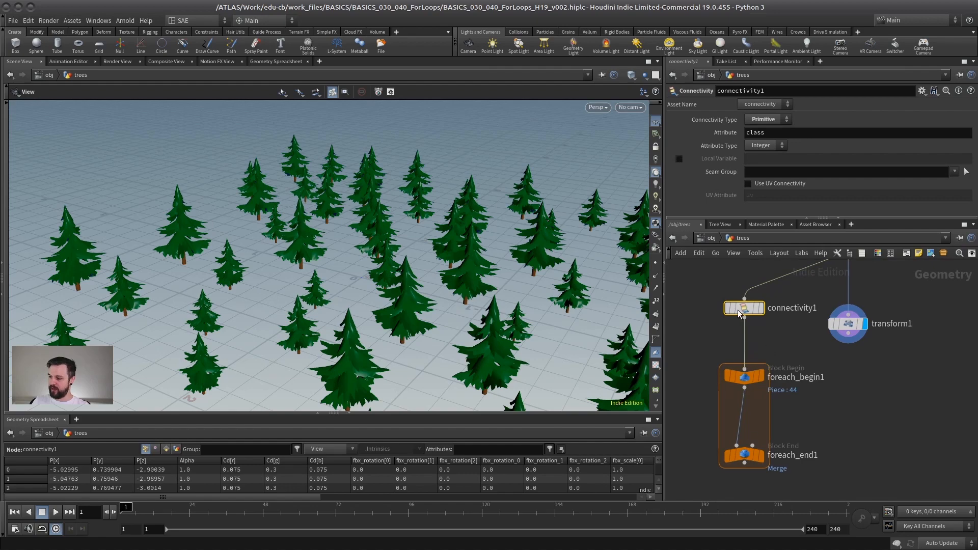
{"action": "left_click_drag", "start_coordinate": [745, 381], "coordinate": [746, 353]}
{"action": "middle_click_drag", "start_coordinate": [809, 413], "coordinate": [829, 389]}
{"action": "scroll", "coordinate": [830, 389], "scroll_direction": "down", "scroll_amount": 1}
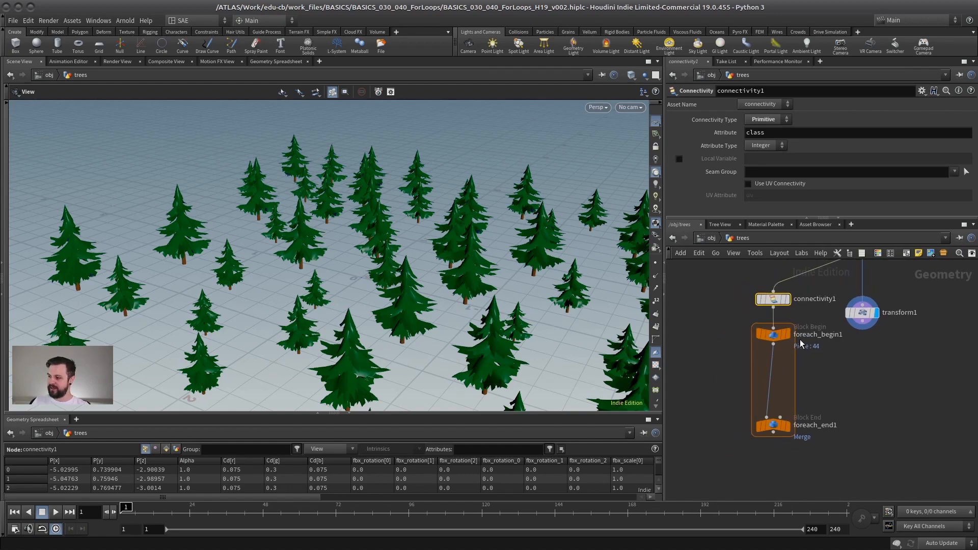
{"action": "left_click_drag", "start_coordinate": [816, 315], "coordinate": [774, 491]}
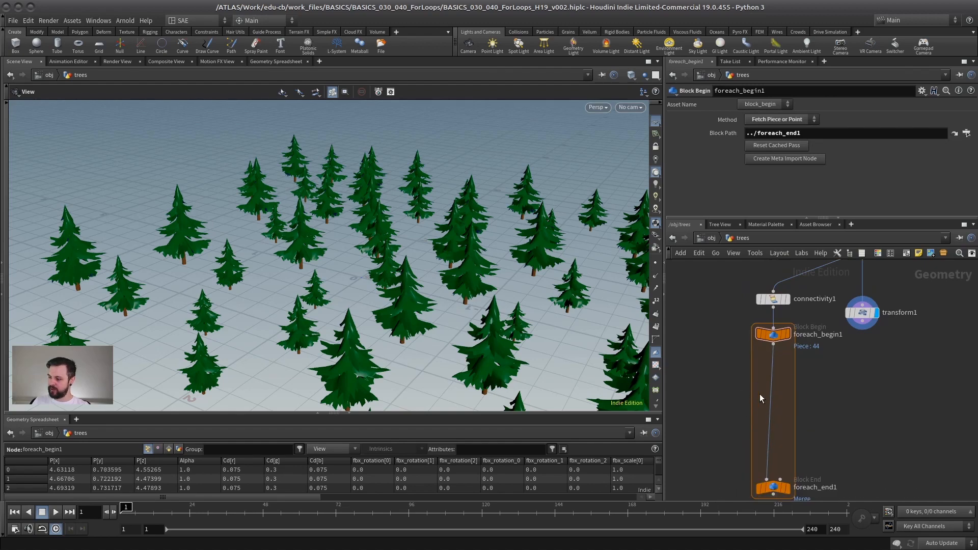
{"action": "middle_click_drag", "start_coordinate": [760, 393], "coordinate": [756, 376]}
{"action": "scroll", "coordinate": [489, 259], "scroll_direction": "down", "scroll_amount": 4}
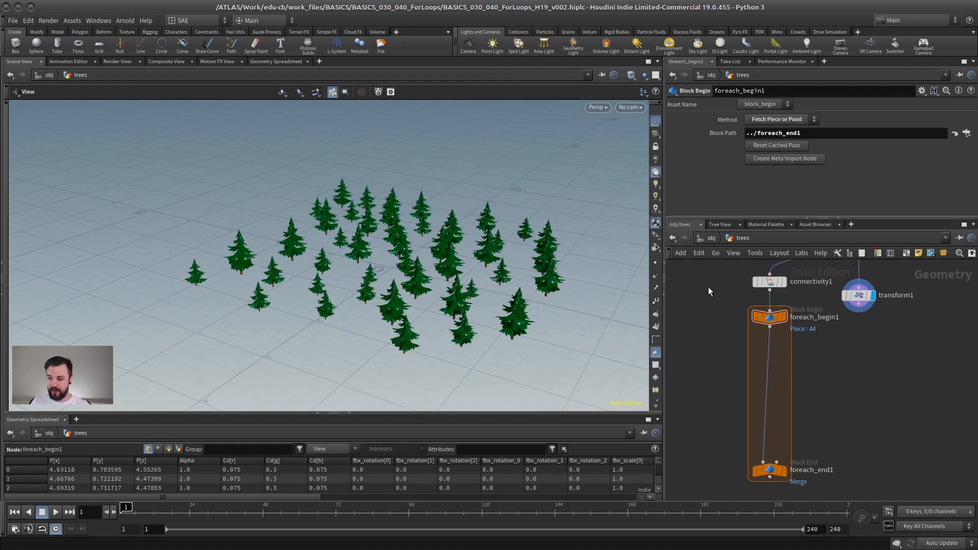
{"action": "scroll", "coordinate": [474, 264], "scroll_direction": "up", "scroll_amount": 2}
{"action": "middle_click_drag", "start_coordinate": [728, 309], "coordinate": [734, 344]}
{"action": "left_click_drag", "start_coordinate": [768, 316], "coordinate": [768, 303]}
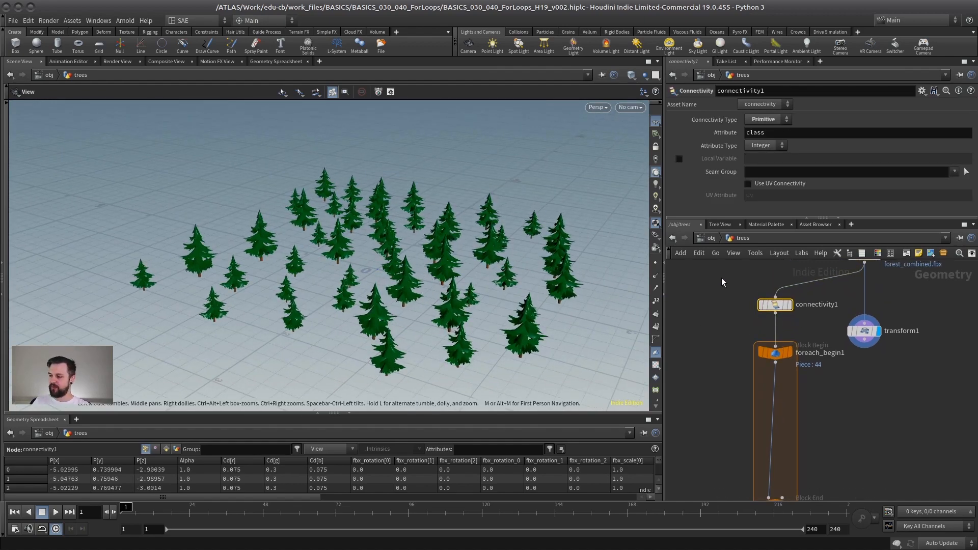
Step: Insert the transform1 node between foreach_begin1 and foreach_end1 and display the output of foreach_end1
{"action": "middle_click_drag", "start_coordinate": [723, 282], "coordinate": [701, 328]}
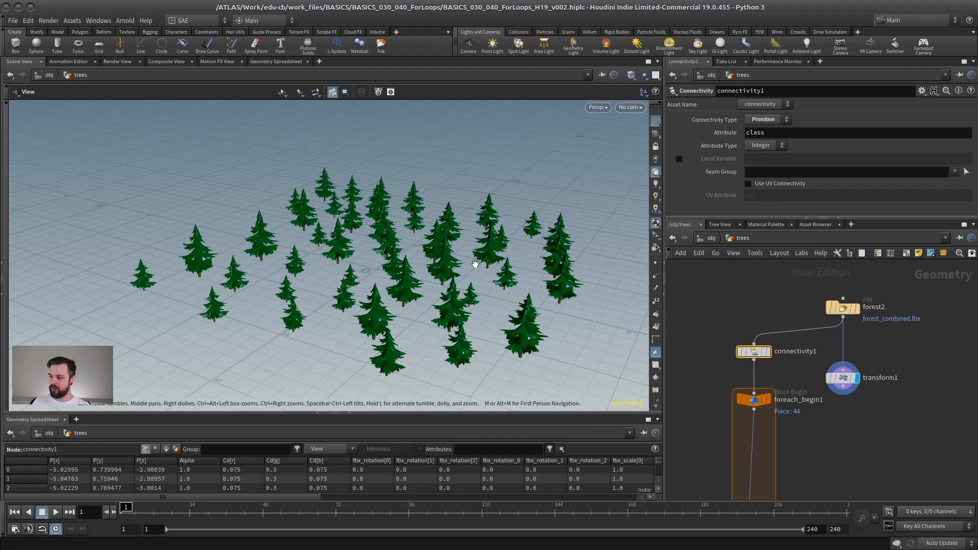
{"action": "right_click_drag", "start_coordinate": [350, 290], "coordinate": [376, 301]}
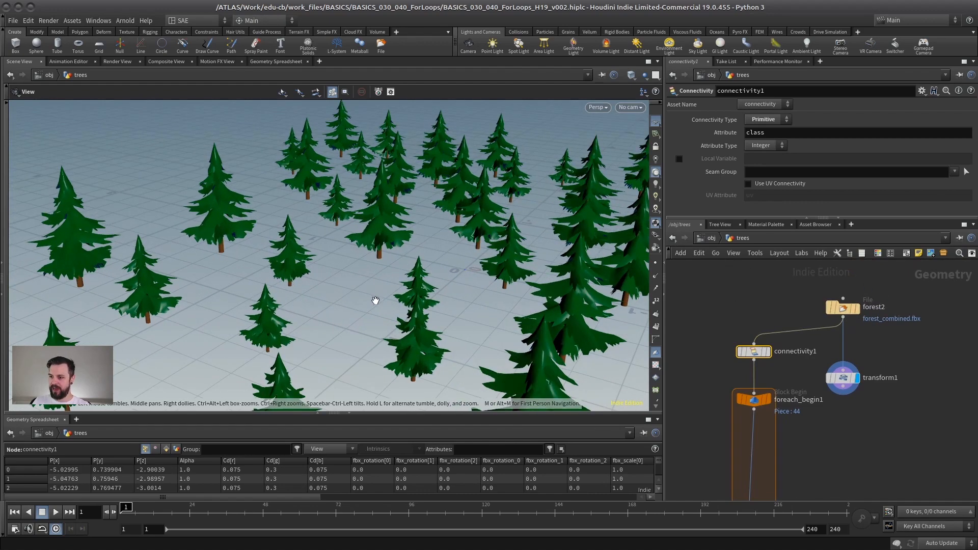
{"action": "left_click_drag", "start_coordinate": [376, 301], "coordinate": [361, 275]}
{"action": "left_click_drag", "start_coordinate": [316, 187], "coordinate": [295, 305]}
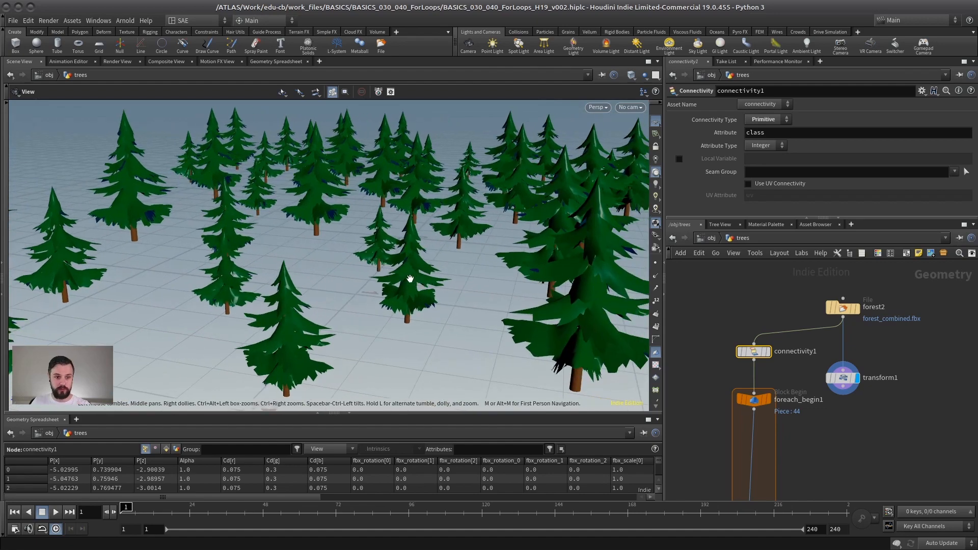
{"action": "middle_click_drag", "start_coordinate": [712, 308], "coordinate": [712, 266]}
{"action": "scroll", "coordinate": [723, 352], "scroll_direction": "down", "scroll_amount": 2}
{"action": "middle_click_drag", "start_coordinate": [783, 353], "coordinate": [782, 331]}
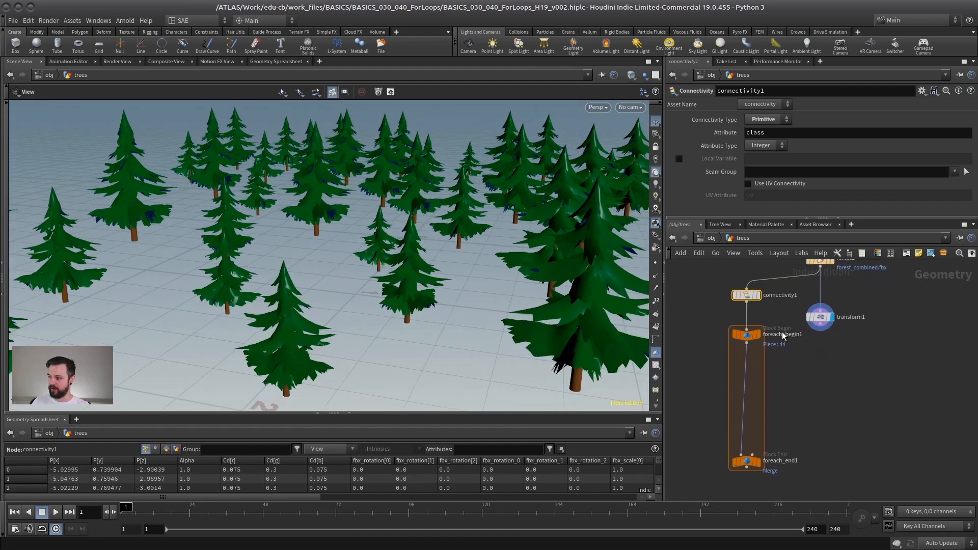
{"action": "left_click_drag", "start_coordinate": [828, 320], "coordinate": [749, 399]}
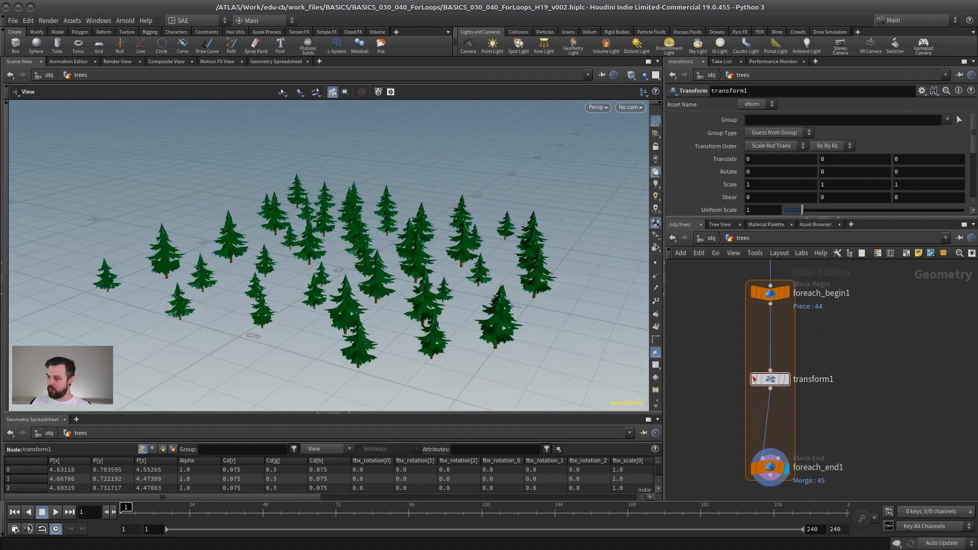
Step: Lower the Uniform Scale of the Transform node inside the loop to 0.57 and inspect the resulting forest
{"action": "scroll", "coordinate": [841, 338], "scroll_direction": "down", "scroll_amount": 2}
{"action": "middle_click_drag", "start_coordinate": [839, 339], "coordinate": [836, 352]}
{"action": "left_click_drag", "start_coordinate": [880, 350], "coordinate": [728, 414]}
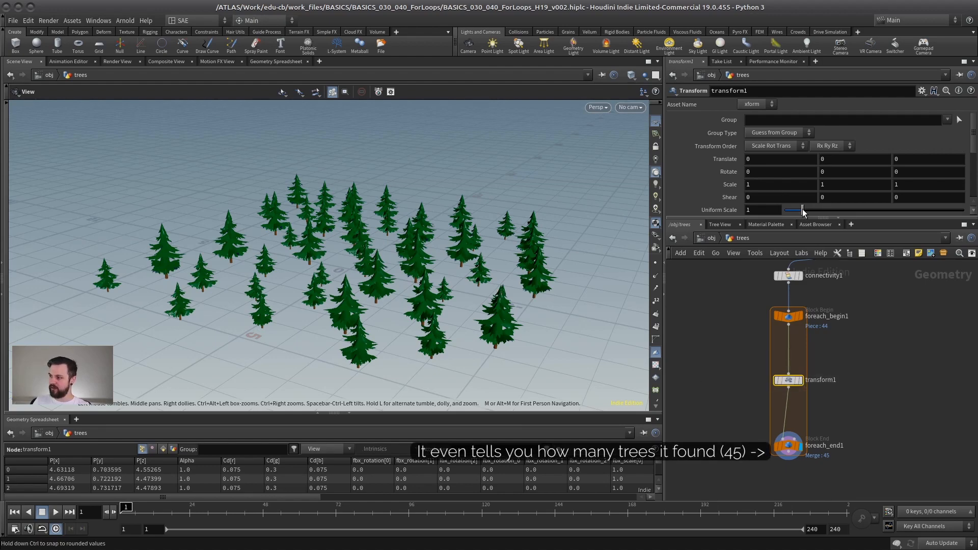
{"action": "left_click_drag", "start_coordinate": [803, 210], "coordinate": [794, 214]}
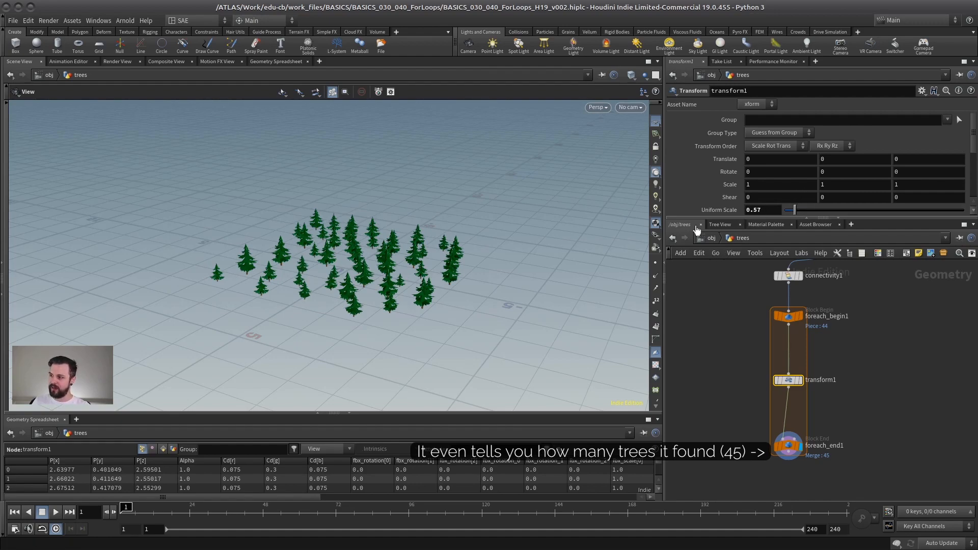
{"action": "scroll", "coordinate": [410, 245], "scroll_direction": "up", "scroll_amount": 3}
{"action": "left_click_drag", "start_coordinate": [409, 245], "coordinate": [390, 232]}
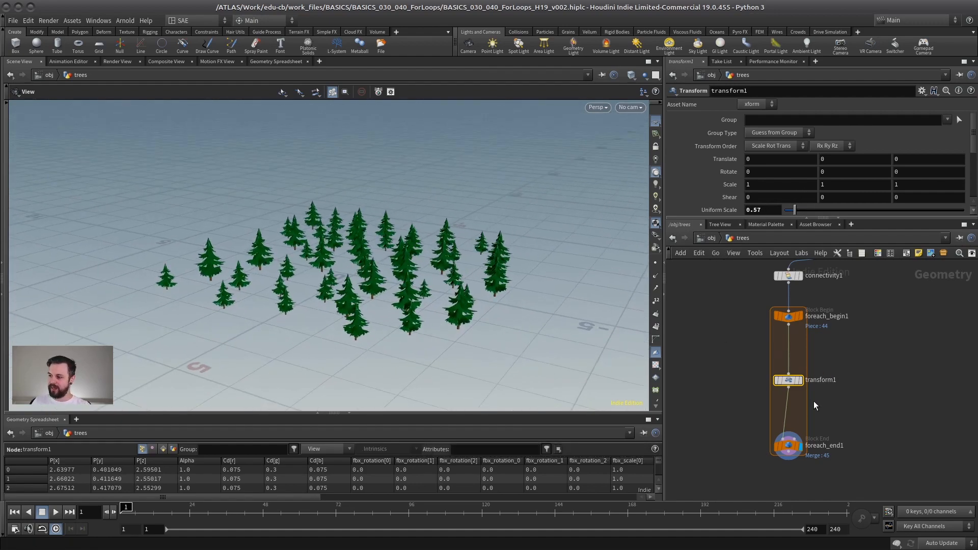
{"action": "scroll", "coordinate": [822, 359], "scroll_direction": "up", "scroll_amount": 1}
{"action": "middle_click_drag", "start_coordinate": [822, 360], "coordinate": [819, 349]}
{"action": "left_click_drag", "start_coordinate": [874, 339], "coordinate": [708, 395]}
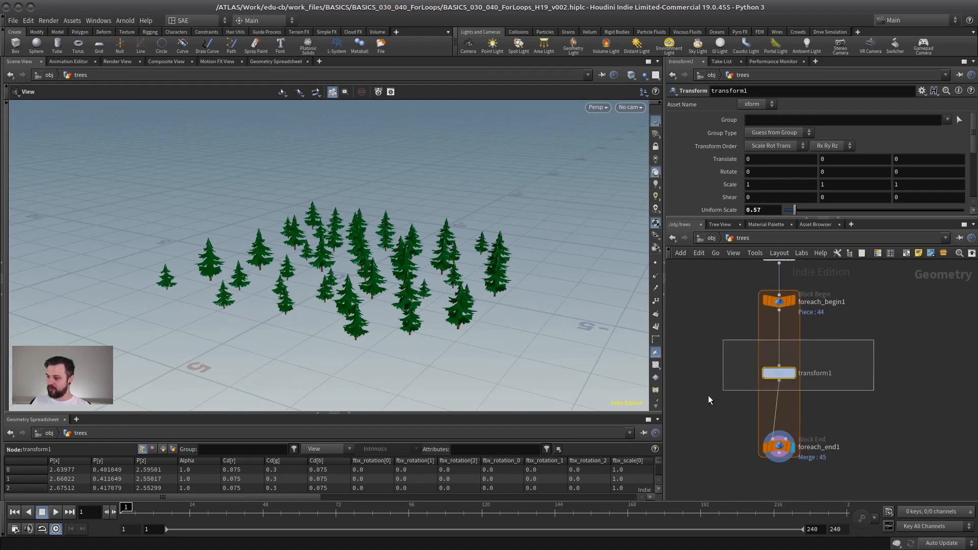
{"action": "left_click_drag", "start_coordinate": [304, 270], "coordinate": [298, 230]}
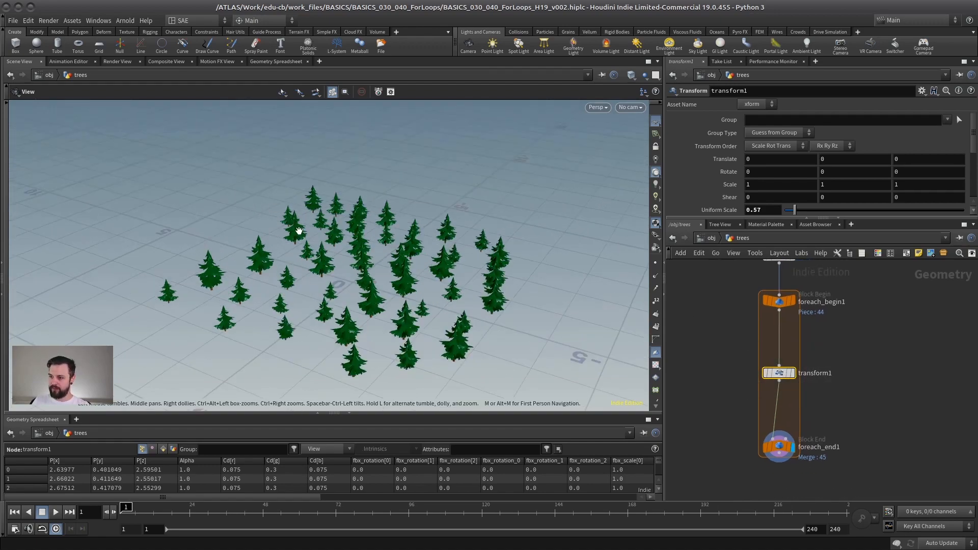
Step: Enable Single Pass on foreach_end1 and set it to 5 to isolate one tree
{"action": "left_click", "coordinate": [779, 447]}
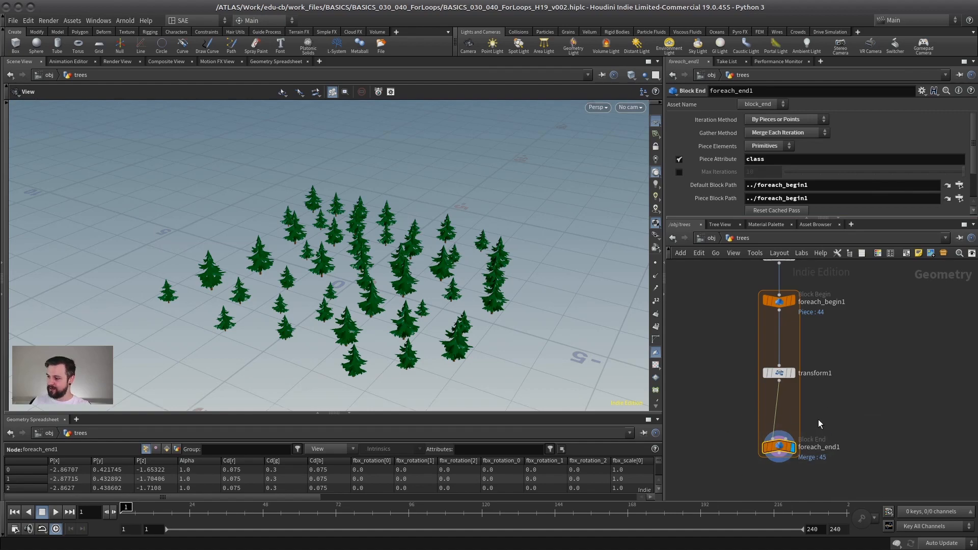
{"action": "left_click_drag", "start_coordinate": [864, 218], "coordinate": [861, 312]}
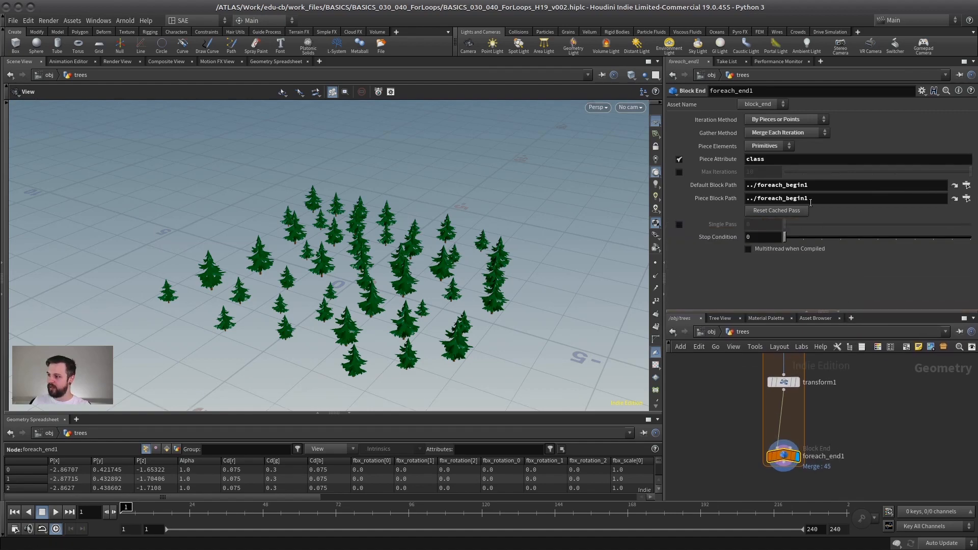
{"action": "left_click", "coordinate": [680, 225]}
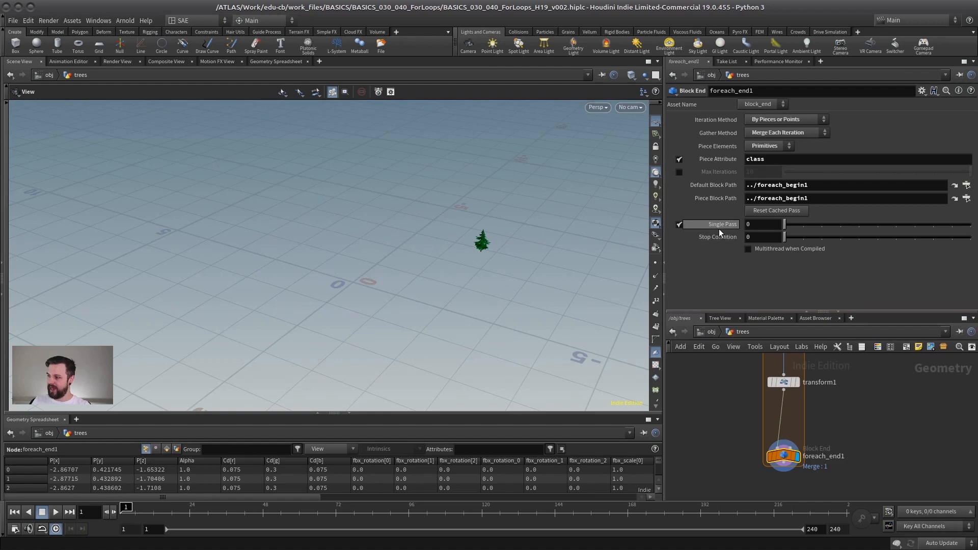
{"action": "left_click_drag", "start_coordinate": [465, 258], "coordinate": [635, 242]}
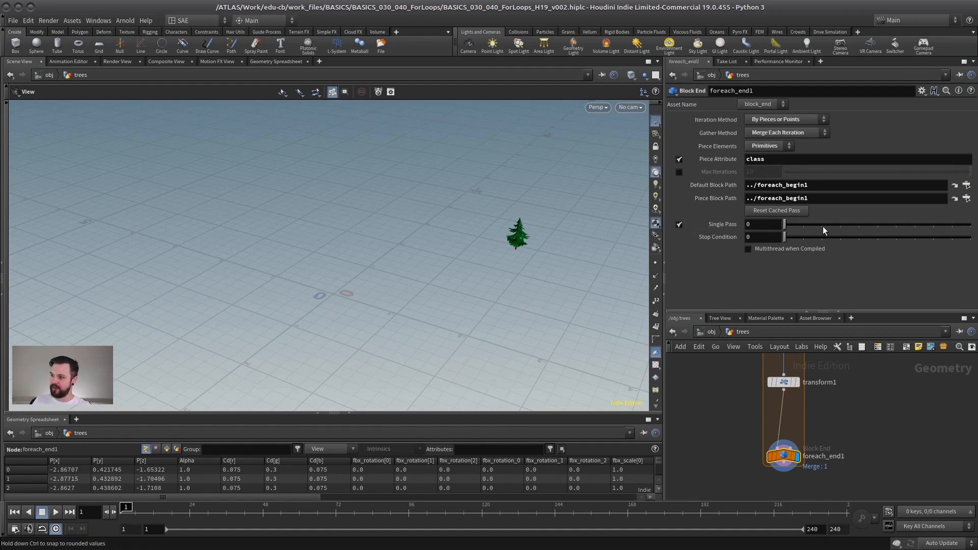
{"action": "left_click_drag", "start_coordinate": [823, 226], "coordinate": [877, 225]}
{"action": "scroll", "coordinate": [890, 408], "scroll_direction": "down", "scroll_amount": 3}
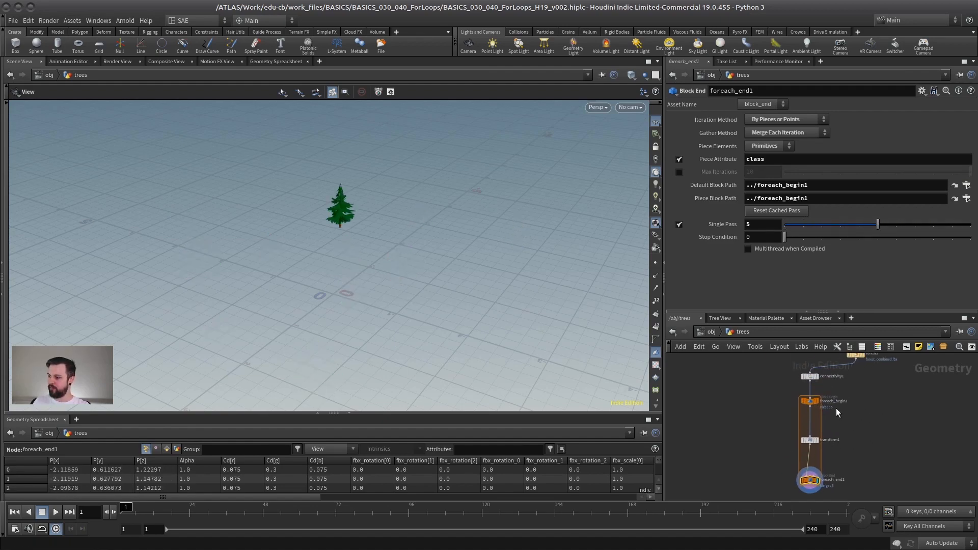
Step: Show more of the node network and set the Single Pass of foreach_end1 to 7
{"action": "left_click_drag", "start_coordinate": [824, 313], "coordinate": [815, 255]}
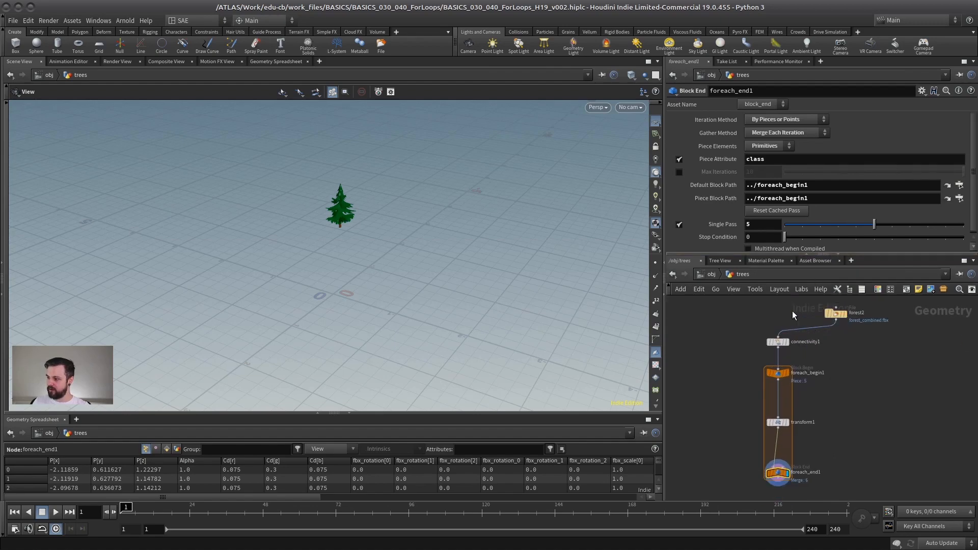
{"action": "left_click", "coordinate": [778, 342]}
{"action": "left_click", "coordinate": [774, 447]}
{"action": "left_click_drag", "start_coordinate": [875, 226], "coordinate": [910, 226]}
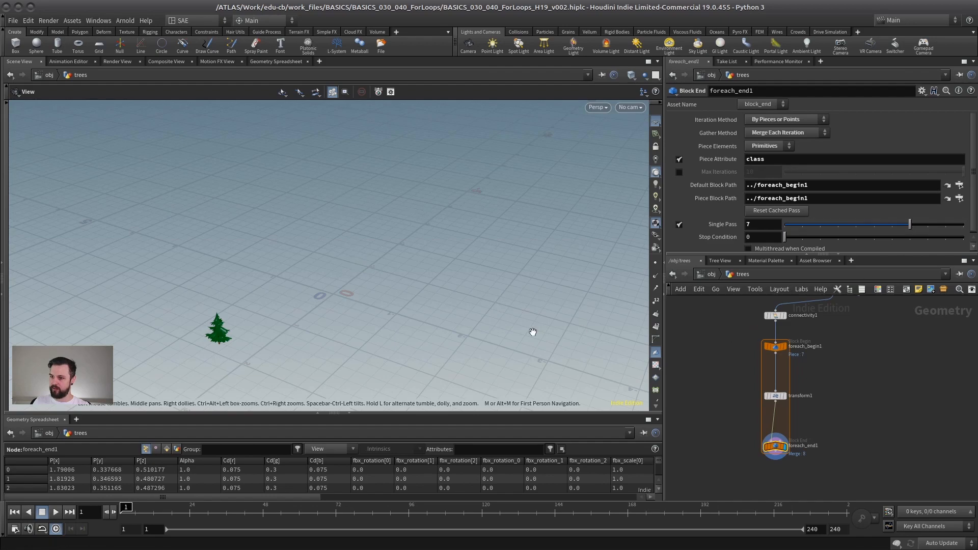
Step: Raise the Uniform Scale of the transform1 node inside the loop to 0.91
{"action": "left_click", "coordinate": [776, 395]}
{"action": "middle_click_drag", "start_coordinate": [325, 299], "coordinate": [372, 286]}
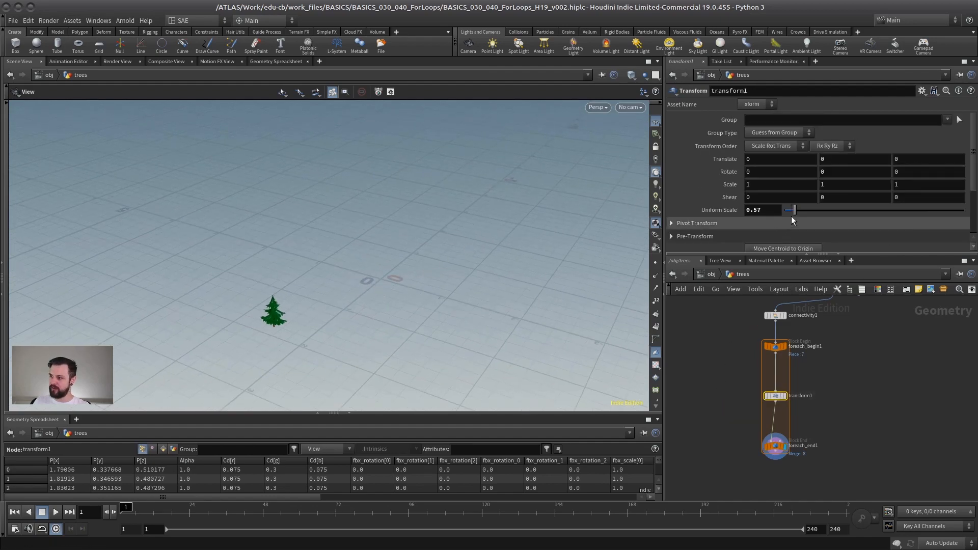
{"action": "mouse_move", "coordinate": [795, 211]}
{"action": "left_mouse_down"}
{"action": "mouse_move", "coordinate": [808, 215]}
{"action": "mouse_move", "coordinate": [788, 218]}
{"action": "mouse_move", "coordinate": [812, 211]}
{"action": "mouse_move", "coordinate": [790, 217]}
{"action": "mouse_move", "coordinate": [801, 215]}
{"action": "left_mouse_up"}
Step: Show the Pivot Transform settings of transform1 and set the X component of Pivot Translate to $CEX
{"action": "left_click", "coordinate": [670, 223]}
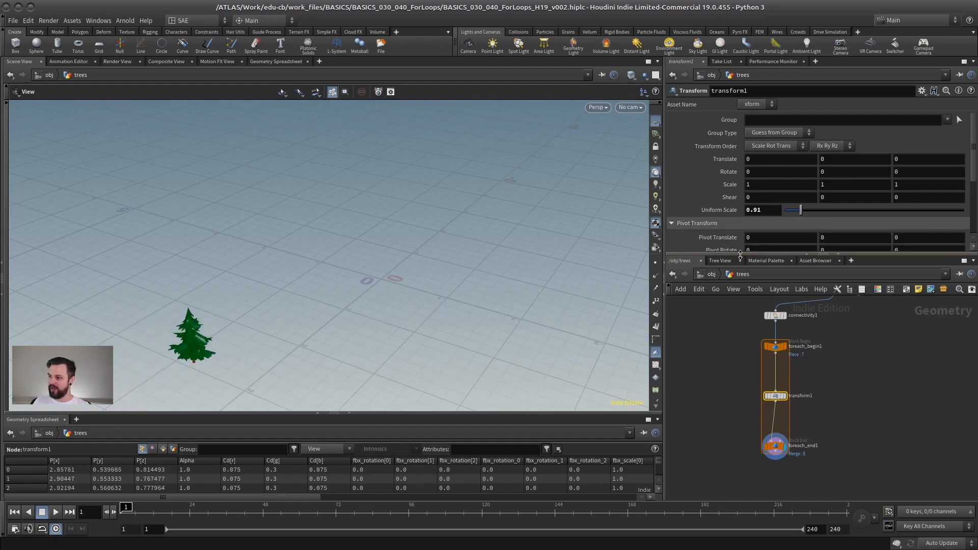
{"action": "left_click_drag", "start_coordinate": [728, 255], "coordinate": [728, 297]}
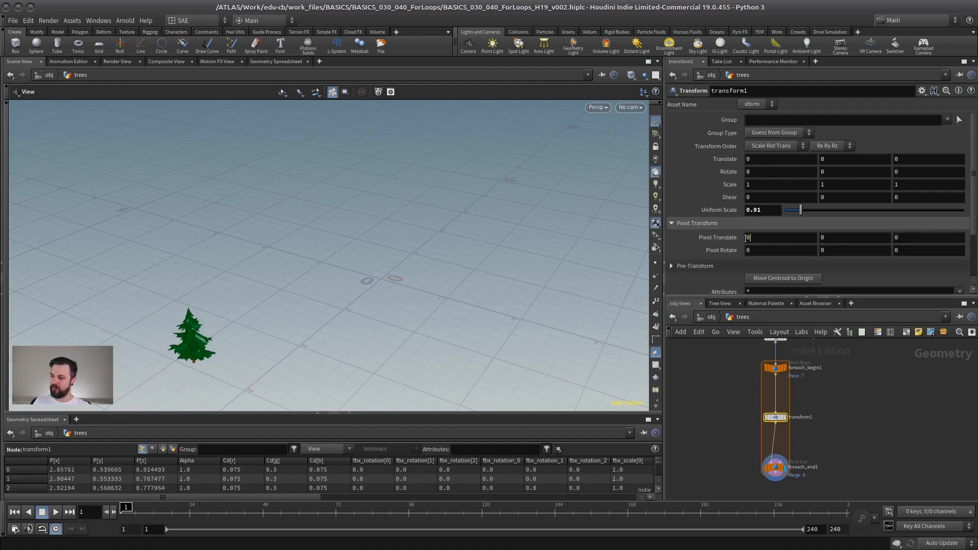
{"action": "left_click", "coordinate": [865, 237]}
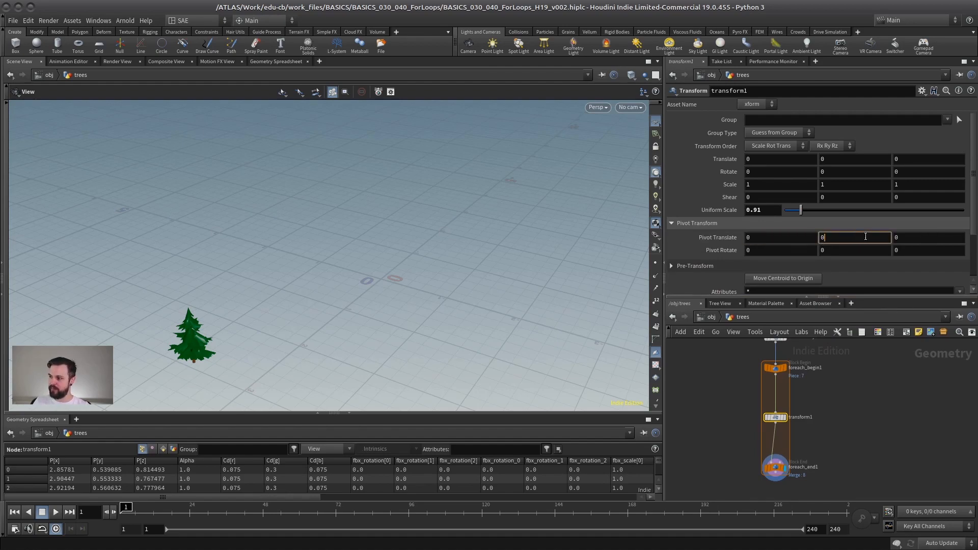
{"action": "left_click", "coordinate": [897, 238]}
{"action": "left_click", "coordinate": [757, 238]}
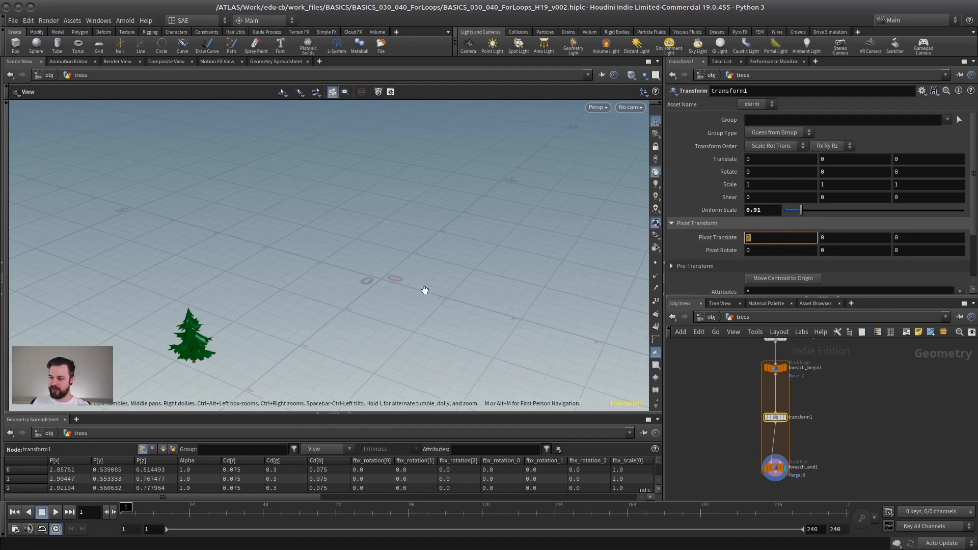
{"action": "left_click", "coordinate": [772, 237]}
{"action": "left_click", "coordinate": [860, 236]}
{"action": "left_click", "coordinate": [899, 240]}
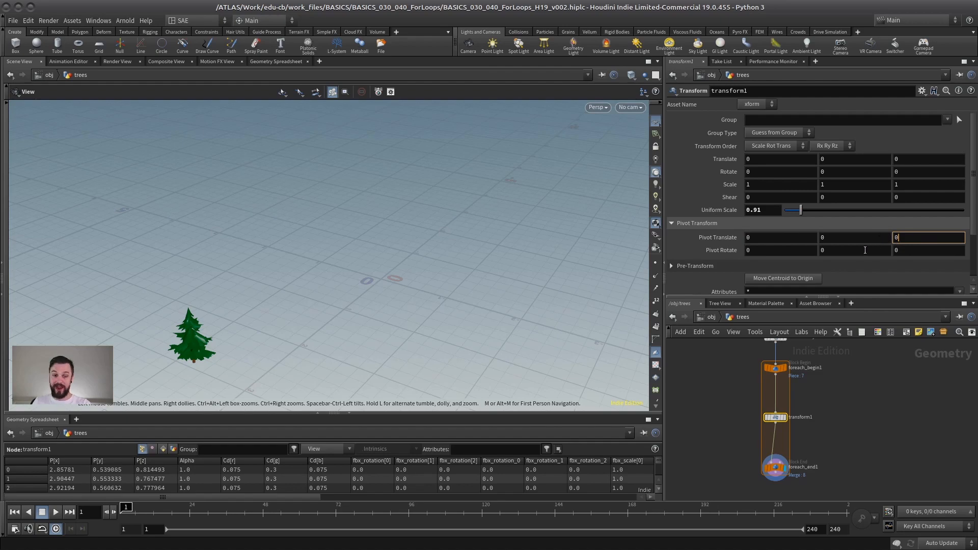
{"action": "left_click", "coordinate": [769, 238]}
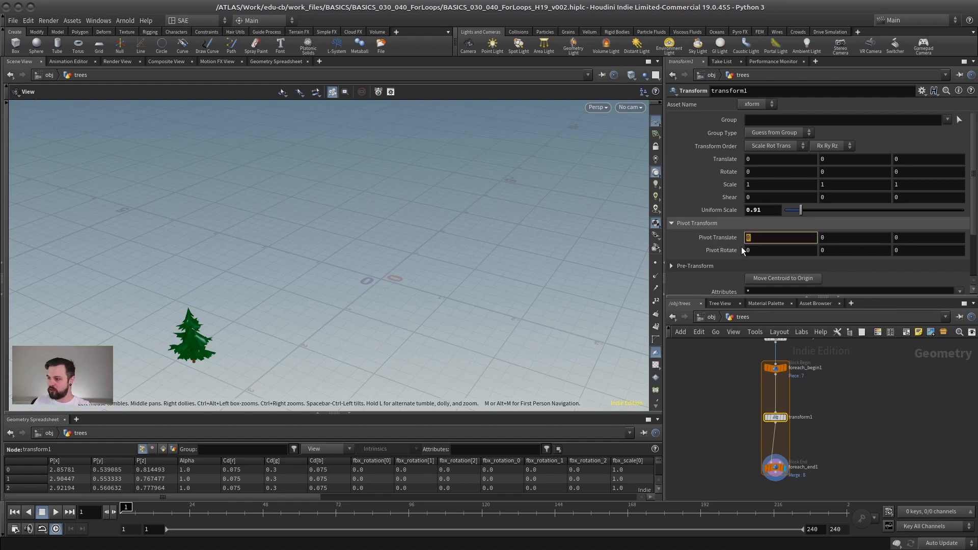
{"action": "type", "text": "$"}
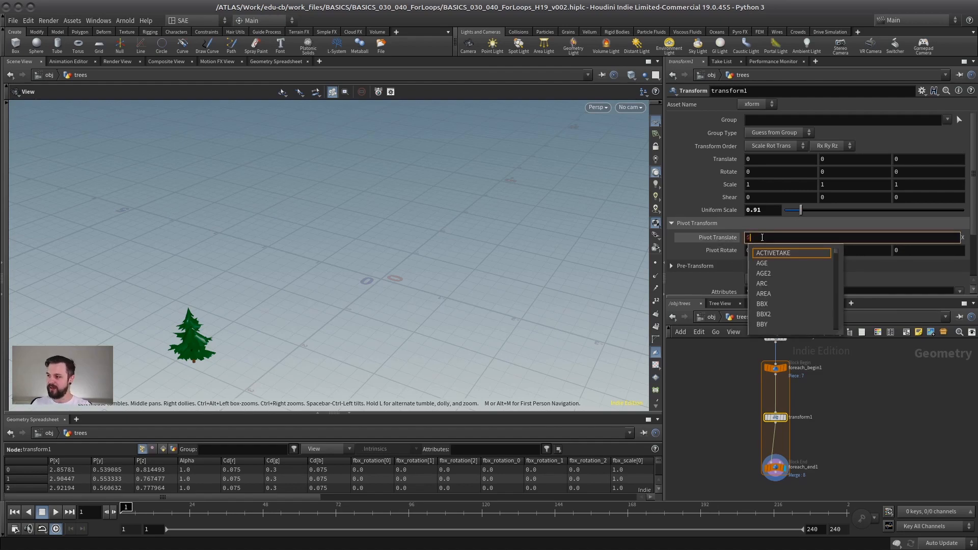
{"action": "type", "text": "CEX"}
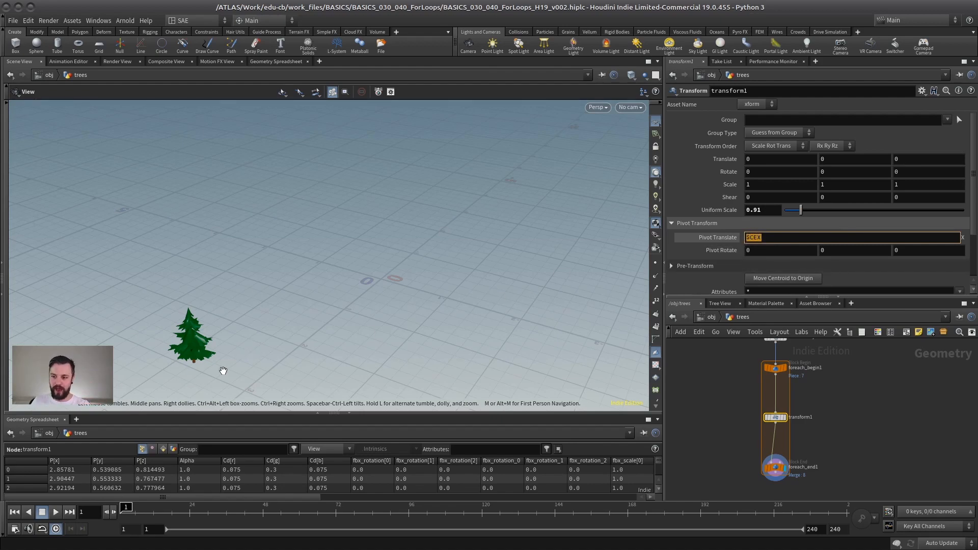
{"action": "key", "text": "Return"}
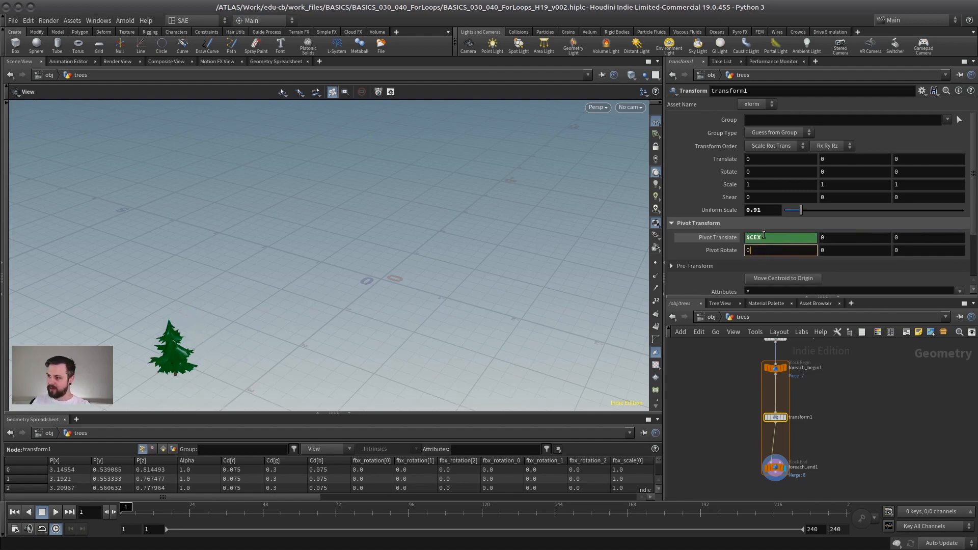
Step: Set the Y component of transform1's Pivot Translate to $CEY and the Z component to $CEZ
{"action": "left_click", "coordinate": [774, 252]}
{"action": "key", "text": "BackSpace"}
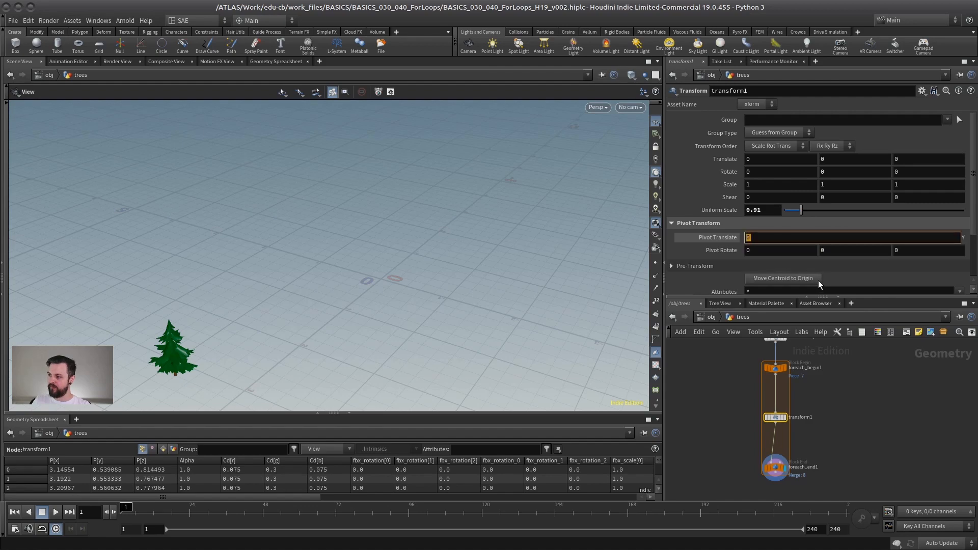
{"action": "type", "text": "$CEY"}
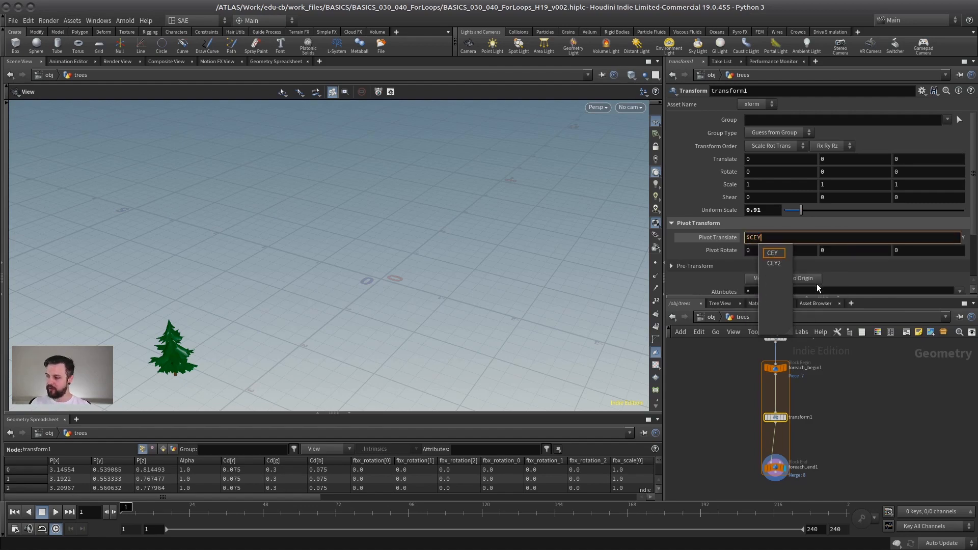
{"action": "key", "text": "Tab"}
{"action": "type", "text": "$CE"}
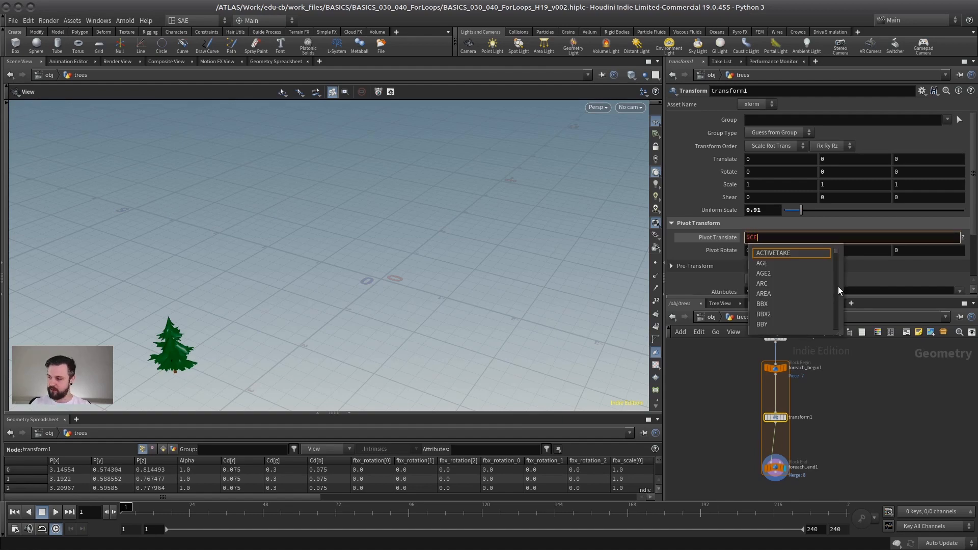
{"action": "type", "text": "Z"}
{"action": "key", "text": "Return"}
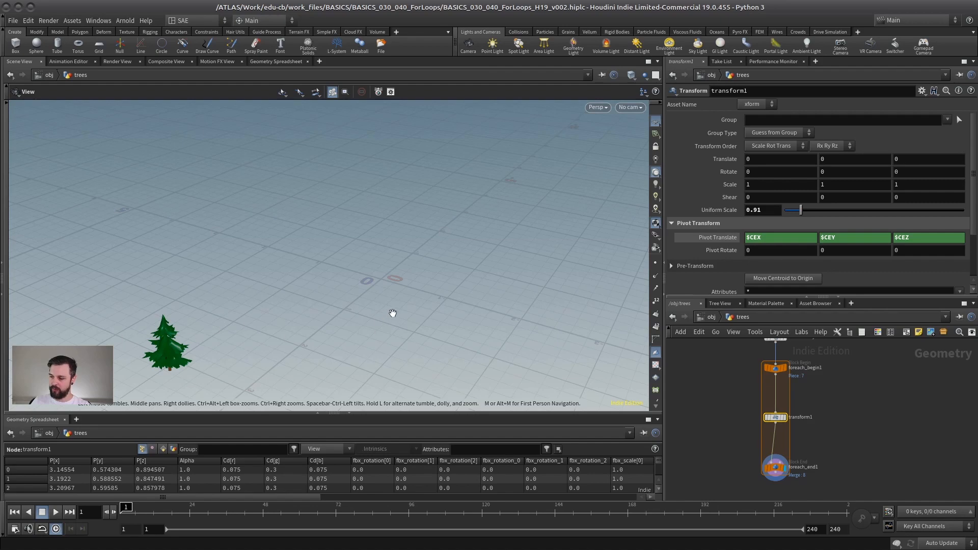
Step: Test the centroid pivot by varying transform1's Uniform Scale up to 1.05 and returning it to 0.91 while viewing the tree up close
{"action": "middle_click_drag", "start_coordinate": [364, 284], "coordinate": [411, 266]}
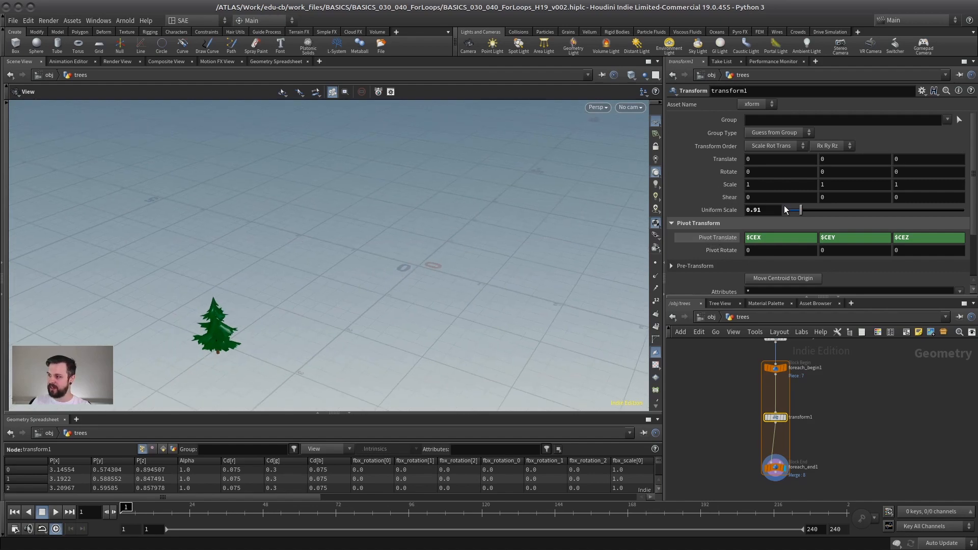
{"action": "mouse_move", "coordinate": [801, 211]}
{"action": "left_mouse_down"}
{"action": "mouse_move", "coordinate": [811, 212]}
{"action": "mouse_move", "coordinate": [792, 213]}
{"action": "mouse_move", "coordinate": [803, 213]}
{"action": "left_mouse_up"}
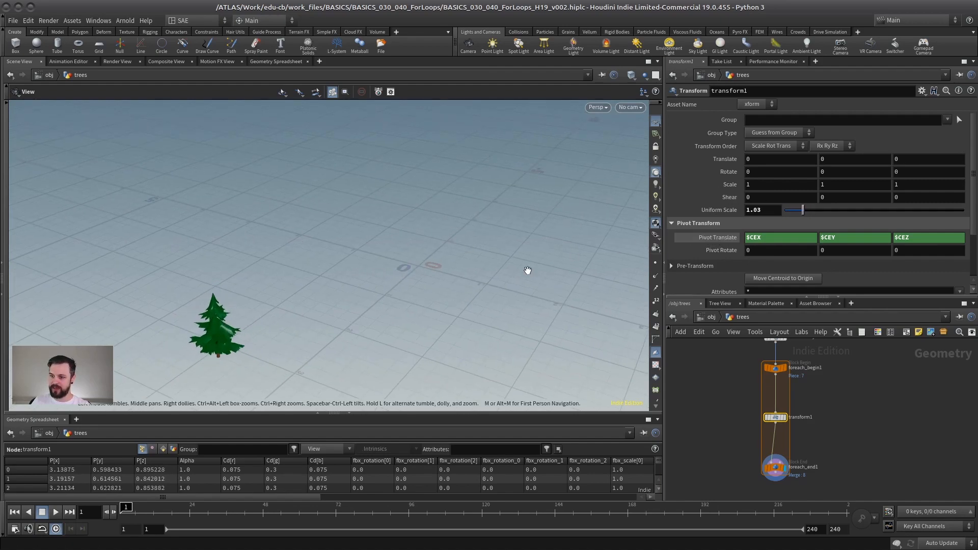
{"action": "right_click_drag", "start_coordinate": [310, 306], "coordinate": [358, 325]}
{"action": "left_click_drag", "start_coordinate": [358, 325], "coordinate": [434, 306]}
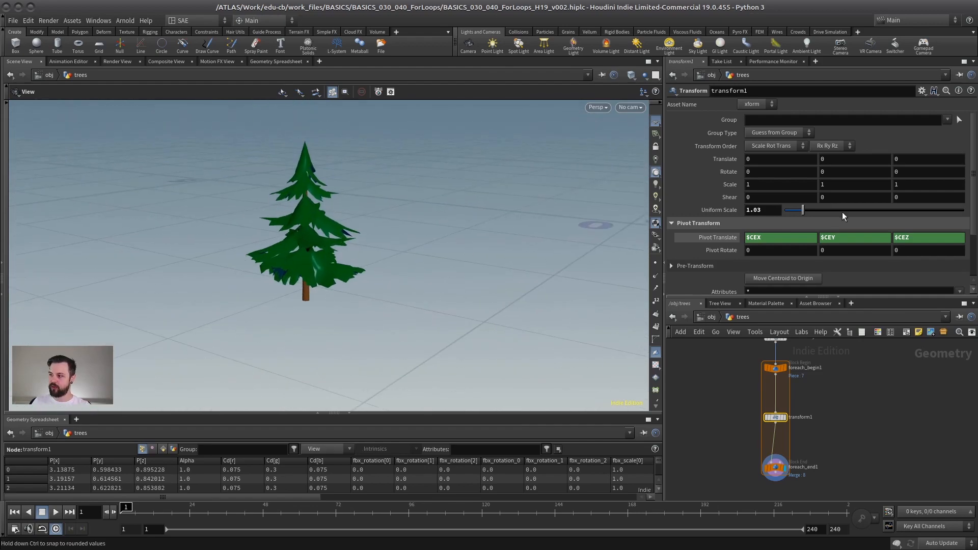
{"action": "mouse_move", "coordinate": [803, 209]}
{"action": "left_mouse_down"}
{"action": "mouse_move", "coordinate": [795, 210]}
{"action": "mouse_move", "coordinate": [820, 209]}
{"action": "mouse_move", "coordinate": [790, 214]}
{"action": "mouse_move", "coordinate": [817, 214]}
{"action": "mouse_move", "coordinate": [801, 215]}
{"action": "left_mouse_up"}
{"action": "left_click_drag", "start_coordinate": [353, 265], "coordinate": [337, 249]}
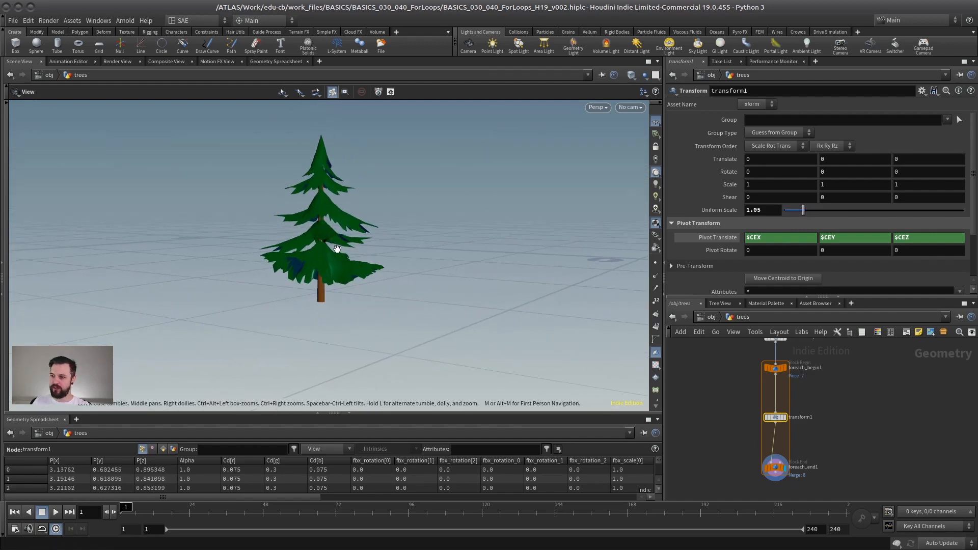
{"action": "mouse_move", "coordinate": [800, 212]}
{"action": "left_mouse_down"}
{"action": "mouse_move", "coordinate": [810, 211]}
{"action": "mouse_move", "coordinate": [799, 212]}
{"action": "left_mouse_up"}
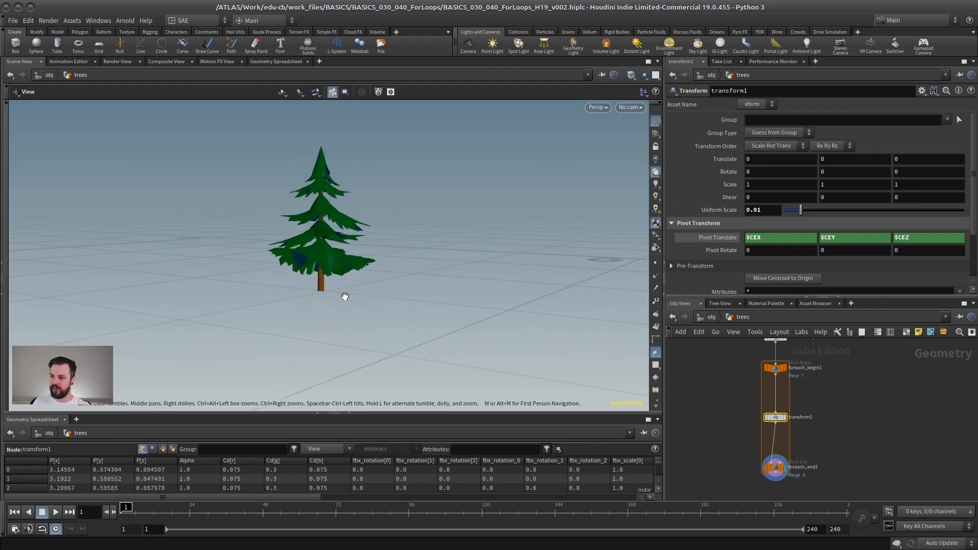
Step: Reset the Y component of transform1's Pivot Translate to 0 and lower the Uniform Scale to 0.85
{"action": "left_click", "coordinate": [844, 239]}
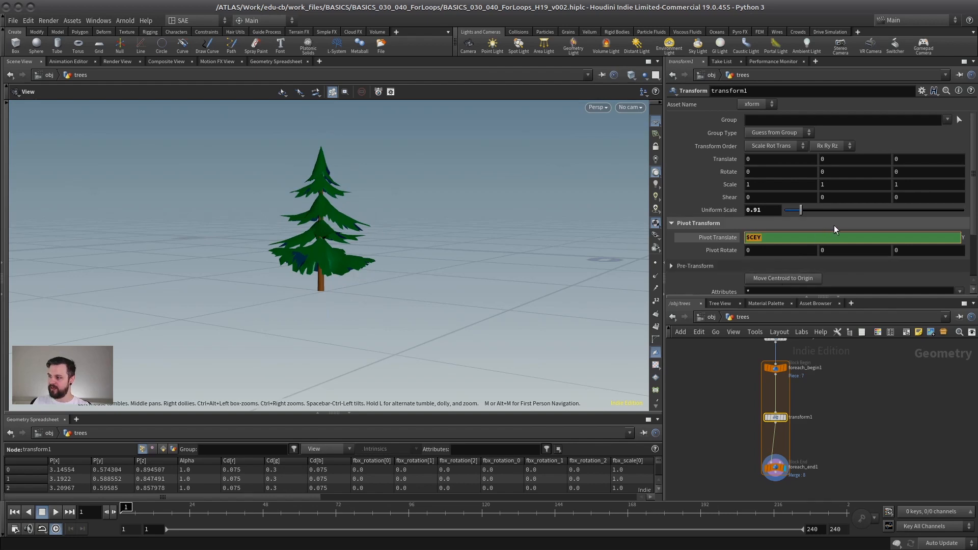
{"action": "left_click", "coordinate": [843, 238], "text": "ctrl+shift"}
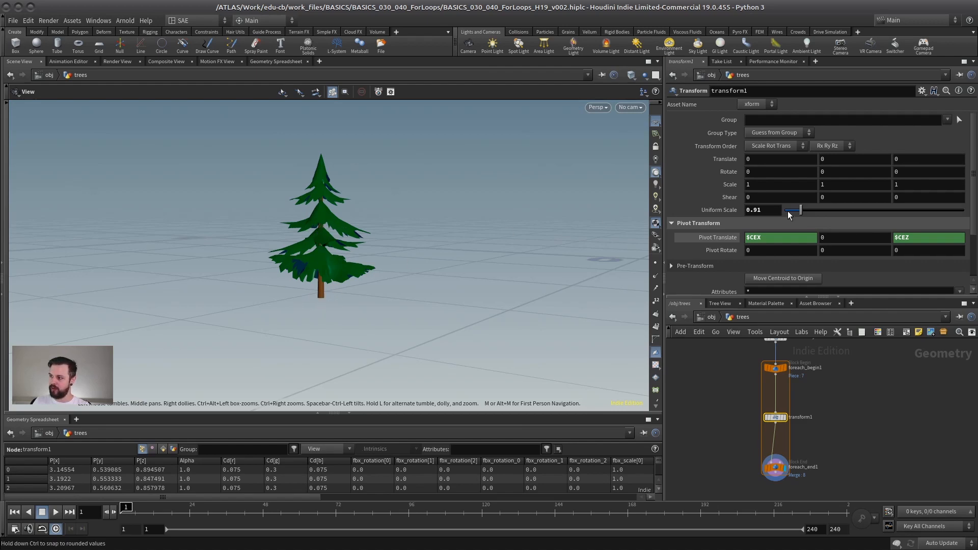
{"action": "mouse_move", "coordinate": [793, 213]}
{"action": "left_mouse_down"}
{"action": "mouse_move", "coordinate": [812, 212]}
{"action": "mouse_move", "coordinate": [792, 212]}
{"action": "mouse_move", "coordinate": [798, 218]}
{"action": "left_mouse_up"}
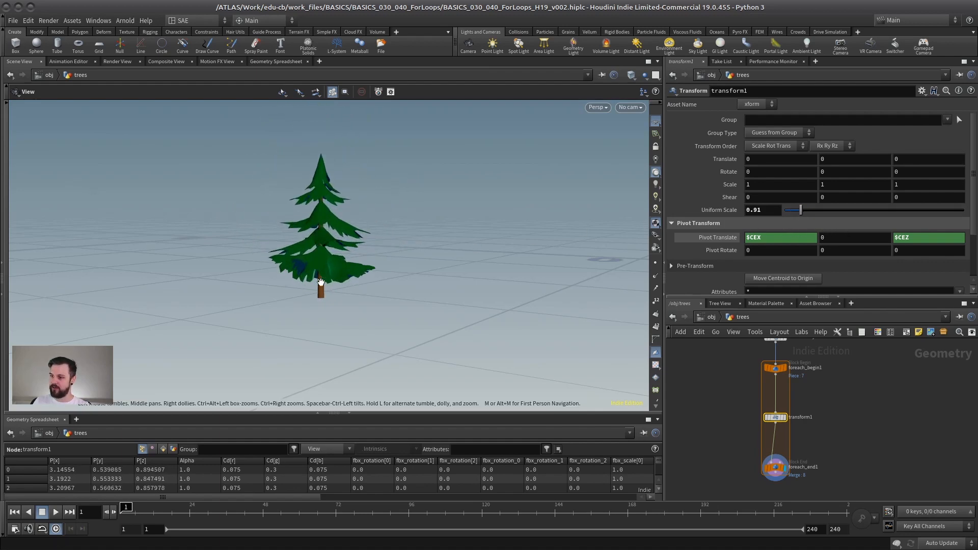
{"action": "mouse_move", "coordinate": [787, 212]}
{"action": "left_mouse_down"}
{"action": "mouse_move", "coordinate": [815, 211]}
{"action": "mouse_move", "coordinate": [798, 212]}
{"action": "left_mouse_up"}
Step: Set the Single Pass of foreach_end1 to 5 and the Uniform Scale of transform1 to 1.2 to check another tree
{"action": "scroll", "coordinate": [434, 251], "scroll_direction": "down", "scroll_amount": 5}
{"action": "middle_click_drag", "start_coordinate": [434, 251], "coordinate": [281, 291]}
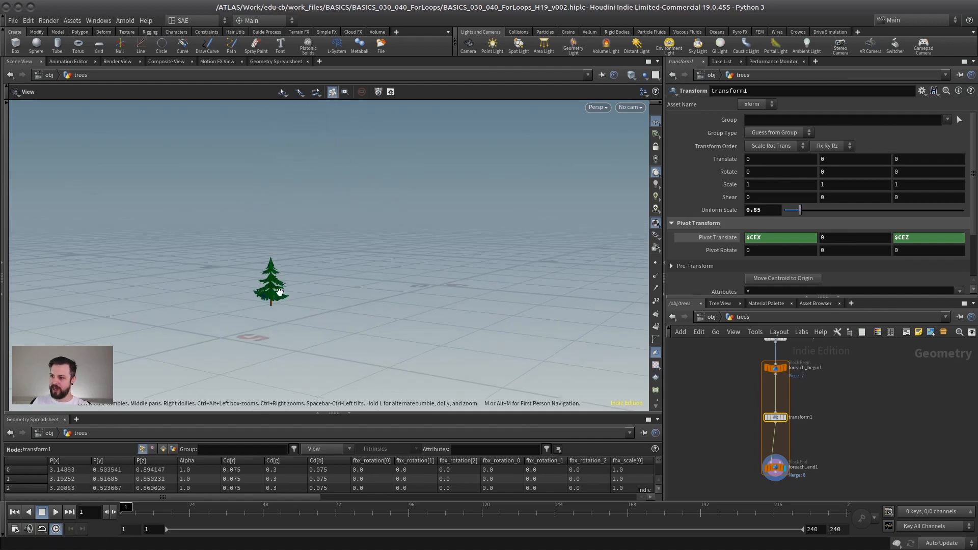
{"action": "left_click_drag", "start_coordinate": [281, 290], "coordinate": [397, 295]}
{"action": "middle_click_drag", "start_coordinate": [397, 295], "coordinate": [281, 279]}
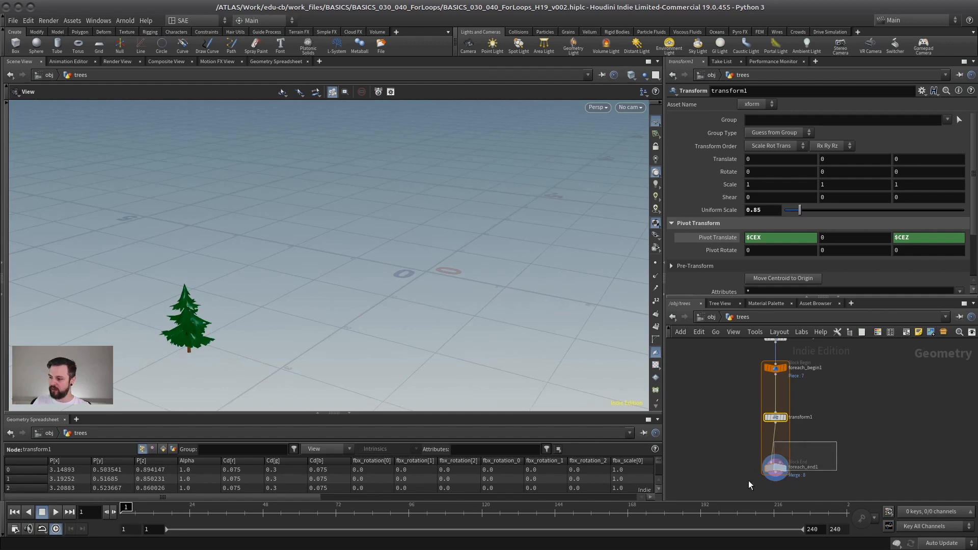
{"action": "left_click", "coordinate": [775, 467]}
{"action": "left_click_drag", "start_coordinate": [903, 227], "coordinate": [870, 229]}
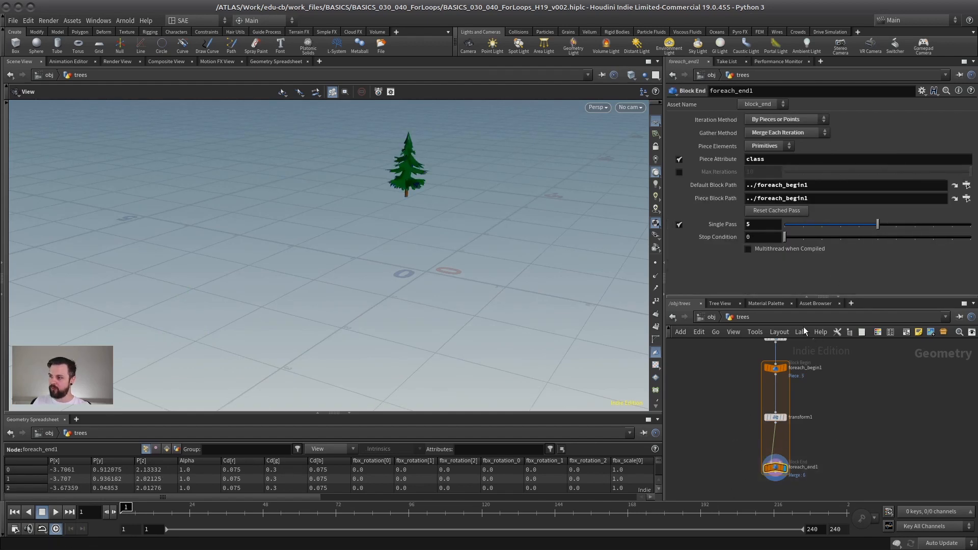
{"action": "left_click", "coordinate": [775, 417]}
{"action": "mouse_move", "coordinate": [797, 211]}
{"action": "left_mouse_down"}
{"action": "mouse_move", "coordinate": [825, 212]}
{"action": "mouse_move", "coordinate": [794, 215]}
{"action": "mouse_move", "coordinate": [798, 222]}
{"action": "left_mouse_up"}
Step: Disable Single Pass on foreach_end1 so the loop outputs the whole forest
{"action": "left_click", "coordinate": [775, 467]}
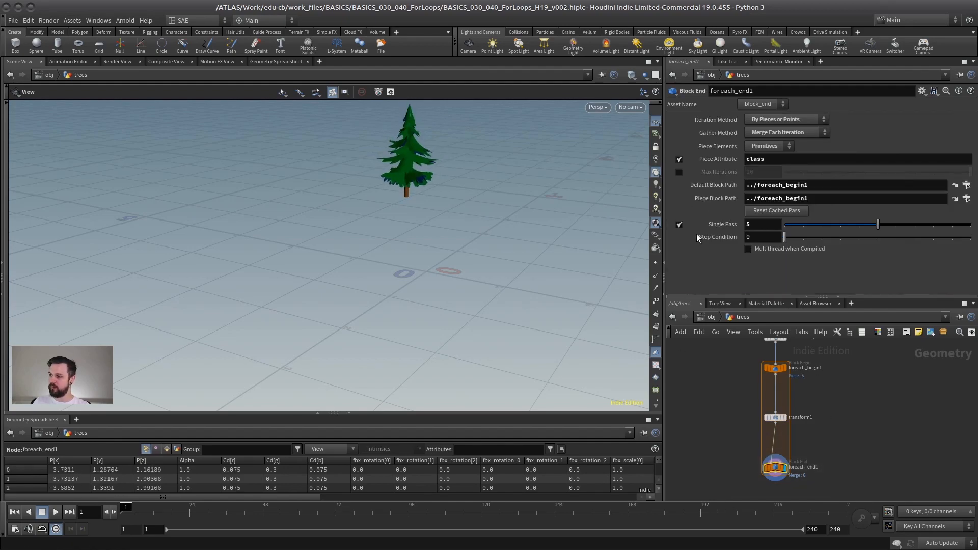
{"action": "left_click", "coordinate": [679, 225]}
{"action": "right_click_drag", "start_coordinate": [313, 330], "coordinate": [201, 307]}
{"action": "left_click_drag", "start_coordinate": [201, 307], "coordinate": [254, 303]}
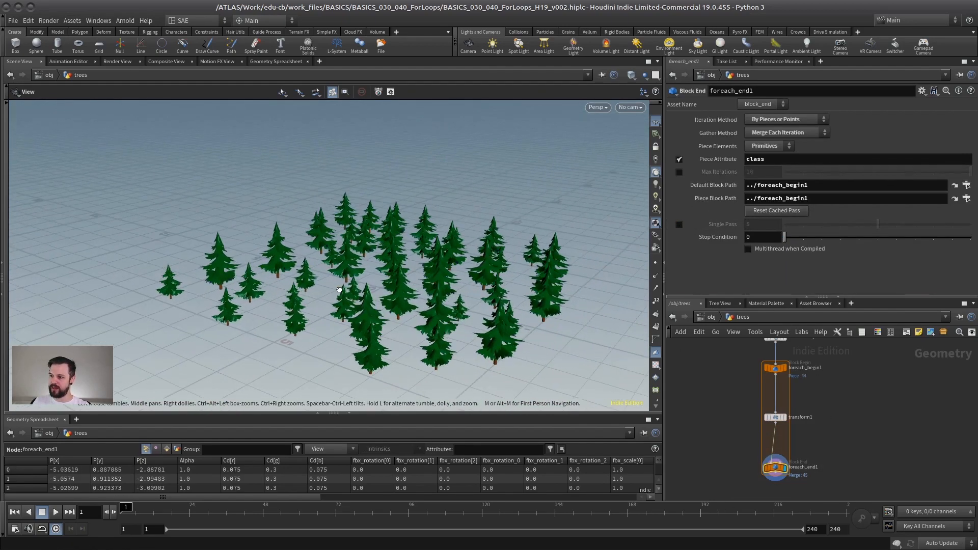
{"action": "right_click_drag", "start_coordinate": [255, 303], "coordinate": [359, 285]}
Step: Lower transform1's Uniform Scale slightly from 1.2 and enlarge the network editor to show the complete tree network
{"action": "left_click", "coordinate": [776, 418]}
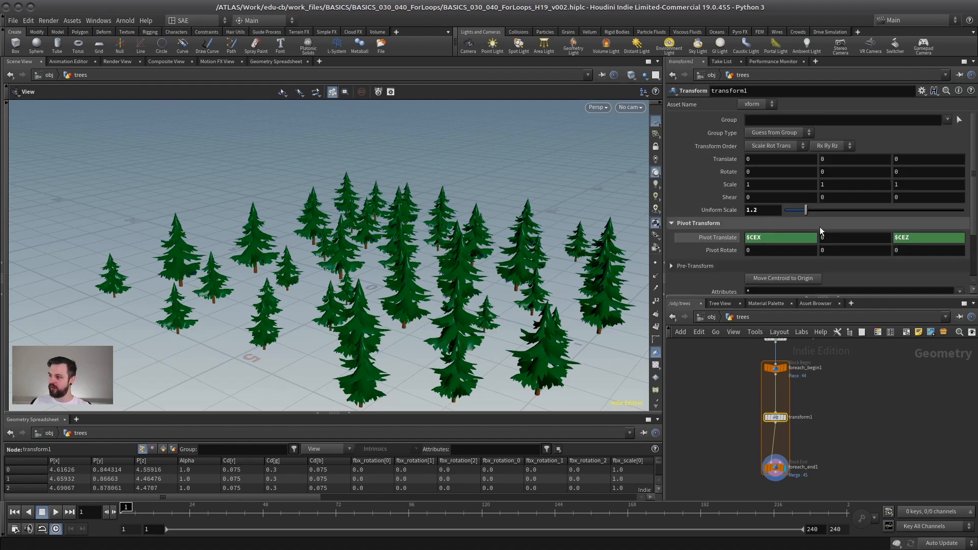
{"action": "mouse_move", "coordinate": [799, 210]}
{"action": "left_mouse_down"}
{"action": "mouse_move", "coordinate": [791, 210]}
{"action": "mouse_move", "coordinate": [811, 210]}
{"action": "mouse_move", "coordinate": [803, 209]}
{"action": "left_mouse_up"}
{"action": "left_click_drag", "start_coordinate": [816, 297], "coordinate": [816, 157]}
{"action": "scroll", "coordinate": [806, 302], "scroll_direction": "up", "scroll_amount": 3}
{"action": "middle_click_drag", "start_coordinate": [804, 326], "coordinate": [811, 339]}
{"action": "mouse_move", "coordinate": [326, 229]}
{"action": "left_mouse_down"}
{"action": "mouse_move", "coordinate": [431, 250]}
{"action": "mouse_move", "coordinate": [323, 227]}
{"action": "left_mouse_up"}
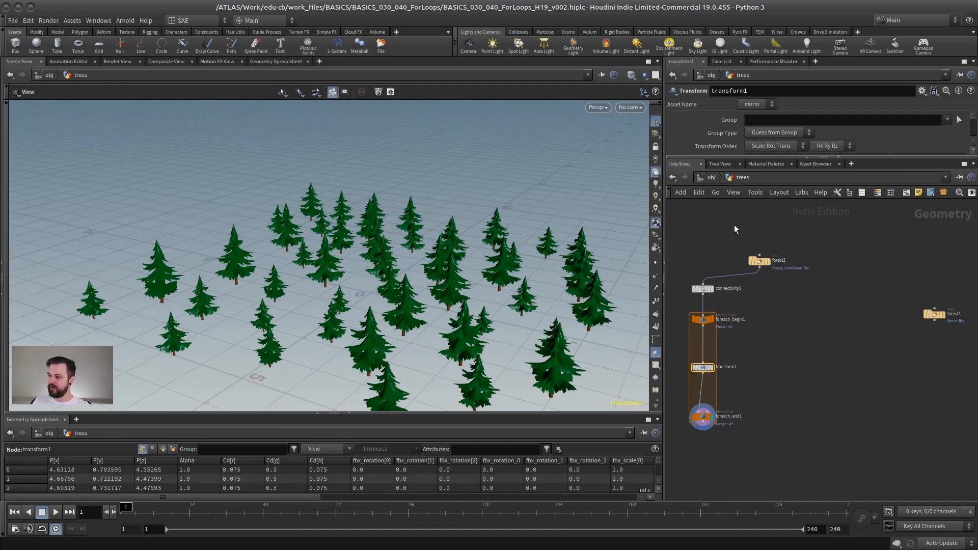
Step: Leave the trees network, enter the islands geometry object and frame the ocean with its palm-covered islands
{"action": "left_click", "coordinate": [709, 179]}
{"action": "middle_click_drag", "start_coordinate": [849, 304], "coordinate": [851, 281]}
{"action": "double_click", "coordinate": [794, 323]}
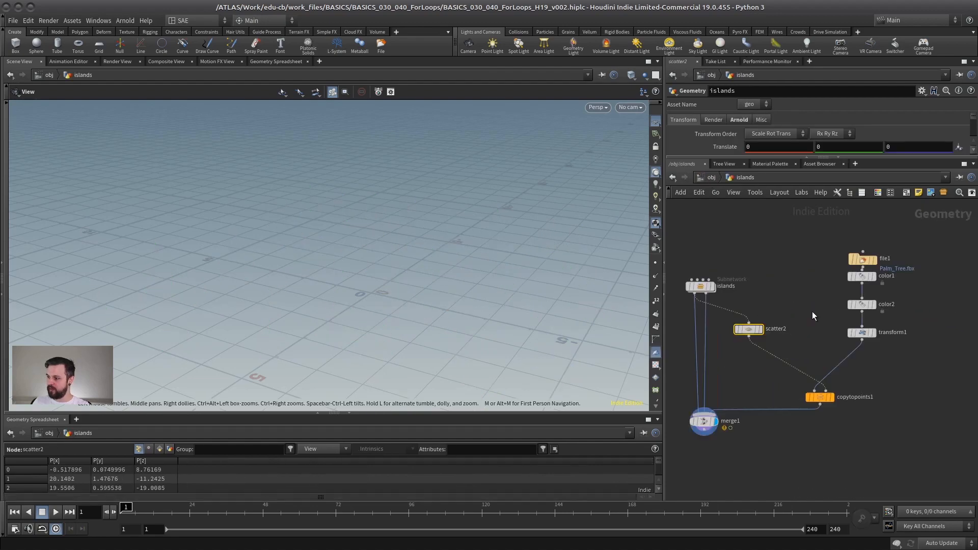
{"action": "left_click_drag", "start_coordinate": [605, 339], "coordinate": [382, 196]}
{"action": "left_click_drag", "start_coordinate": [316, 260], "coordinate": [327, 311]}
{"action": "middle_click_drag", "start_coordinate": [728, 386], "coordinate": [765, 381]}
Step: Add a Null node, connect it to the first output of the islands subnetwork and display it
{"action": "key", "text": "Tab"}
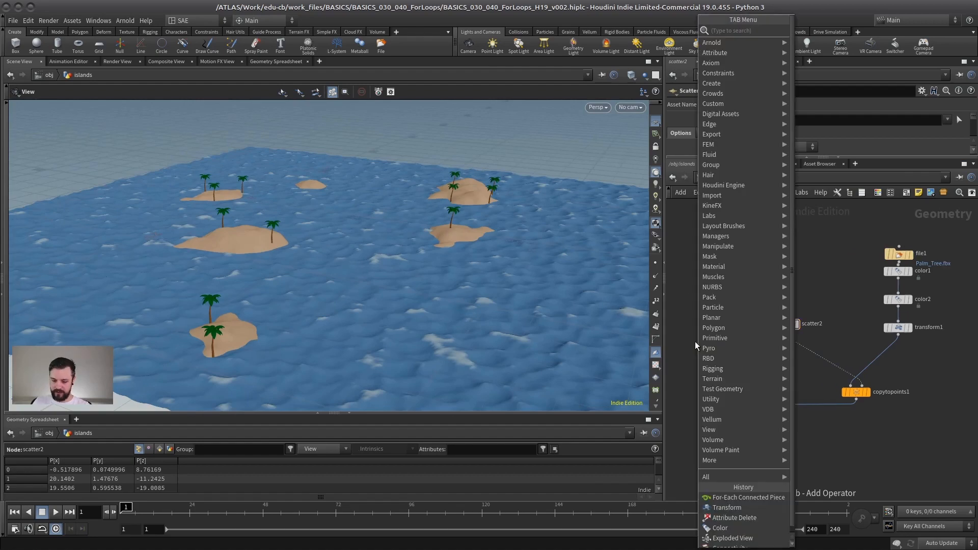
{"action": "left_click", "coordinate": [696, 341]}
{"action": "left_click", "coordinate": [697, 341]}
{"action": "left_click_drag", "start_coordinate": [729, 293], "coordinate": [697, 332]}
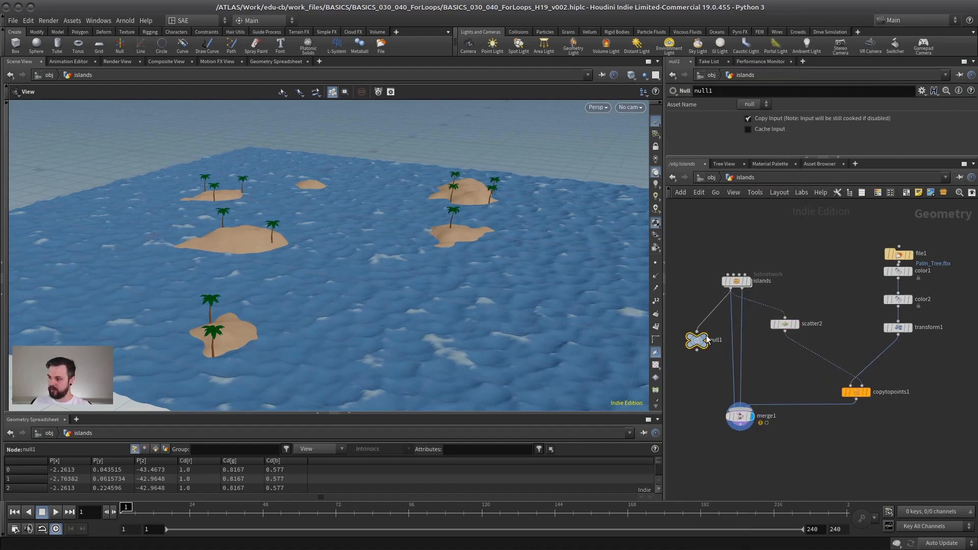
{"action": "left_click", "coordinate": [706, 337]}
{"action": "left_click_drag", "start_coordinate": [485, 292], "coordinate": [415, 284]}
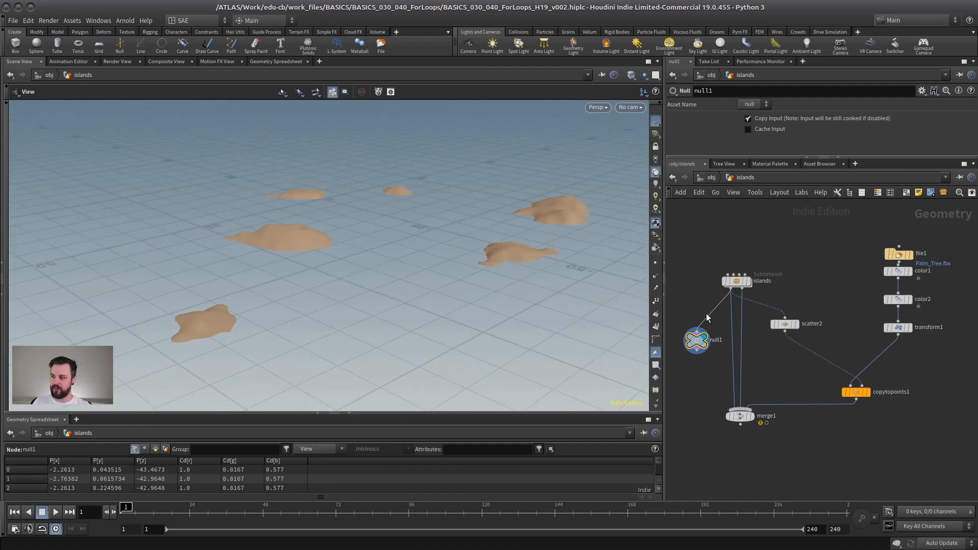
Step: Rewire the Null to the islands subnetwork's second output, then to transform1 of the palm tree branch, to preview each source
{"action": "left_click", "coordinate": [697, 332]}
{"action": "left_click", "coordinate": [742, 289]}
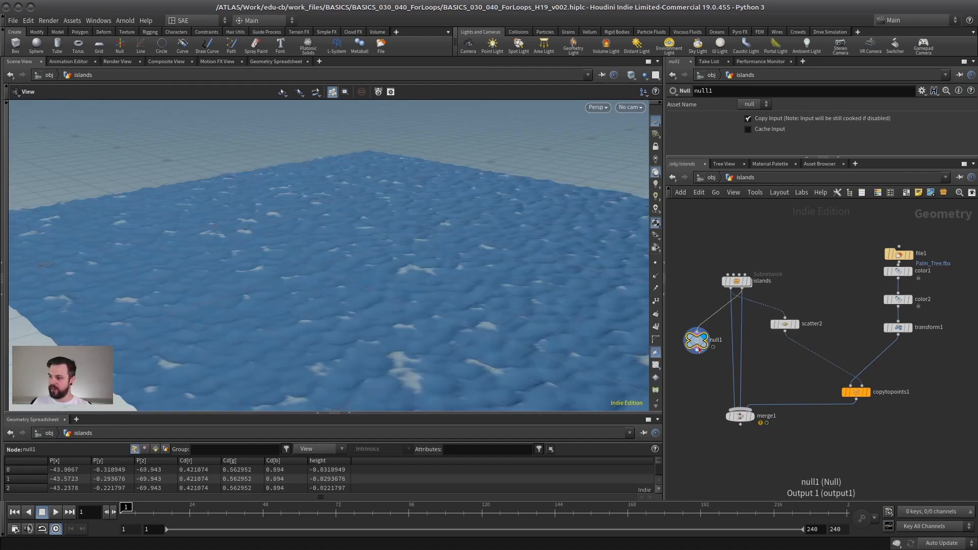
{"action": "left_click_drag", "start_coordinate": [701, 341], "coordinate": [930, 378]}
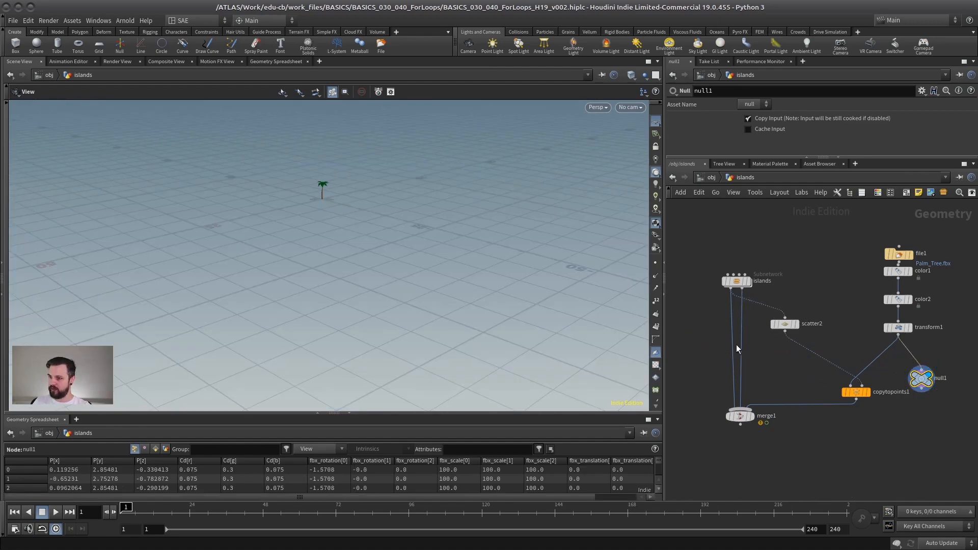
Step: Frame the palm tree, then delete the Null node and the merge node from the islands network
{"action": "key", "text": "space+g"}
{"action": "left_click_drag", "start_coordinate": [280, 247], "coordinate": [464, 243]}
{"action": "scroll", "coordinate": [674, 356], "scroll_direction": "down", "scroll_amount": 2}
{"action": "key", "text": "Delete"}
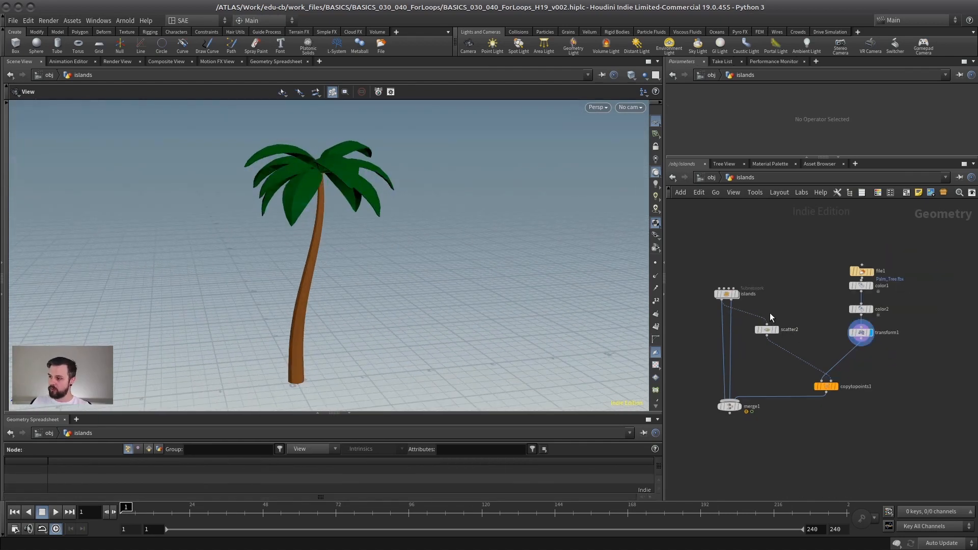
{"action": "left_click_drag", "start_coordinate": [694, 426], "coordinate": [694, 426]}
{"action": "key", "text": "Delete"}
Step: Add a new Null connected to the first output of the islands subnetwork, display it and frame the islands
{"action": "key", "text": "n"}
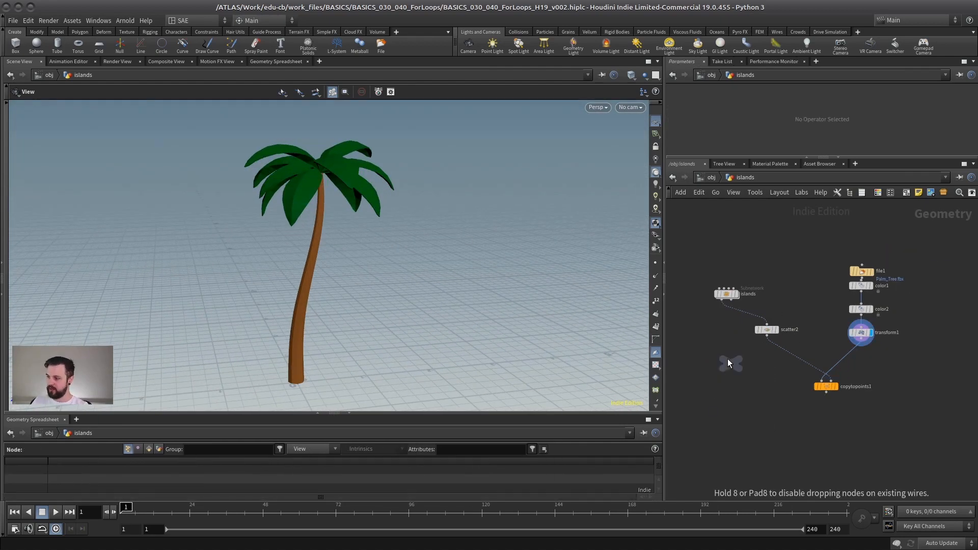
{"action": "left_click", "coordinate": [728, 359]}
{"action": "left_click", "coordinate": [722, 300]}
{"action": "left_click", "coordinate": [736, 358]}
{"action": "left_click_drag", "start_coordinate": [739, 360], "coordinate": [729, 360]}
{"action": "left_click", "coordinate": [732, 357]}
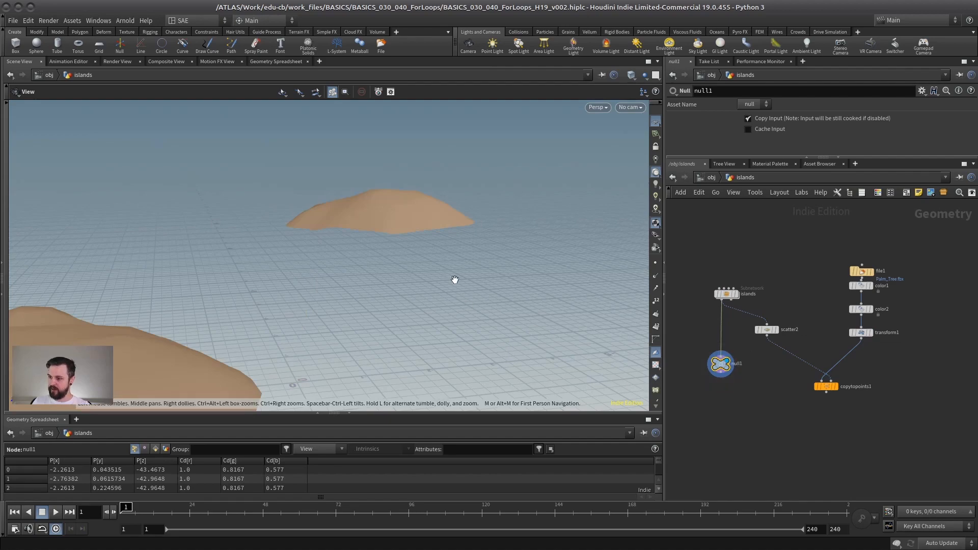
{"action": "key", "text": "space+g"}
Step: Detach scatter2 from its wires, place it below null1, feed it from null1 and display it
{"action": "middle_click_drag", "start_coordinate": [771, 351], "coordinate": [753, 316]}
{"action": "left_click_drag", "start_coordinate": [748, 298], "coordinate": [733, 358]}
{"action": "left_click", "coordinate": [703, 337]}
{"action": "left_click", "coordinate": [744, 360]}
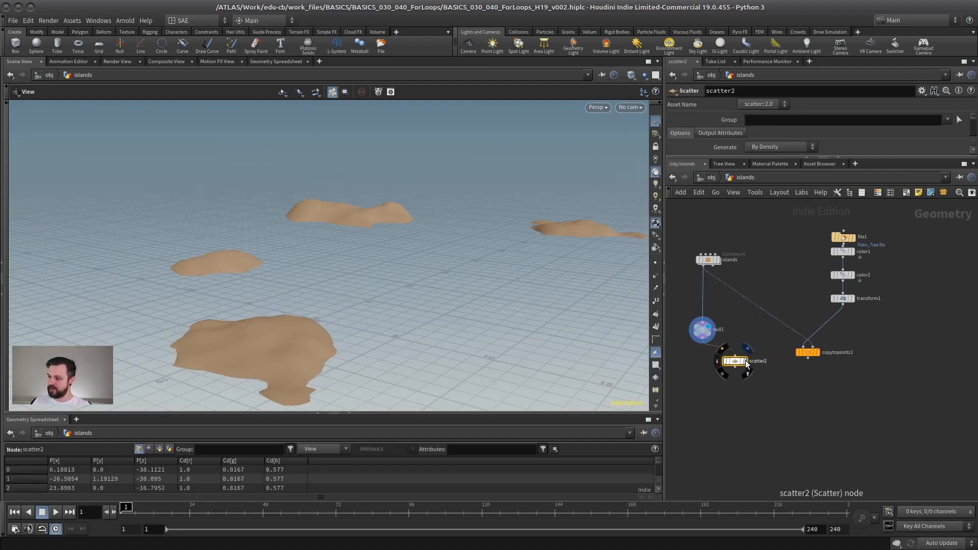
Step: Hide the viewport's reference grid and turn on point markers for the scattered points
{"action": "left_click_drag", "start_coordinate": [493, 314], "coordinate": [281, 275]}
{"action": "left_click", "coordinate": [656, 122]}
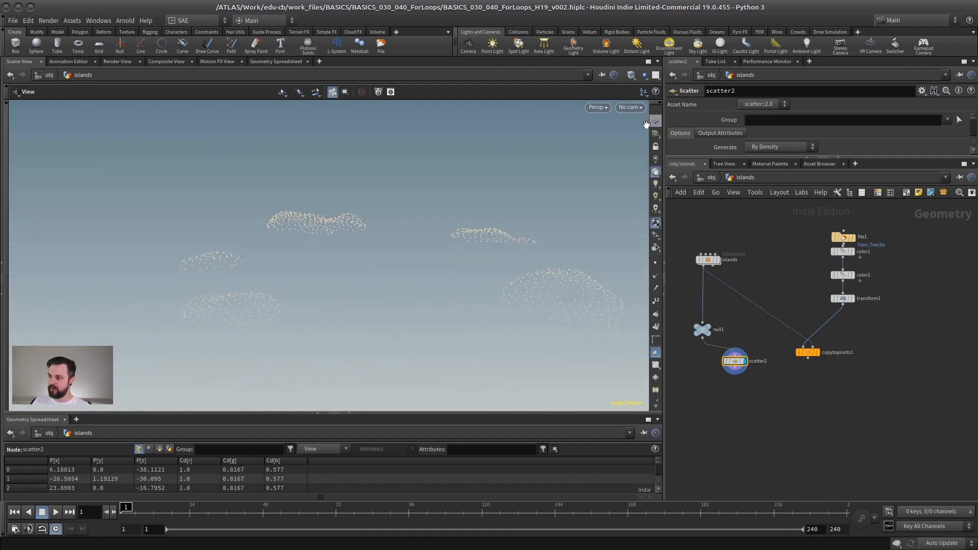
{"action": "scroll", "coordinate": [445, 260], "scroll_direction": "down", "scroll_amount": 3}
{"action": "middle_click_drag", "start_coordinate": [445, 260], "coordinate": [433, 268]}
{"action": "left_click", "coordinate": [657, 262]}
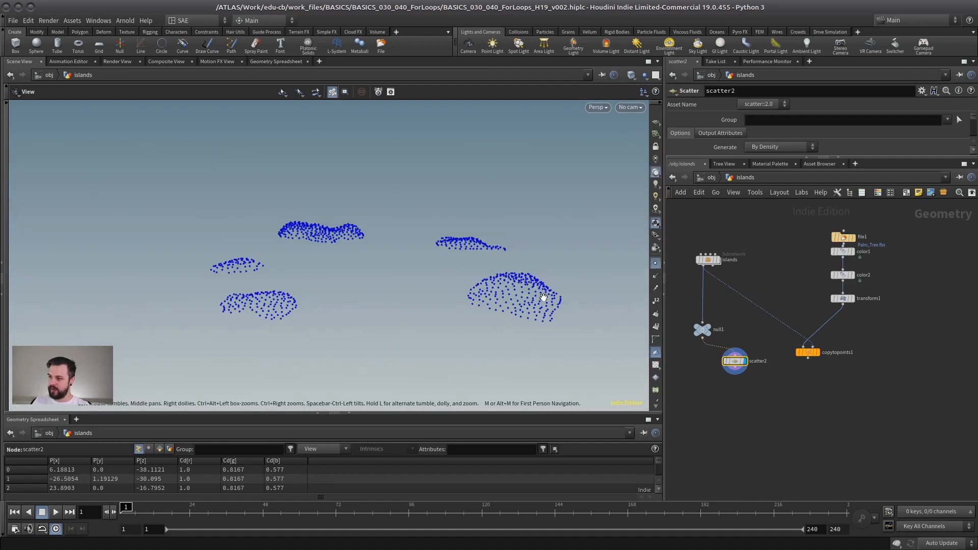
Step: Lower scatter2's Force Total Count to 32
{"action": "scroll", "coordinate": [544, 299], "scroll_direction": "up", "scroll_amount": 2}
{"action": "middle_click_drag", "start_coordinate": [515, 301], "coordinate": [425, 312]}
{"action": "left_click_drag", "start_coordinate": [804, 158], "coordinate": [810, 246]}
{"action": "left_click_drag", "start_coordinate": [886, 223], "coordinate": [842, 230]}
Step: Connect scatter2 to the second input of copytopoints1, preview transform1, then display copytopoints1
{"action": "left_click", "coordinate": [809, 396]}
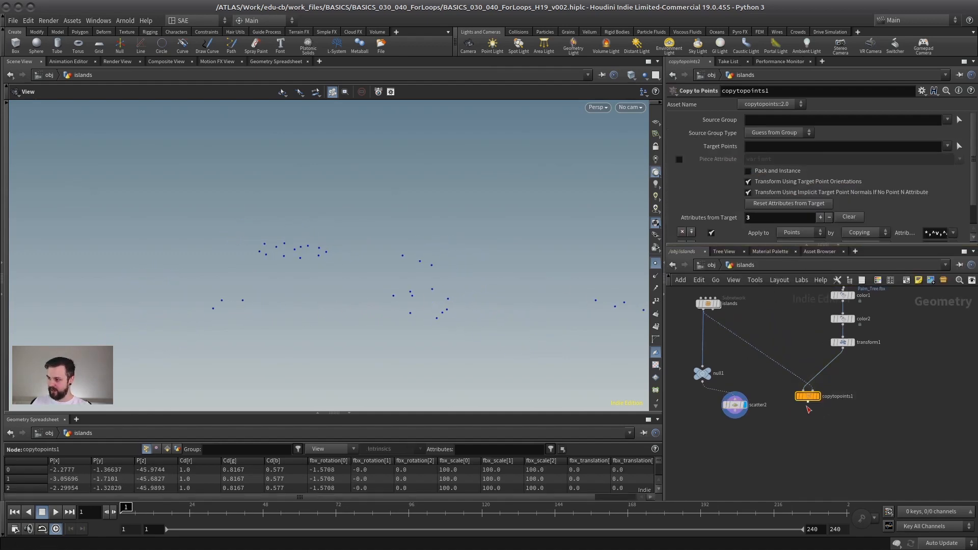
{"action": "left_click_drag", "start_coordinate": [809, 396], "coordinate": [812, 444]}
{"action": "scroll", "coordinate": [830, 414], "scroll_direction": "up", "scroll_amount": 3}
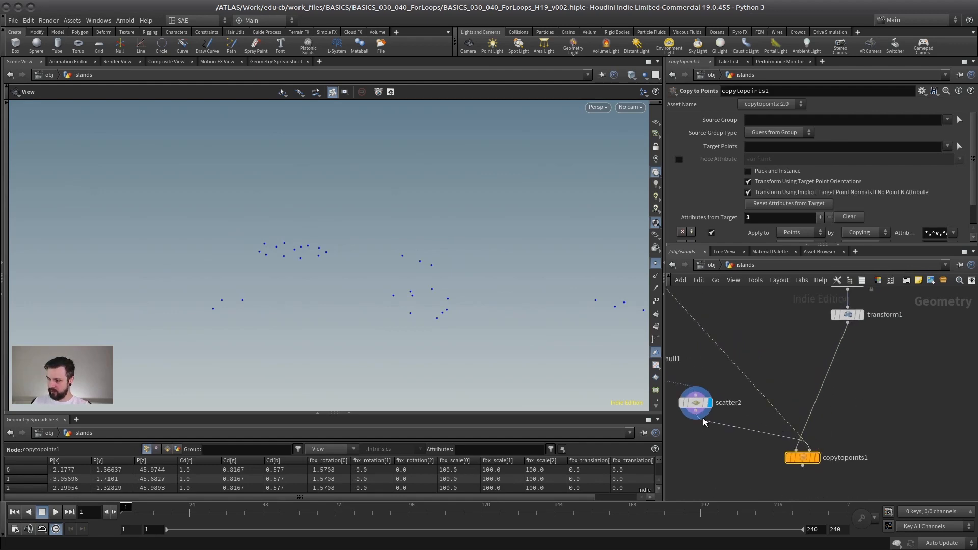
{"action": "left_click", "coordinate": [885, 315]}
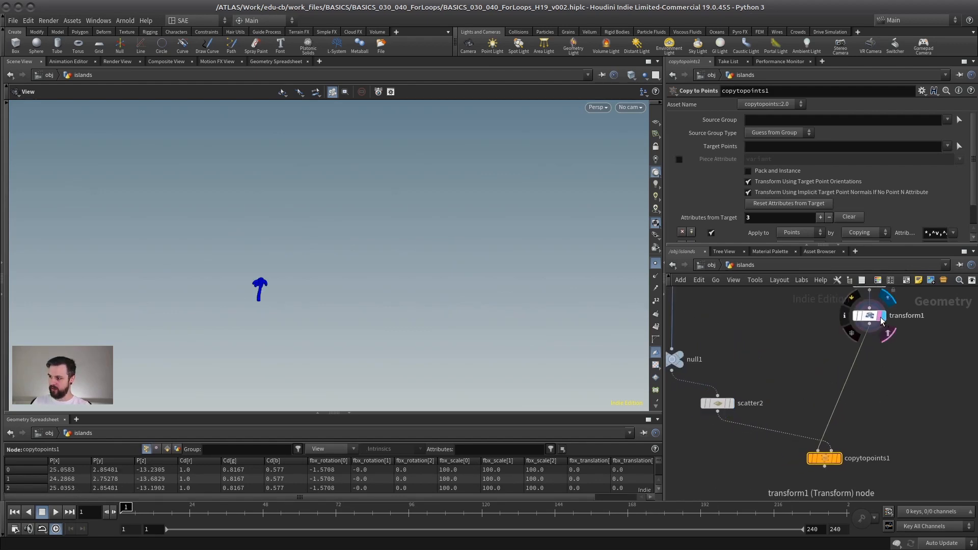
{"action": "left_click", "coordinate": [835, 460]}
{"action": "left_click_drag", "start_coordinate": [832, 460], "coordinate": [834, 439]}
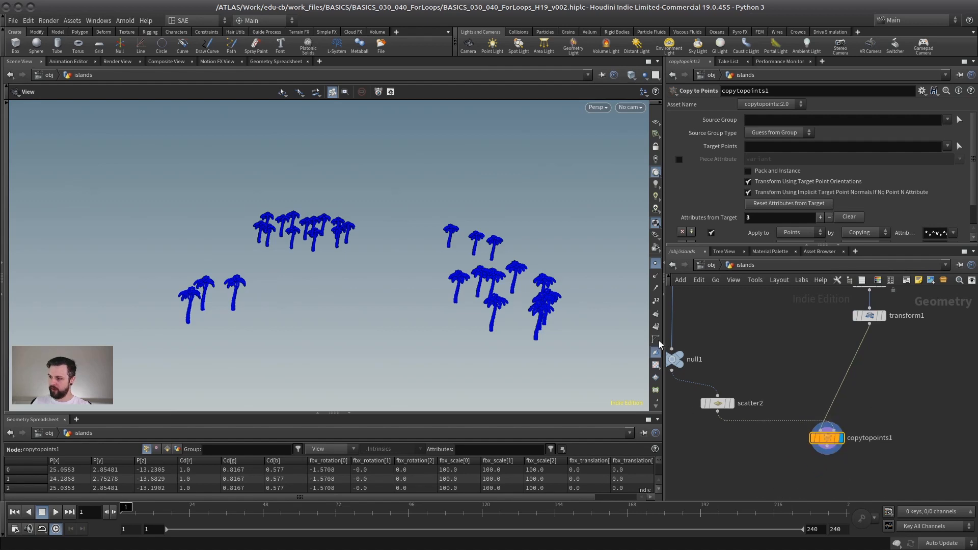
Step: Turn off the point markers, enlarge the network editor and display the islands at null1
{"action": "scroll", "coordinate": [636, 257], "scroll_direction": "up", "scroll_amount": 3}
{"action": "left_click_drag", "start_coordinate": [636, 257], "coordinate": [691, 269]}
{"action": "left_click_drag", "start_coordinate": [804, 245], "coordinate": [801, 158]}
{"action": "middle_click_drag", "start_coordinate": [738, 283], "coordinate": [815, 306]}
{"action": "left_click", "coordinate": [761, 335]}
{"action": "left_click", "coordinate": [748, 339]}
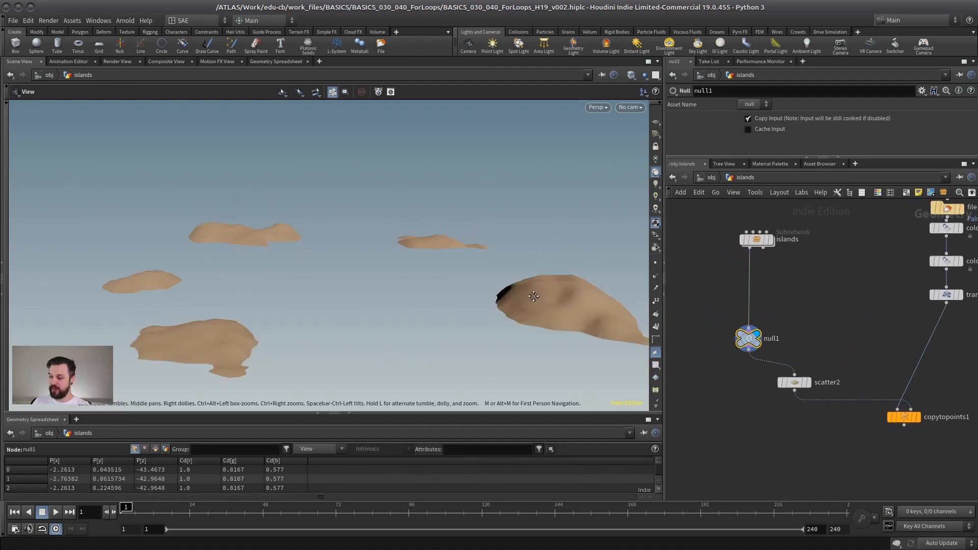
Step: Insert an Attribute Delete node between null1 and scatter2 and set its Point Attributes to Cd
{"action": "scroll", "coordinate": [796, 326], "scroll_direction": "up", "scroll_amount": 3}
{"action": "left_click_drag", "start_coordinate": [734, 343], "coordinate": [743, 306]}
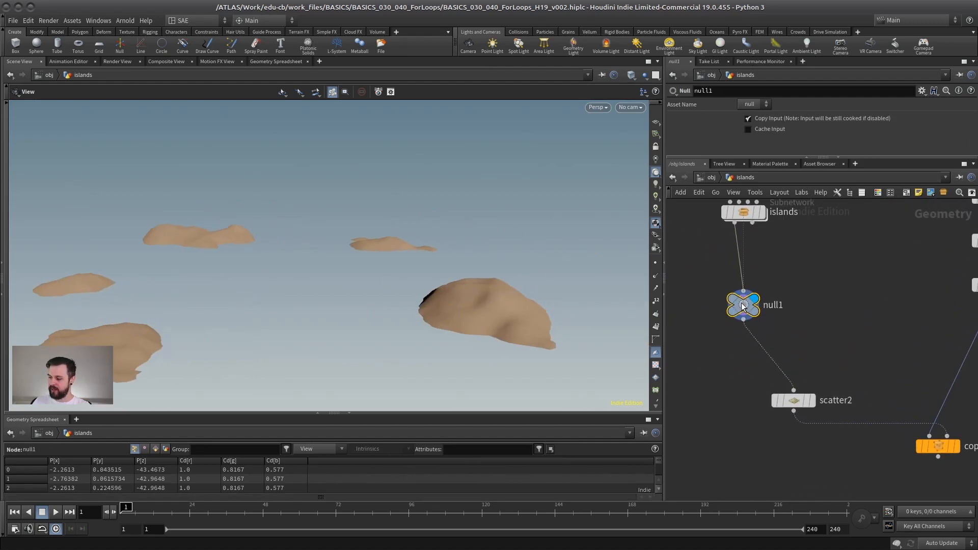
{"action": "key", "text": "Tab"}
{"action": "type", "text": "del"}
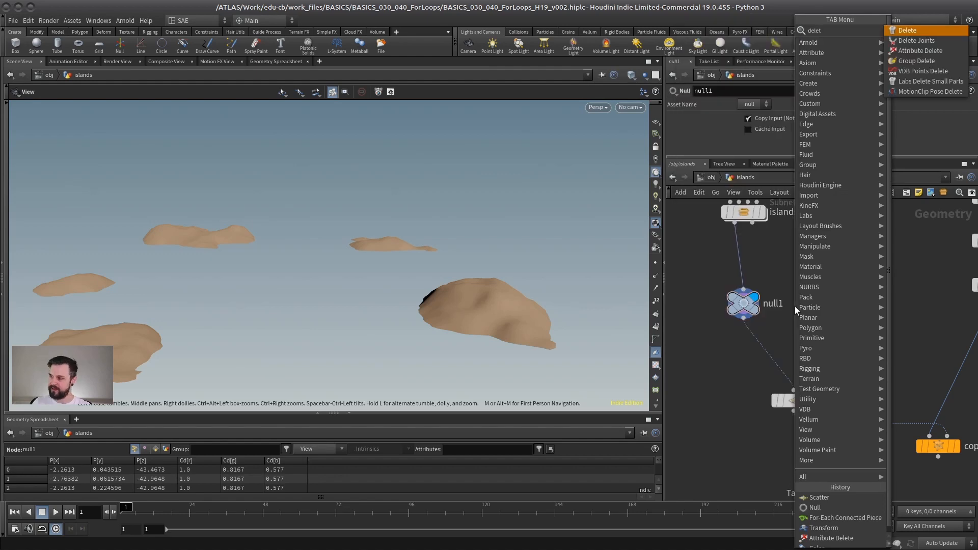
{"action": "key", "text": "Down"}
{"action": "key", "text": "Down"}
{"action": "key", "text": "Return"}
{"action": "left_click", "coordinate": [764, 365]}
{"action": "left_click_drag", "start_coordinate": [765, 366], "coordinate": [801, 359]}
{"action": "left_click", "coordinate": [777, 142]}
{"action": "type", "text": "C"}
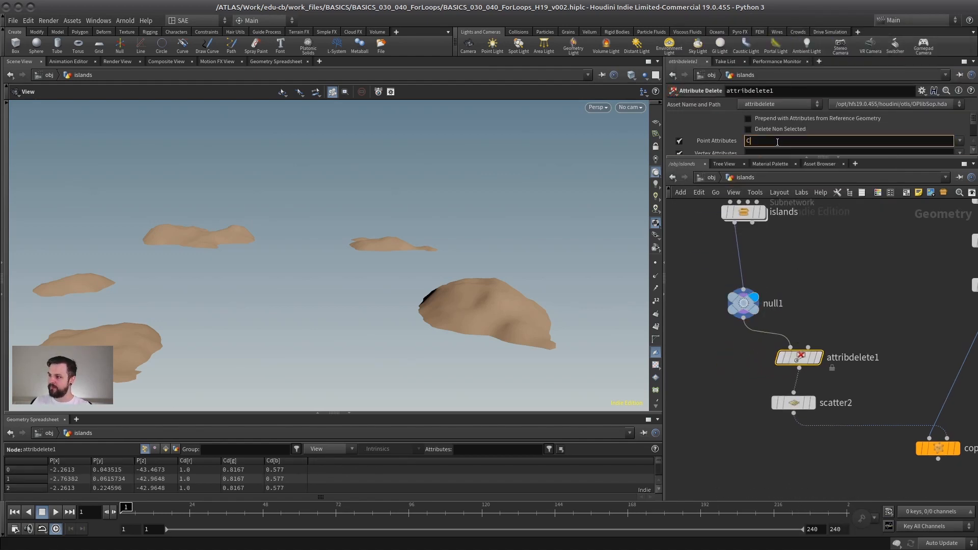
{"action": "type", "text": "d"}
Step: Display scatter2 and align it below attribdelete1, then select copytopoints1
{"action": "left_click", "coordinate": [824, 319]}
{"action": "middle_click_drag", "start_coordinate": [824, 319], "coordinate": [804, 306]}
{"action": "left_click", "coordinate": [792, 389]}
{"action": "left_click_drag", "start_coordinate": [773, 390], "coordinate": [780, 390]}
{"action": "left_click_drag", "start_coordinate": [843, 364], "coordinate": [735, 420]}
{"action": "left_click", "coordinate": [930, 436]}
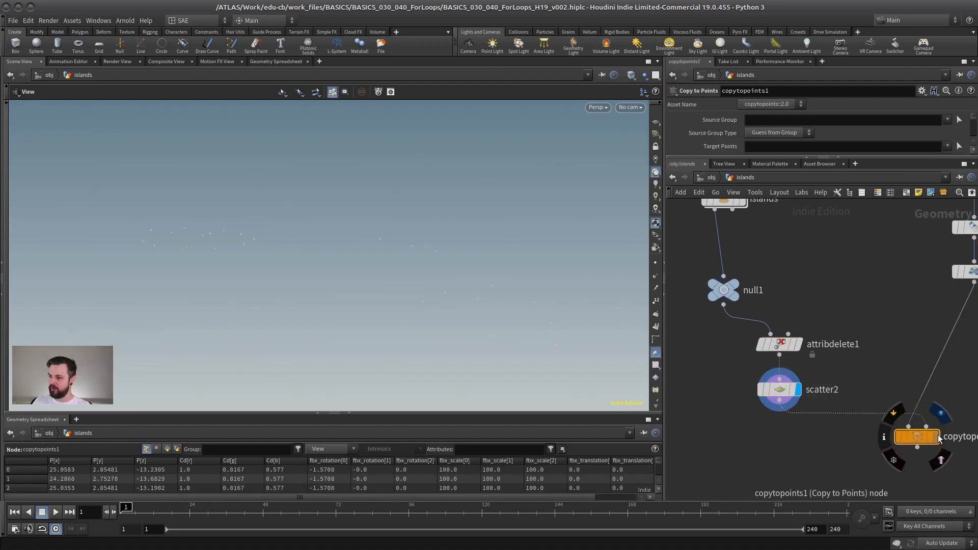
Step: Inspect the node info of null1, attribdelete1 and scatter2 to check their point attributes
{"action": "middle_click", "coordinate": [723, 289]}
{"action": "left_click_drag", "start_coordinate": [863, 313], "coordinate": [749, 360]}
{"action": "middle_click", "coordinate": [775, 345]}
{"action": "left_click", "coordinate": [798, 391]}
{"action": "middle_click", "coordinate": [774, 395]}
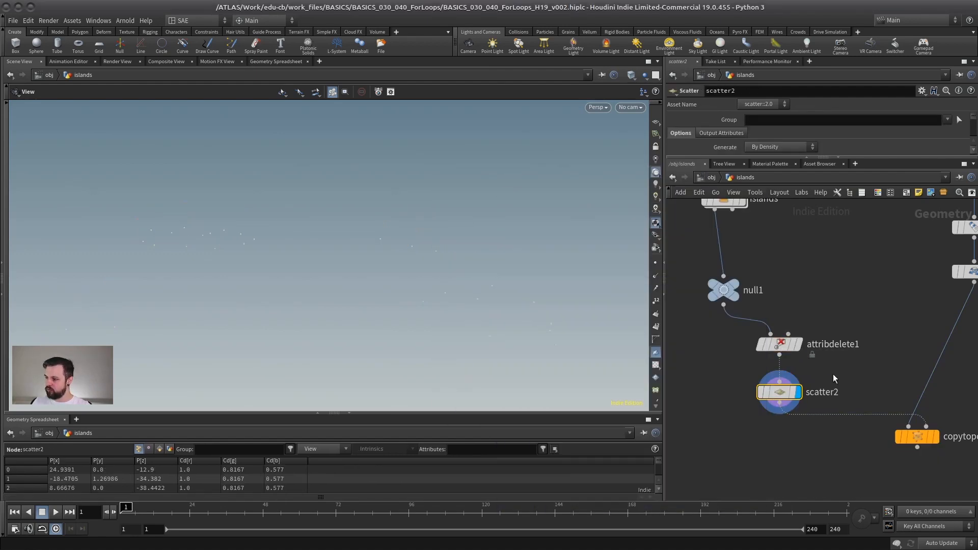
{"action": "middle_click", "coordinate": [786, 396]}
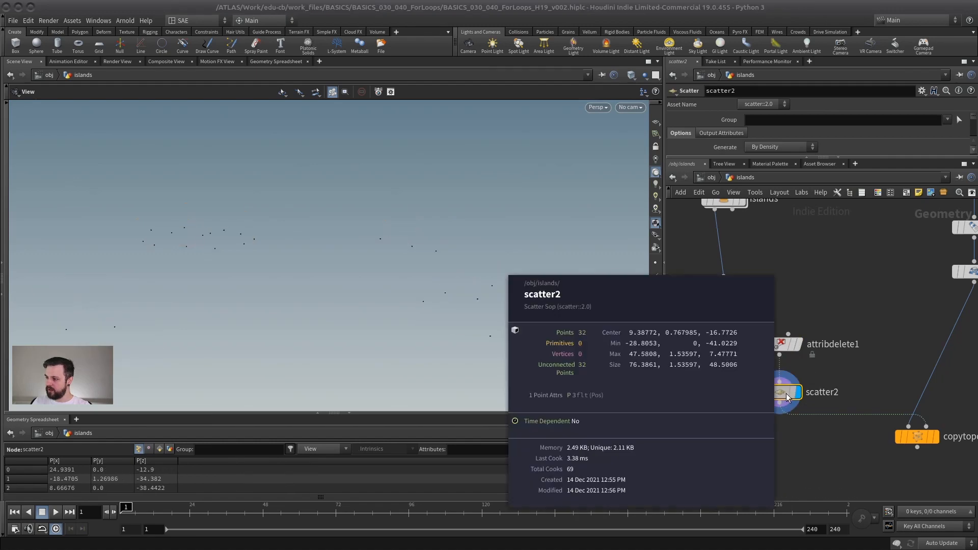
{"action": "left_click_drag", "start_coordinate": [780, 396], "coordinate": [780, 390]}
{"action": "scroll", "coordinate": [857, 357], "scroll_direction": "down", "scroll_amount": 3}
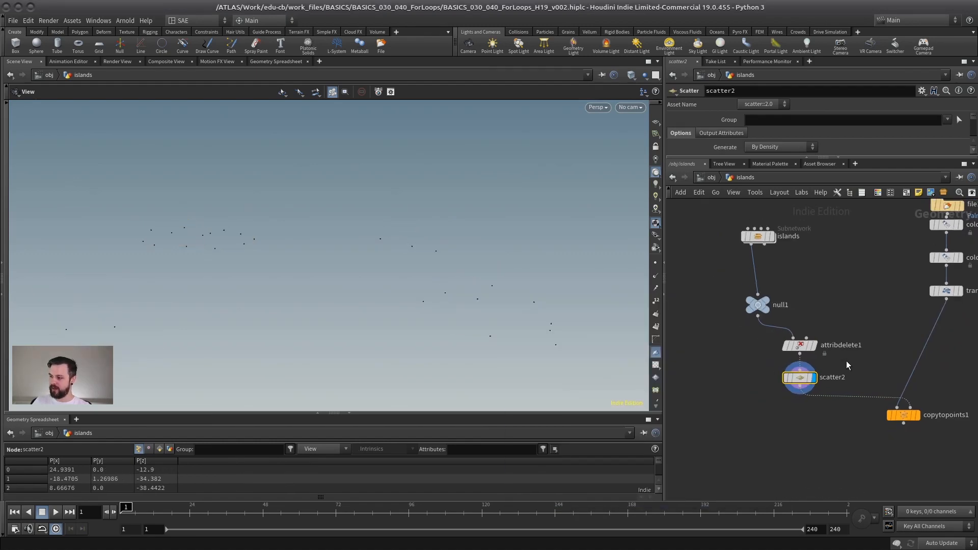
Step: Display copytopoints1 and orbit around the copied palm trees to check their colors
{"action": "middle_click_drag", "start_coordinate": [845, 361], "coordinate": [772, 360]}
{"action": "left_click", "coordinate": [842, 413]}
{"action": "scroll", "coordinate": [283, 277], "scroll_direction": "down", "scroll_amount": 3}
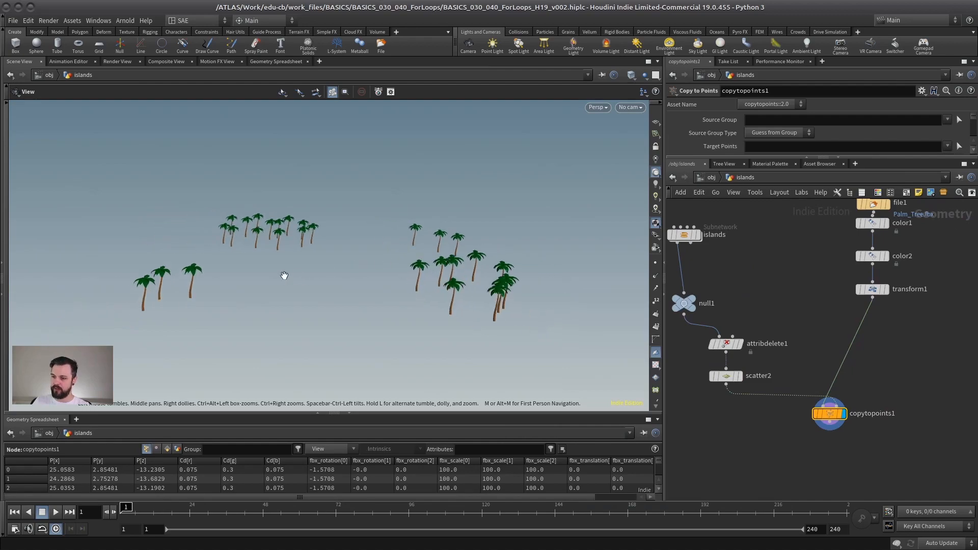
{"action": "left_click_drag", "start_coordinate": [387, 335], "coordinate": [375, 284]}
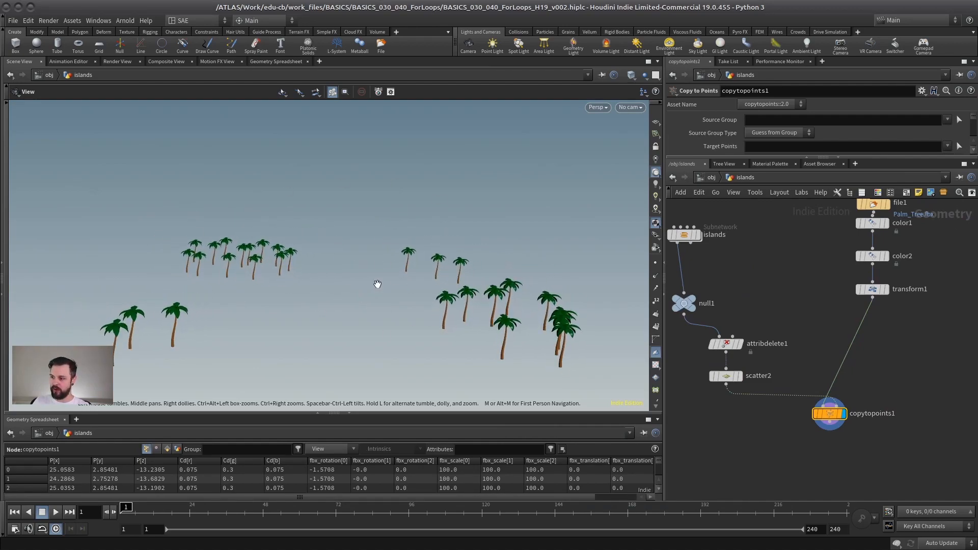
{"action": "middle_click_drag", "start_coordinate": [704, 453], "coordinate": [762, 437]}
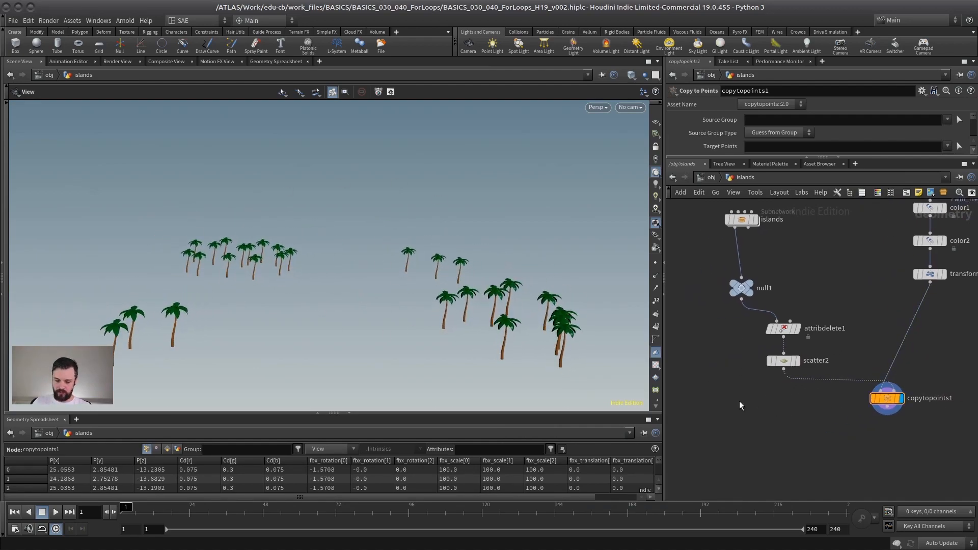
Step: Add a Merge node combining null1 and copytopoints1, then display it to show the islands with their palms
{"action": "key", "text": "Tab"}
{"action": "type", "text": "mer"}
{"action": "key", "text": "Return"}
{"action": "left_click", "coordinate": [766, 441]}
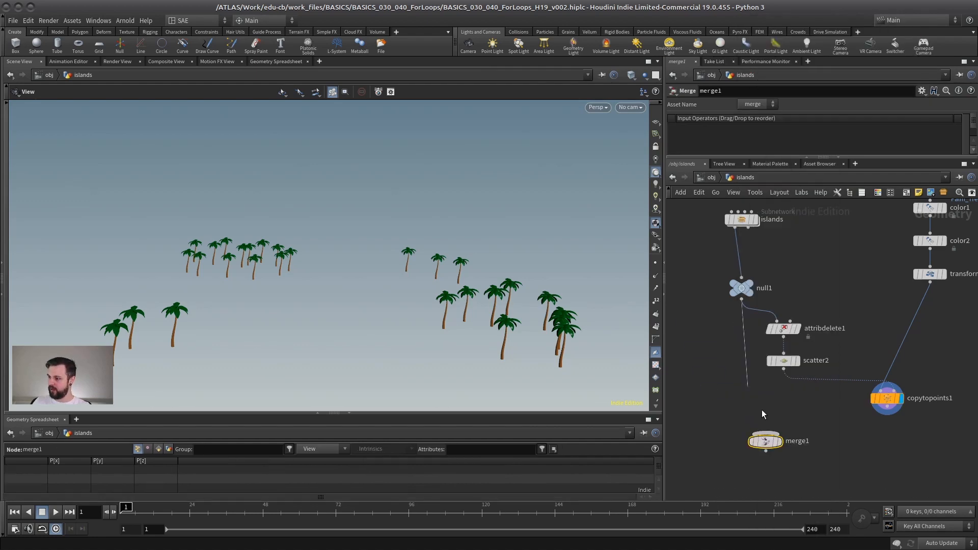
{"action": "left_click_drag", "start_coordinate": [762, 409], "coordinate": [765, 433]}
{"action": "left_click_drag", "start_coordinate": [765, 434], "coordinate": [887, 406]}
{"action": "left_click", "coordinate": [780, 442]}
{"action": "mouse_move", "coordinate": [438, 275]}
{"action": "left_mouse_down"}
{"action": "mouse_move", "coordinate": [386, 267]}
{"action": "mouse_move", "coordinate": [469, 295]}
{"action": "mouse_move", "coordinate": [343, 285]}
{"action": "mouse_move", "coordinate": [421, 273]}
{"action": "left_mouse_up"}
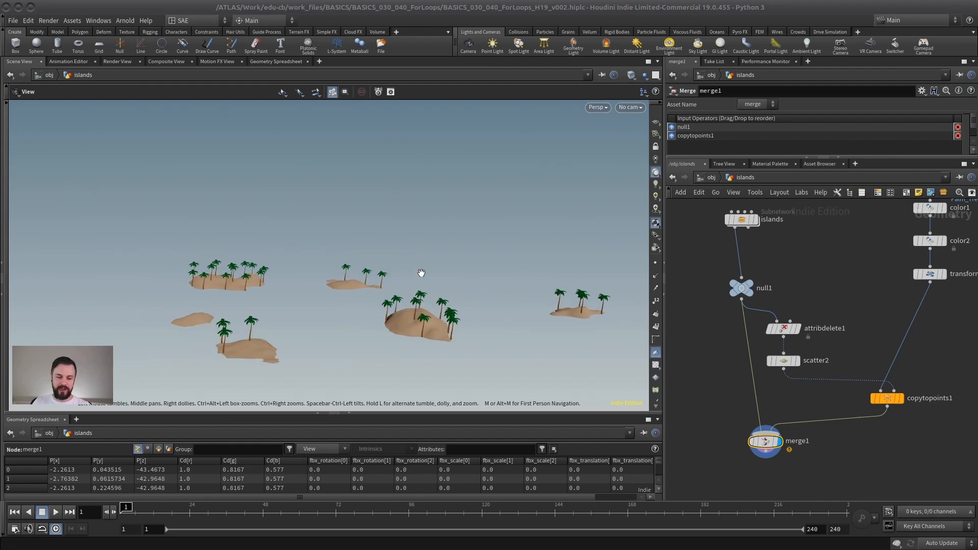
{"action": "left_click_drag", "start_coordinate": [301, 276], "coordinate": [325, 296]}
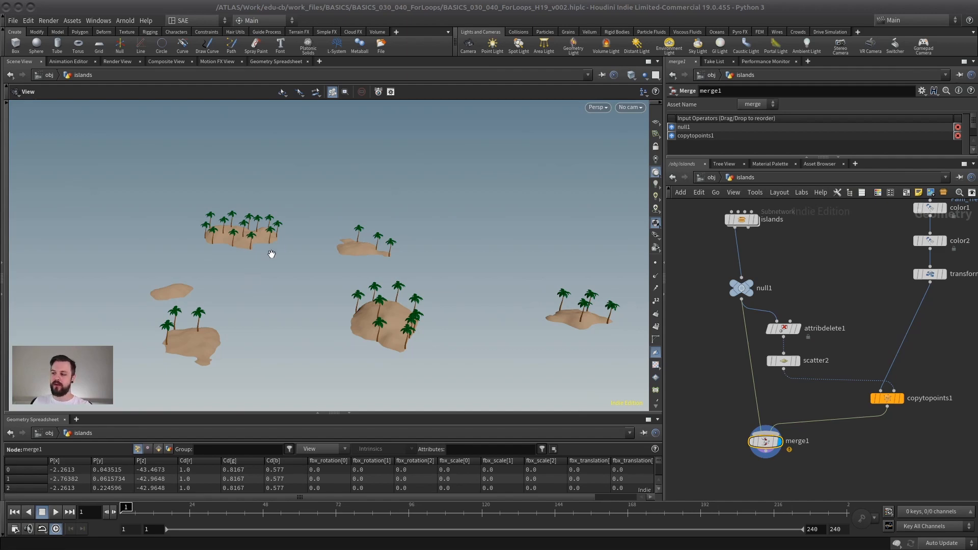
Step: Display scatter2 with its parameters enlarged and show null1 as a wireframe template
{"action": "left_click", "coordinate": [798, 360]}
{"action": "left_click_drag", "start_coordinate": [812, 156], "coordinate": [812, 307]}
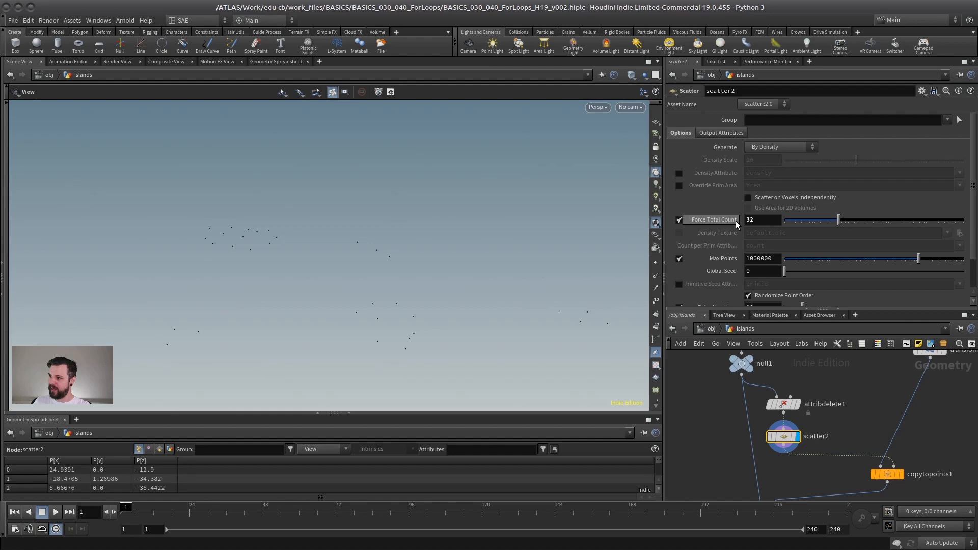
{"action": "left_click", "coordinate": [755, 375]}
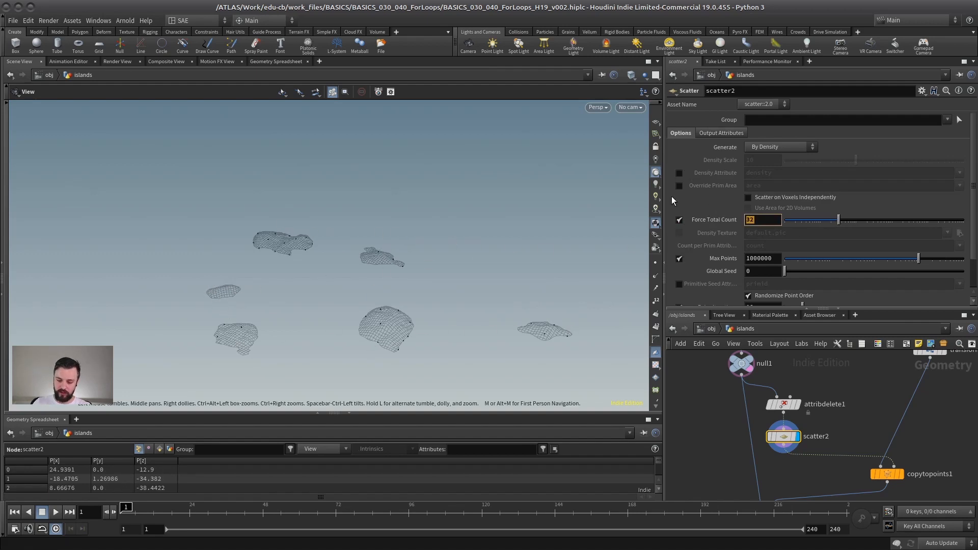
Step: Set scatter2's Force Total Count to 30 and view the point distribution from above
{"action": "type", "text": "30"}
{"action": "key", "text": "Return"}
{"action": "left_click_drag", "start_coordinate": [401, 308], "coordinate": [335, 360]}
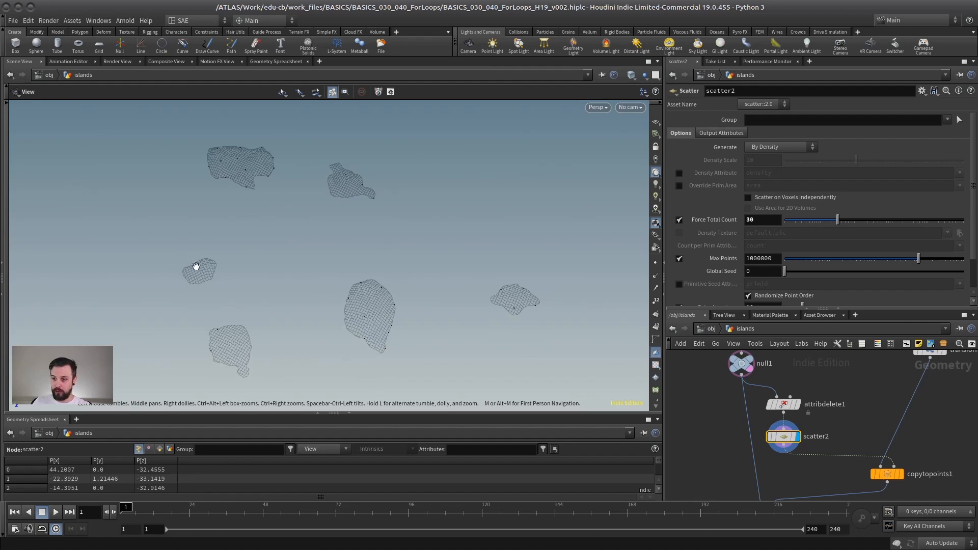
Step: Disable Force Total Count on scatter2 and set its Density Scale to 0.05
{"action": "left_click", "coordinate": [679, 220]}
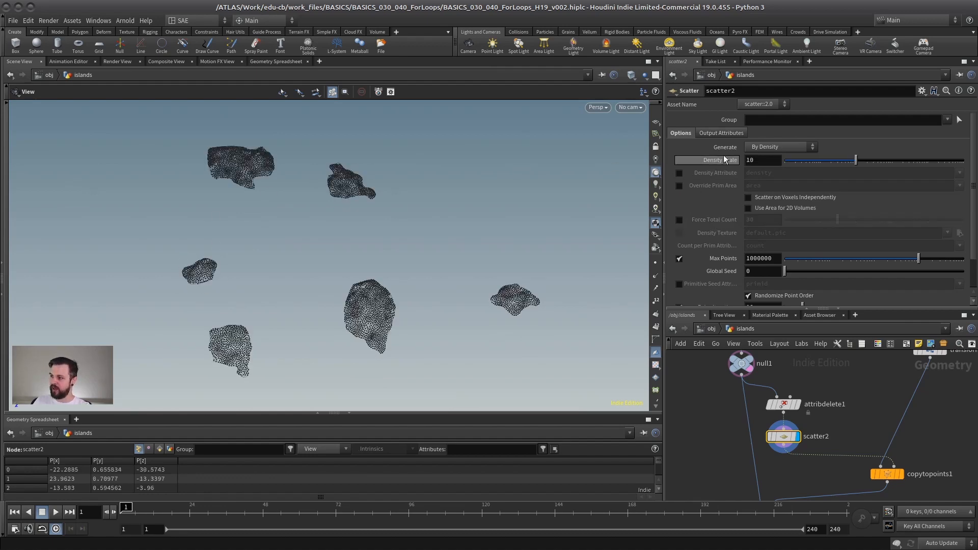
{"action": "left_click_drag", "start_coordinate": [836, 162], "coordinate": [784, 164]}
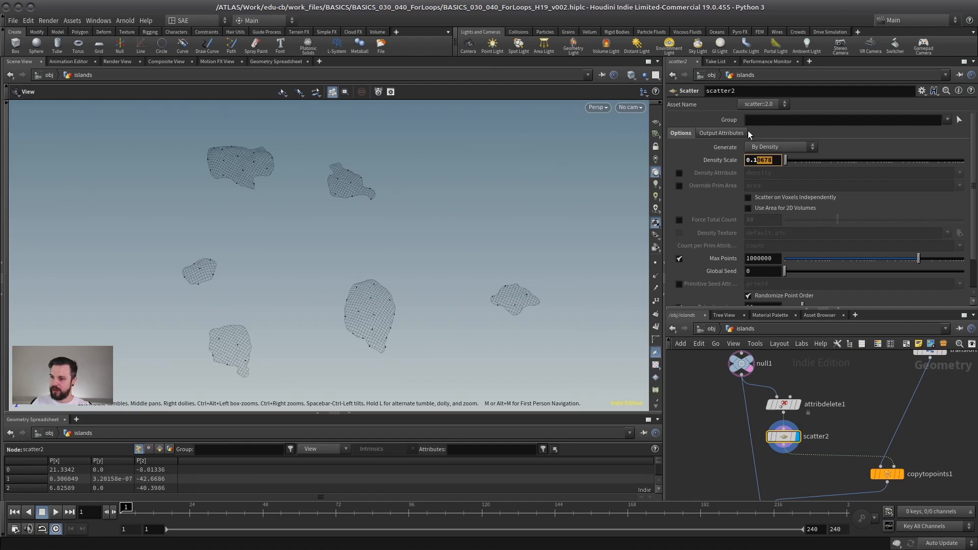
{"action": "key", "text": "BackSpace"}
{"action": "key", "text": "Return"}
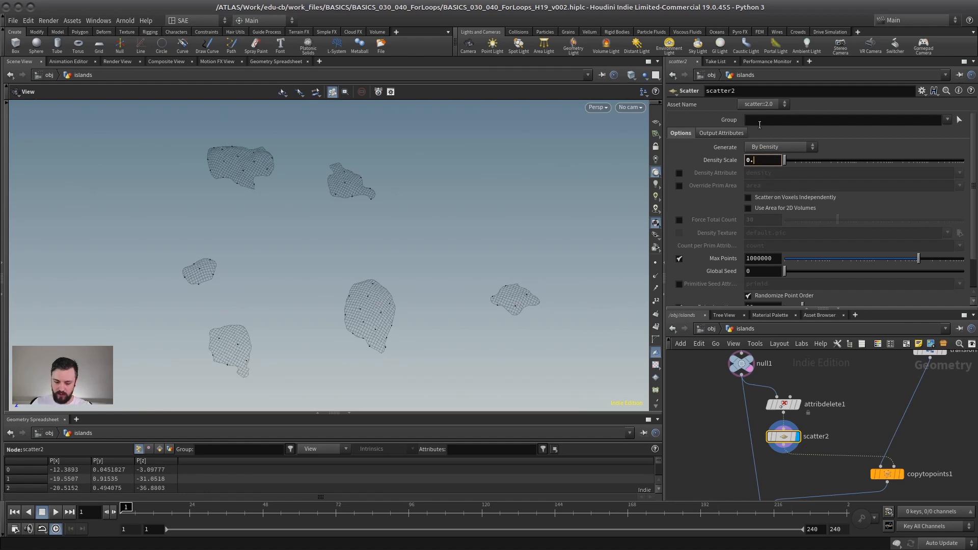
{"action": "type", "text": "05"}
{"action": "key", "text": "Return"}
Step: Turn on point markers and orbit around the islands to check the scattered points on each one
{"action": "left_click_drag", "start_coordinate": [426, 273], "coordinate": [338, 279]}
{"action": "right_click_drag", "start_coordinate": [338, 280], "coordinate": [541, 233]}
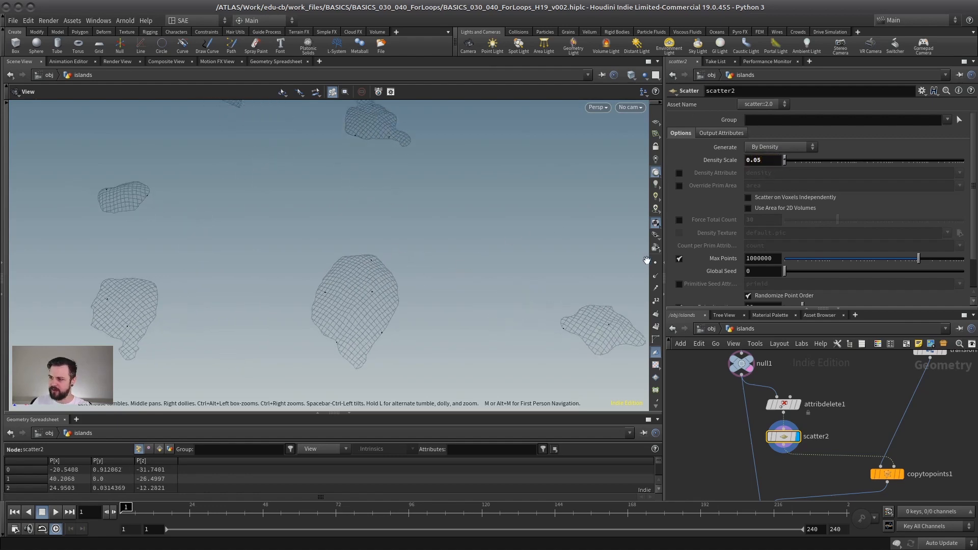
{"action": "right_click_drag", "start_coordinate": [406, 271], "coordinate": [376, 267]}
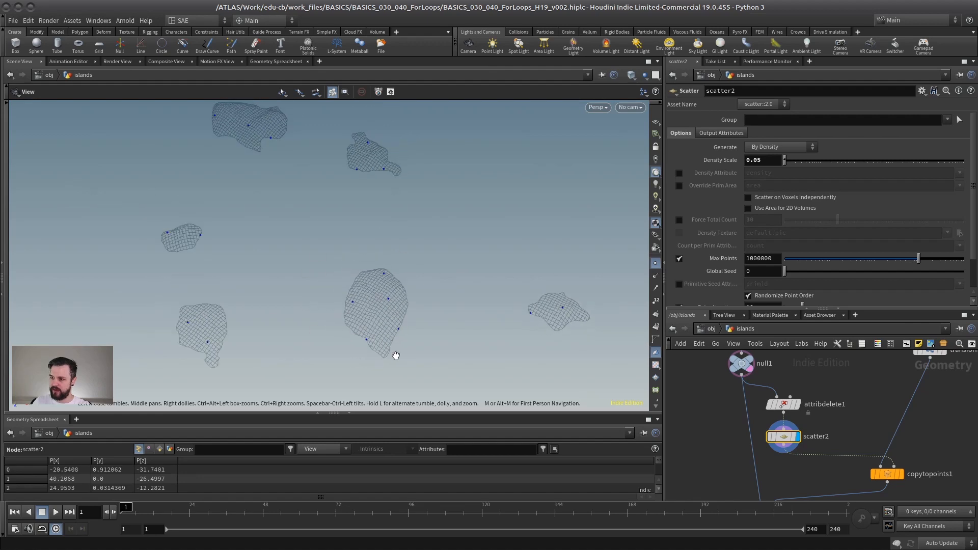
{"action": "left_click_drag", "start_coordinate": [522, 299], "coordinate": [378, 225]}
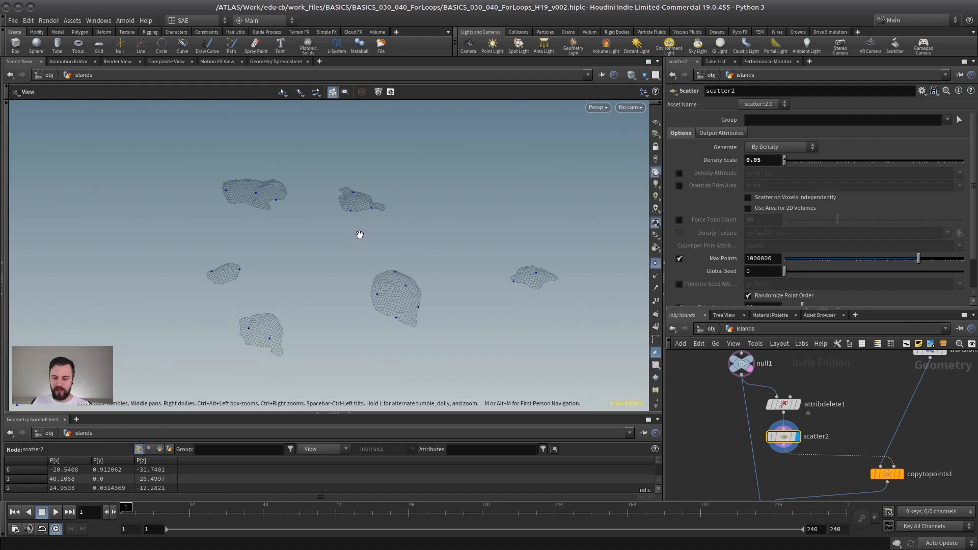
Step: Enlarge the network editor again and frame the whole islands network
{"action": "left_click_drag", "start_coordinate": [785, 437], "coordinate": [785, 440]}
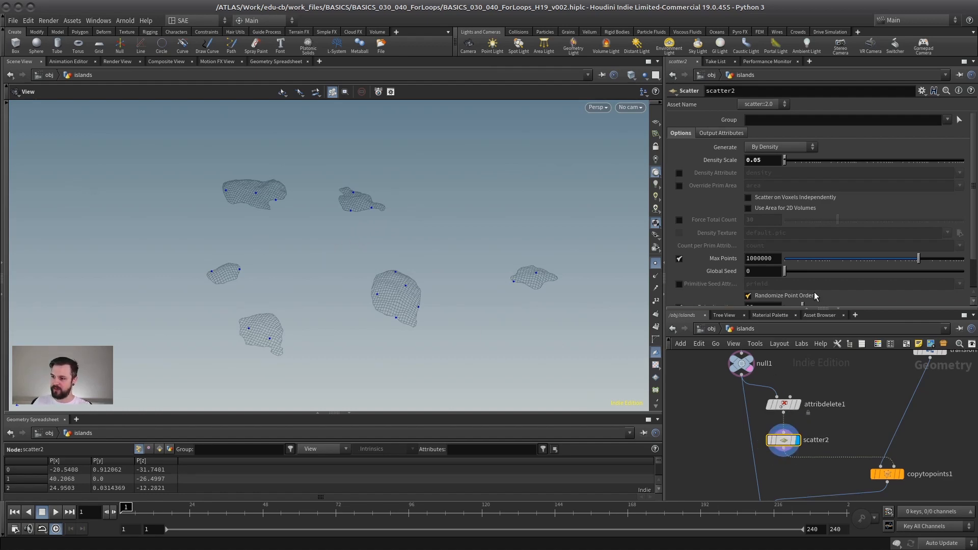
{"action": "left_click", "coordinate": [814, 309]}
{"action": "key", "text": "h"}
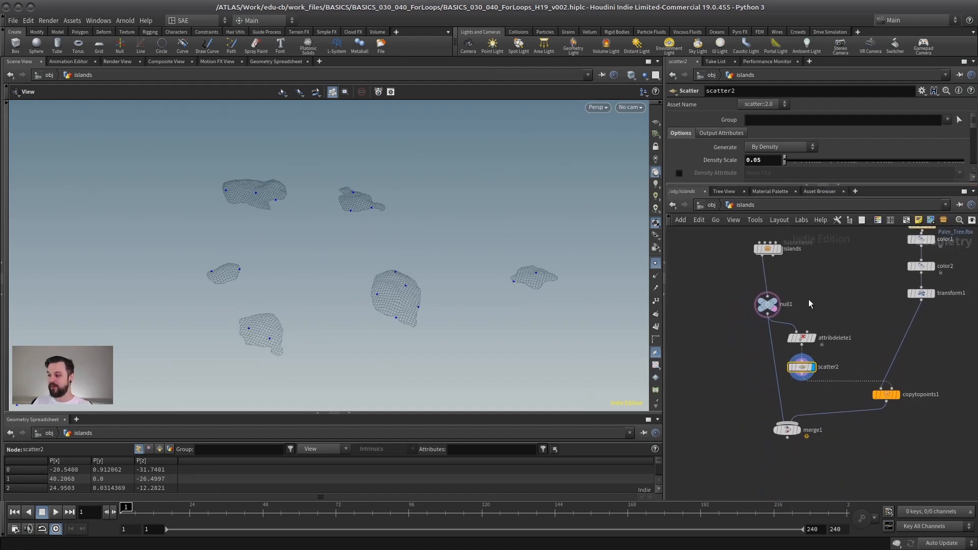
Step: Add a For-Each Connected Piece loop beside the scatter branch and wire null1's output into its connectivity1 node
{"action": "left_click_drag", "start_coordinate": [768, 304], "coordinate": [766, 282]}
{"action": "scroll", "coordinate": [817, 306], "scroll_direction": "up", "scroll_amount": 1}
{"action": "middle_click_drag", "start_coordinate": [817, 273], "coordinate": [779, 228]}
{"action": "middle_click_drag", "start_coordinate": [689, 301], "coordinate": [735, 335]}
{"action": "left_click", "coordinate": [705, 334]}
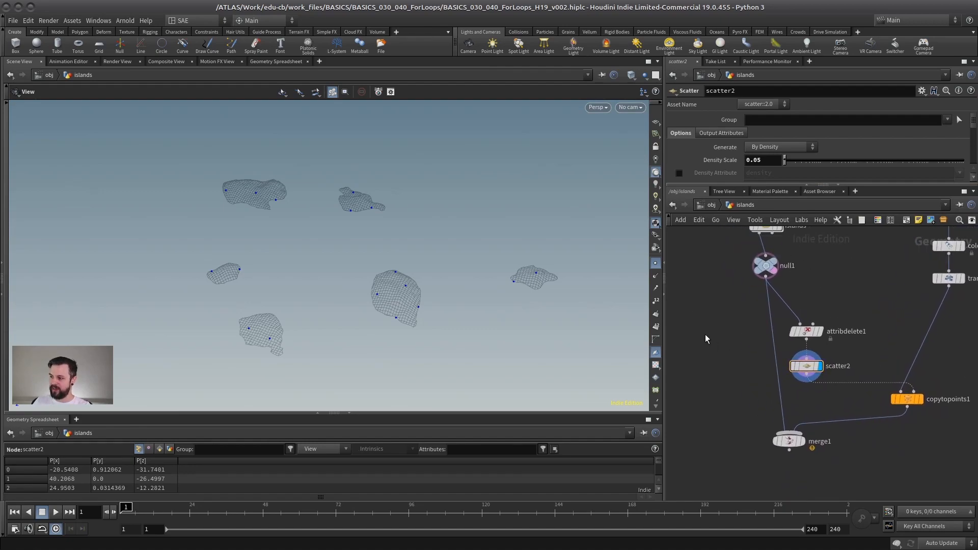
{"action": "key", "text": "Tab"}
{"action": "type", "text": "for"}
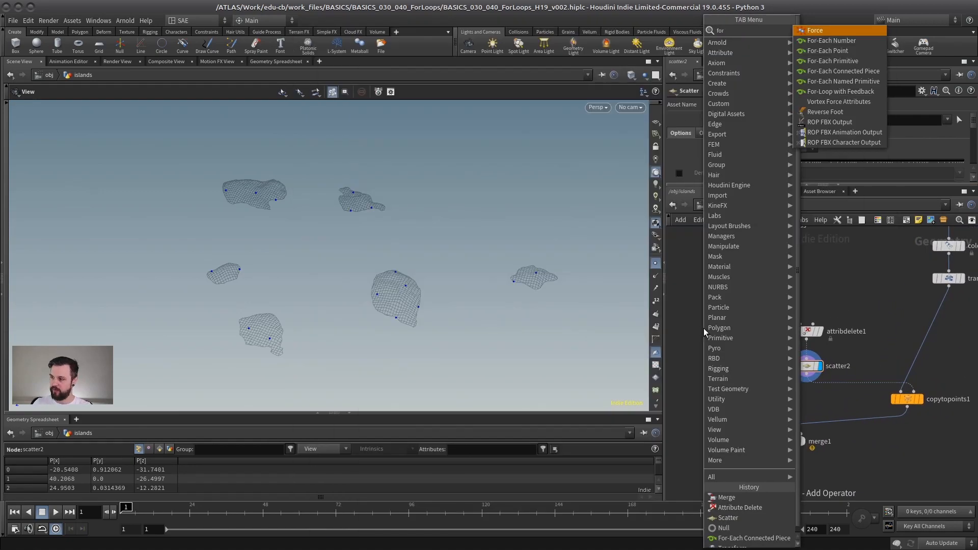
{"action": "left_click", "coordinate": [847, 74]}
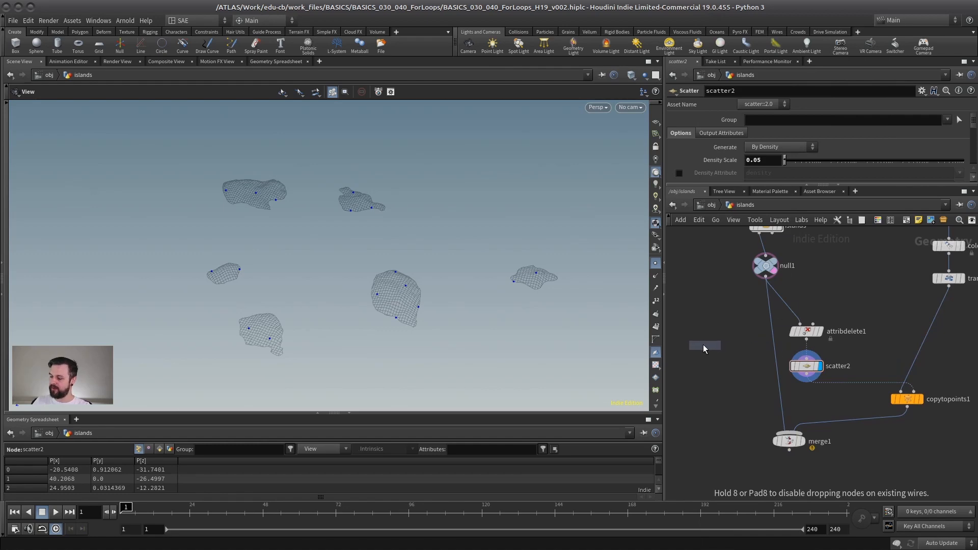
{"action": "left_click", "coordinate": [703, 345]}
{"action": "scroll", "coordinate": [726, 307], "scroll_direction": "up", "scroll_amount": 3}
{"action": "scroll", "coordinate": [703, 337], "scroll_direction": "down", "scroll_amount": 1}
{"action": "left_click_drag", "start_coordinate": [701, 344], "coordinate": [760, 280]}
Step: Move merge1 away from the scatter branch and delete it from the islands network
{"action": "scroll", "coordinate": [743, 264], "scroll_direction": "down", "scroll_amount": 5}
{"action": "left_click_drag", "start_coordinate": [779, 377], "coordinate": [782, 436]}
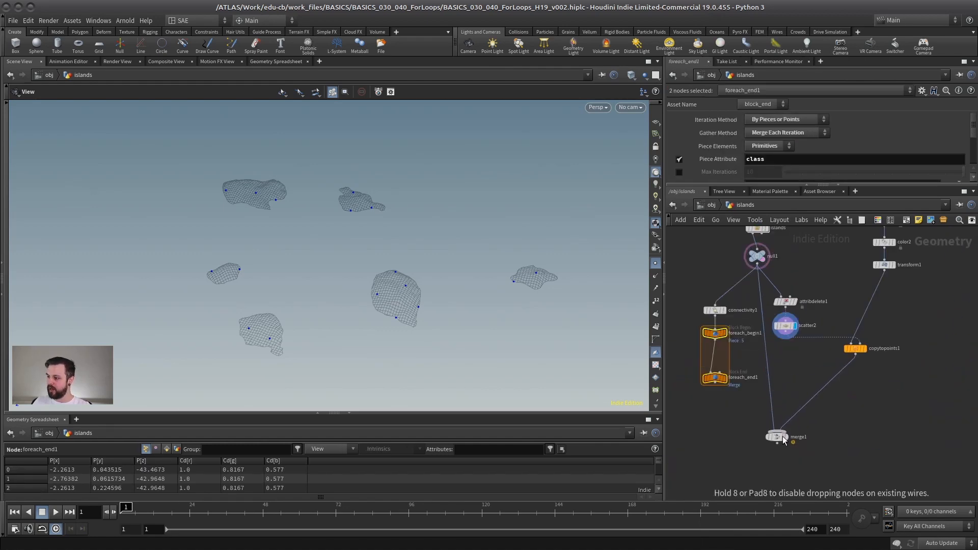
{"action": "left_click", "coordinate": [779, 436]}
{"action": "key", "text": "Delete"}
Step: Insert attribdelete1 between null1 and connectivity1, place scatter2 inside the loop between foreach_begin1 and foreach_end1, and display foreach_end1
{"action": "scroll", "coordinate": [764, 351], "scroll_direction": "up", "scroll_amount": 2}
{"action": "left_click_drag", "start_coordinate": [699, 391], "coordinate": [700, 431]}
{"action": "middle_click_drag", "start_coordinate": [730, 386], "coordinate": [764, 376]}
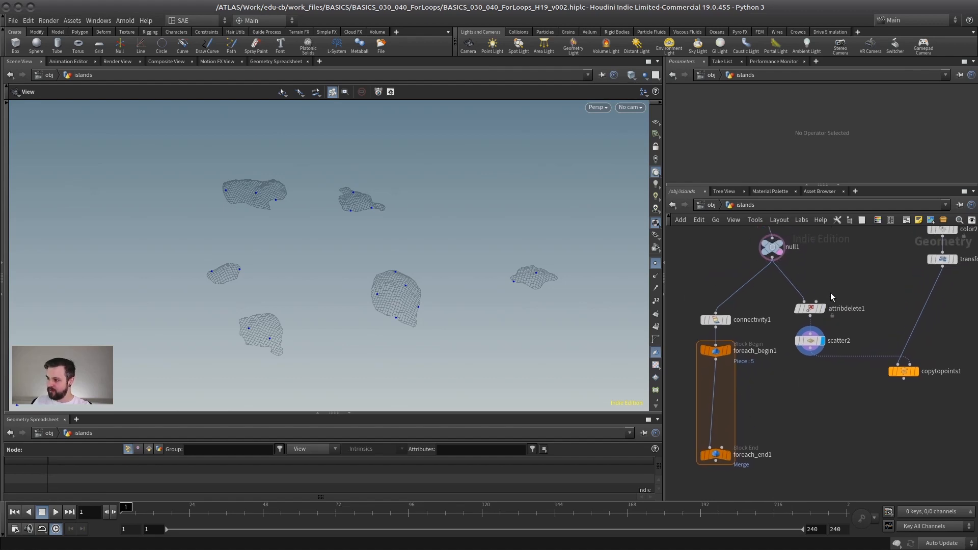
{"action": "left_click_drag", "start_coordinate": [798, 308], "coordinate": [722, 285]}
{"action": "left_click_drag", "start_coordinate": [820, 344], "coordinate": [726, 411]}
{"action": "middle_click_drag", "start_coordinate": [776, 386], "coordinate": [797, 337]}
{"action": "left_click", "coordinate": [757, 408]}
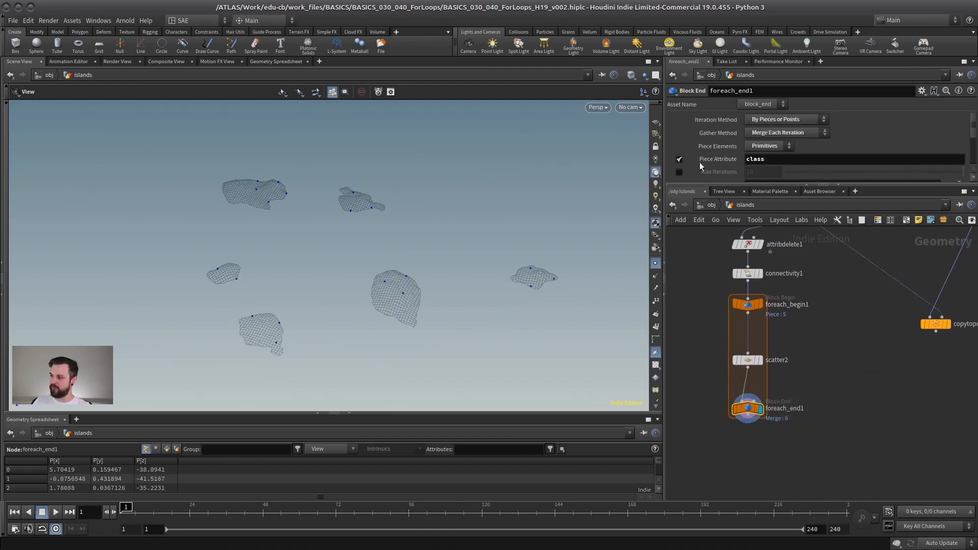
Step: Enable Single Pass on foreach_end1 and set it to 0 to preview the first island only
{"action": "left_click_drag", "start_coordinate": [744, 186], "coordinate": [744, 301]}
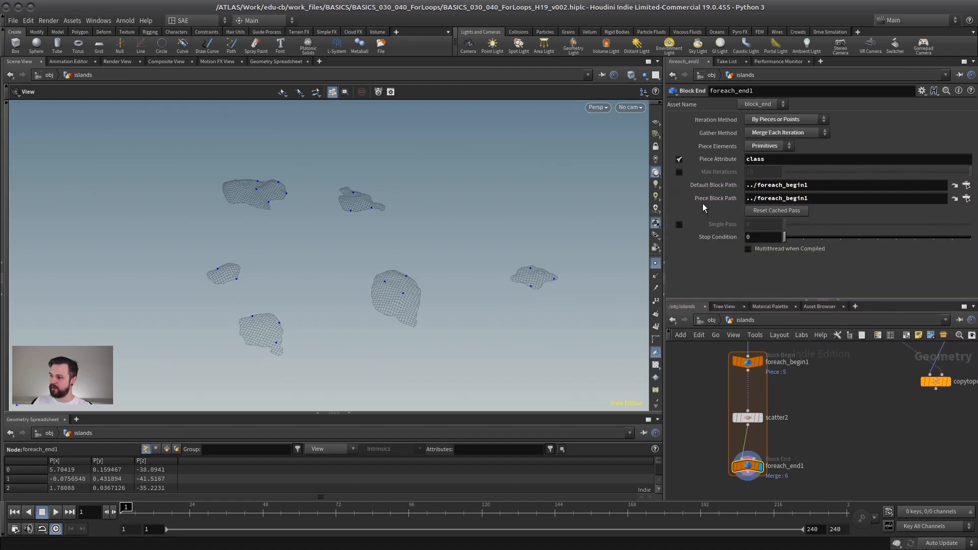
{"action": "left_click", "coordinate": [678, 224]}
{"action": "left_click_drag", "start_coordinate": [370, 301], "coordinate": [402, 299]}
{"action": "mouse_move", "coordinate": [402, 298]}
{"action": "right_mouse_down"}
{"action": "mouse_move", "coordinate": [417, 284]}
{"action": "mouse_move", "coordinate": [407, 293]}
{"action": "right_mouse_up"}
{"action": "mouse_move", "coordinate": [785, 224]}
{"action": "left_mouse_down"}
{"action": "mouse_move", "coordinate": [878, 227]}
{"action": "mouse_move", "coordinate": [767, 222]}
{"action": "left_mouse_up"}
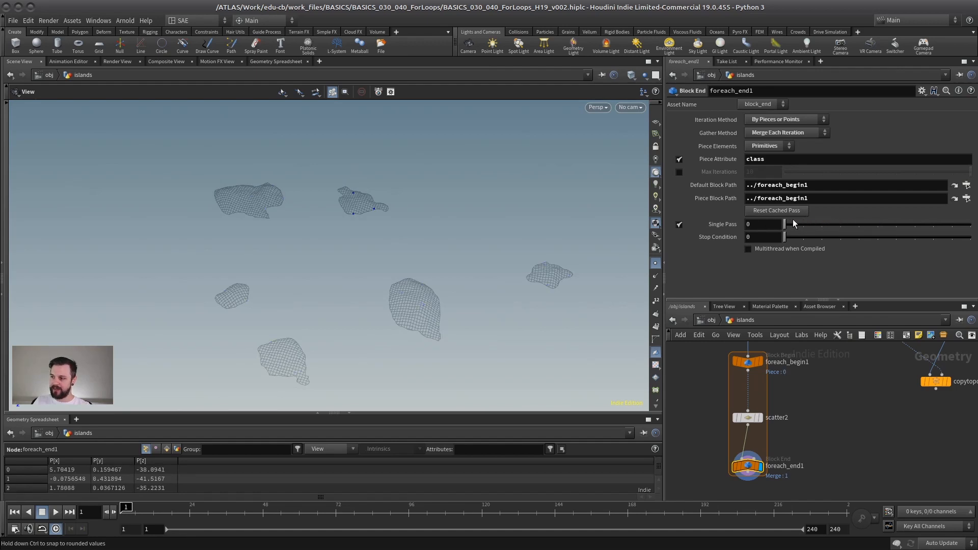
Step: Enable Force Total Count on scatter2 and set it to 5
{"action": "left_click", "coordinate": [748, 417]}
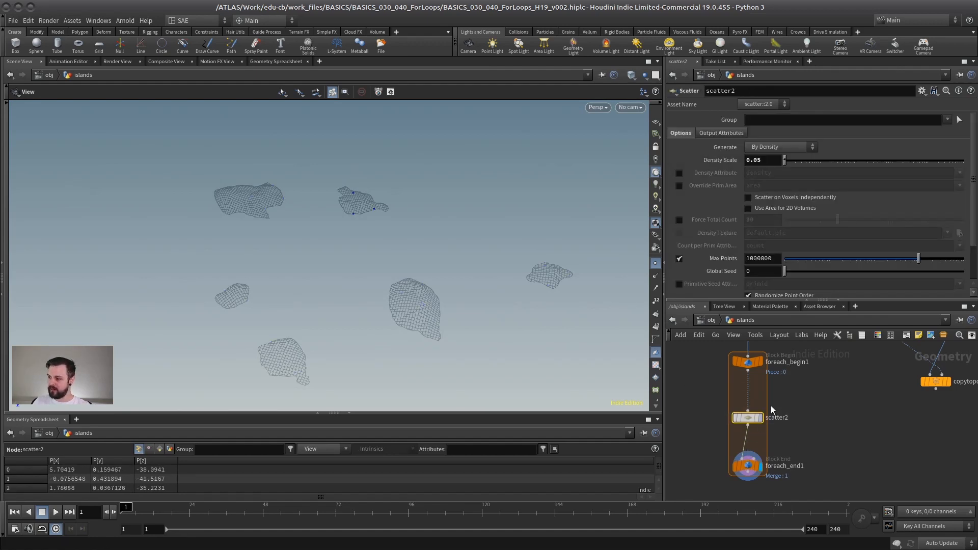
{"action": "left_click", "coordinate": [748, 465]}
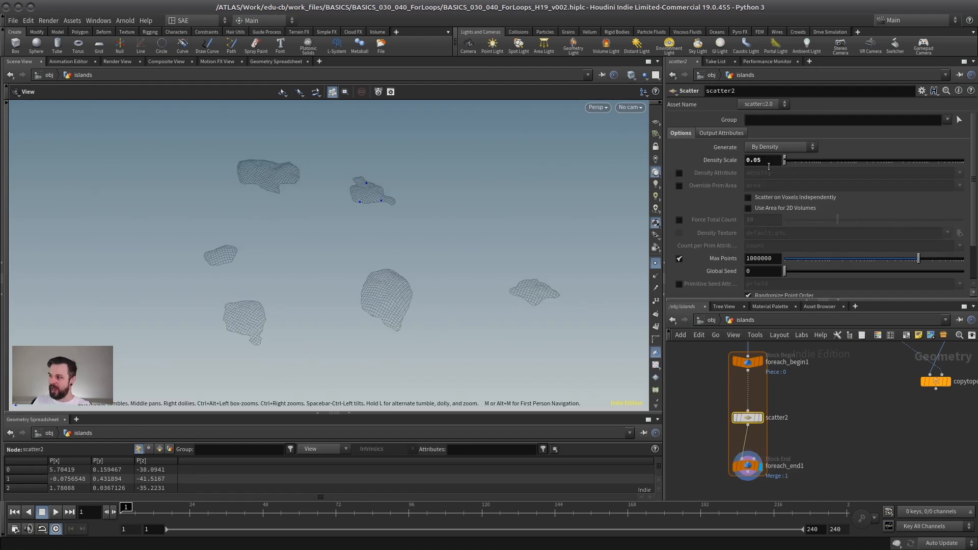
{"action": "left_click", "coordinate": [680, 220]}
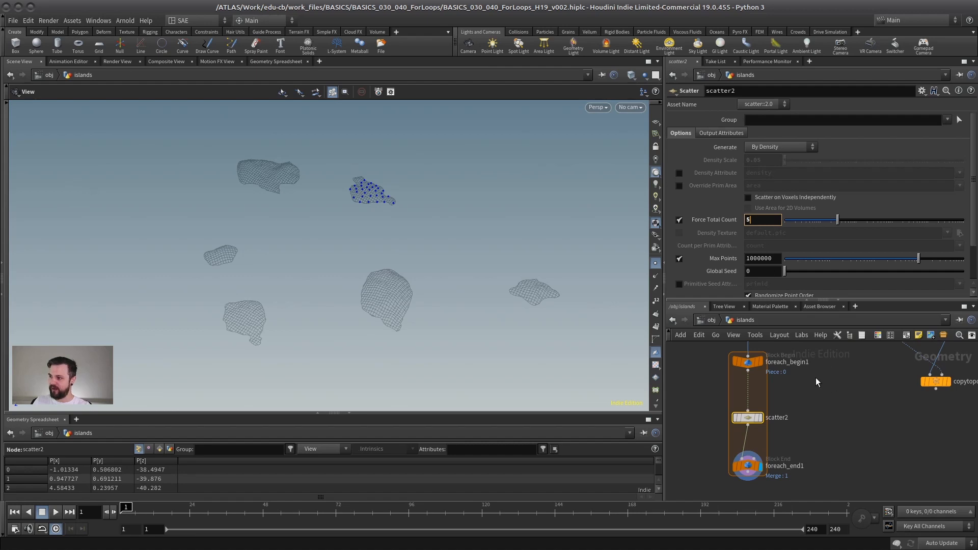
{"action": "key", "text": "Return"}
{"action": "left_click_drag", "start_coordinate": [383, 204], "coordinate": [421, 233]}
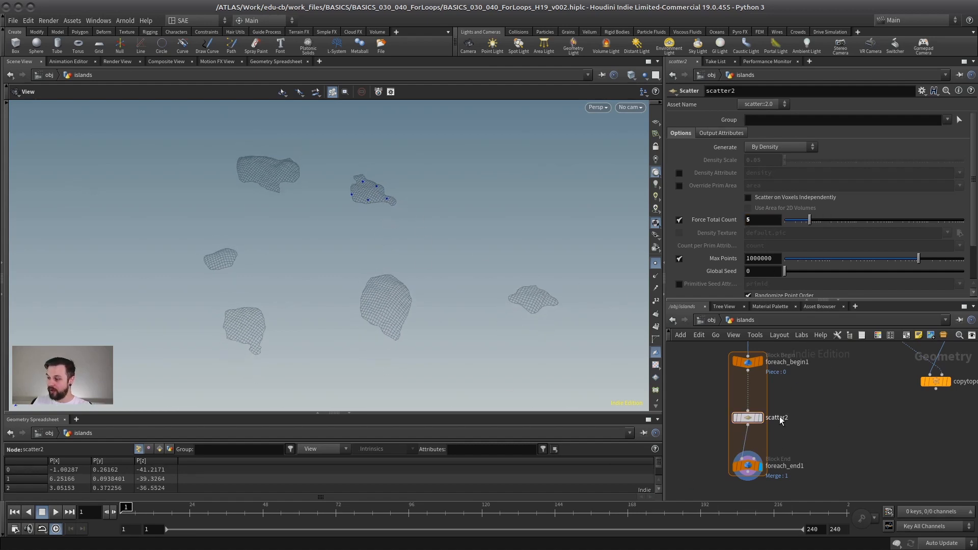
Step: Disable Single Pass on foreach_end1 and view the scattered points on all islands
{"action": "left_click", "coordinate": [747, 465]}
{"action": "left_click", "coordinate": [748, 418]}
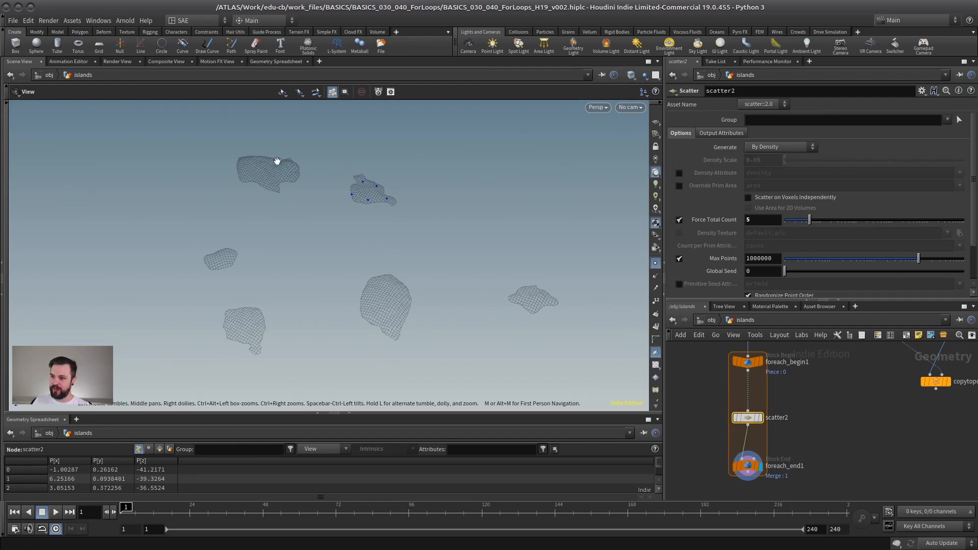
{"action": "left_click", "coordinate": [748, 465]}
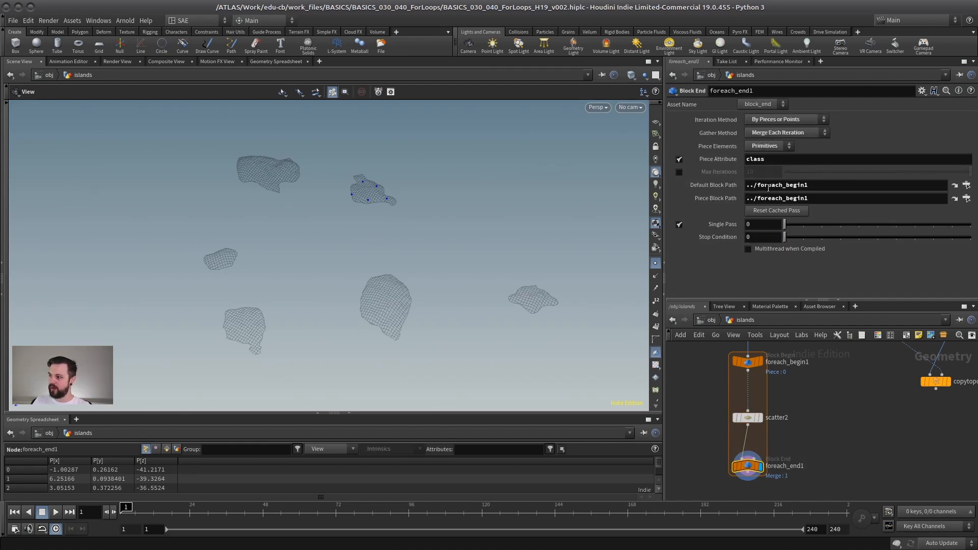
{"action": "left_click", "coordinate": [679, 225]}
{"action": "left_click_drag", "start_coordinate": [412, 288], "coordinate": [275, 161]}
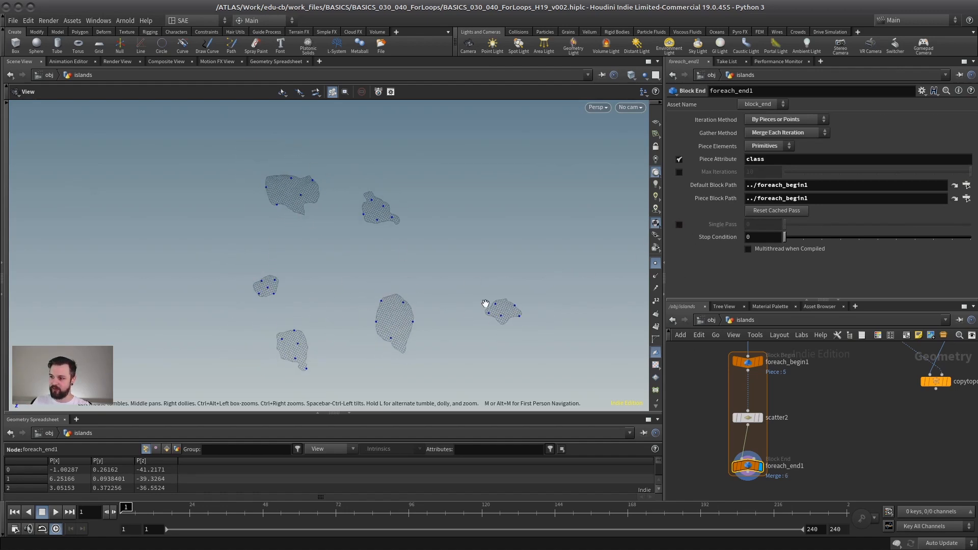
Step: Reposition copytopoints1 below the loop, feed foreach_end1's output in as its target points and display copytopoints1
{"action": "scroll", "coordinate": [821, 419], "scroll_direction": "down", "scroll_amount": 1}
{"action": "middle_click_drag", "start_coordinate": [835, 418], "coordinate": [760, 417]}
{"action": "left_click_drag", "start_coordinate": [849, 384], "coordinate": [850, 483]}
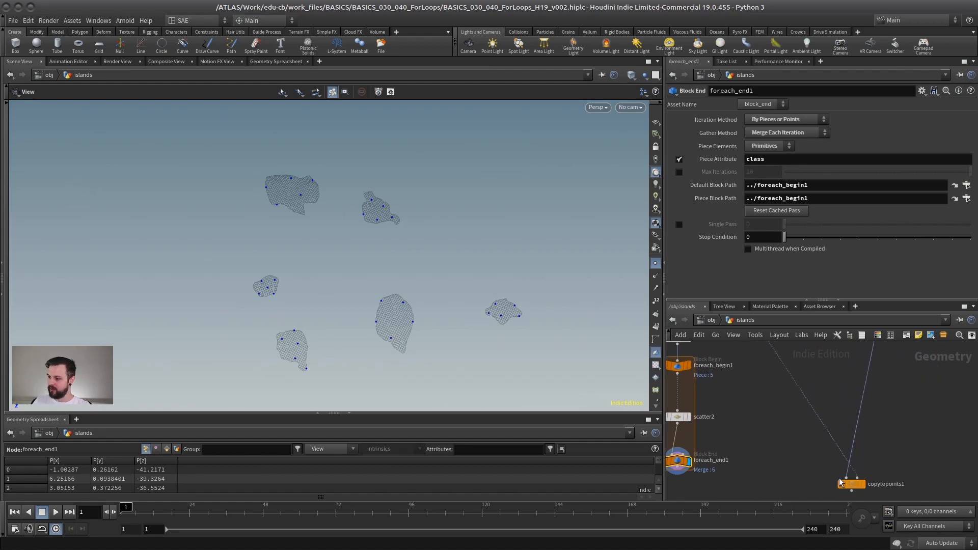
{"action": "middle_click_drag", "start_coordinate": [882, 447], "coordinate": [883, 433]}
{"action": "left_click_drag", "start_coordinate": [770, 448], "coordinate": [682, 453]}
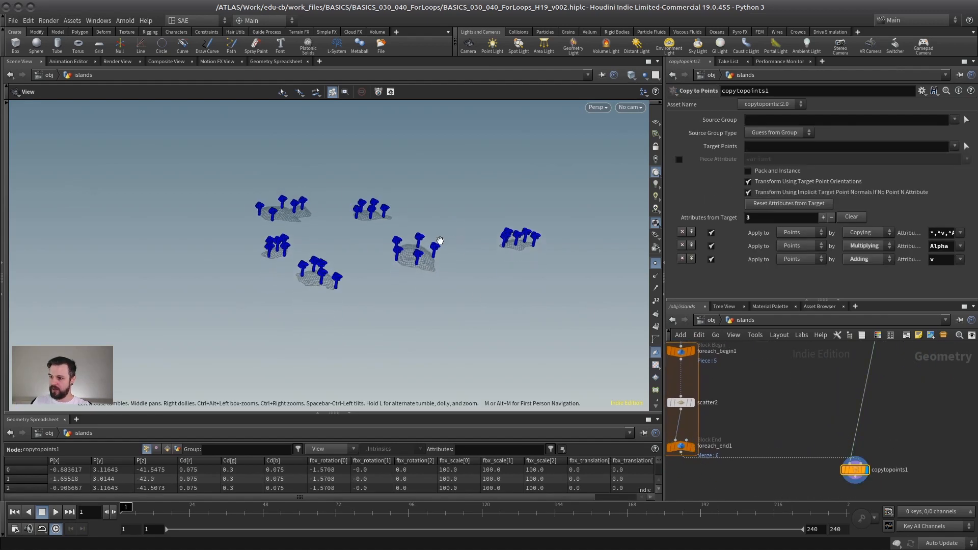
Step: Turn off the point markers and orbit around the islands to view the copied palm trees
{"action": "right_click_drag", "start_coordinate": [437, 241], "coordinate": [576, 239]}
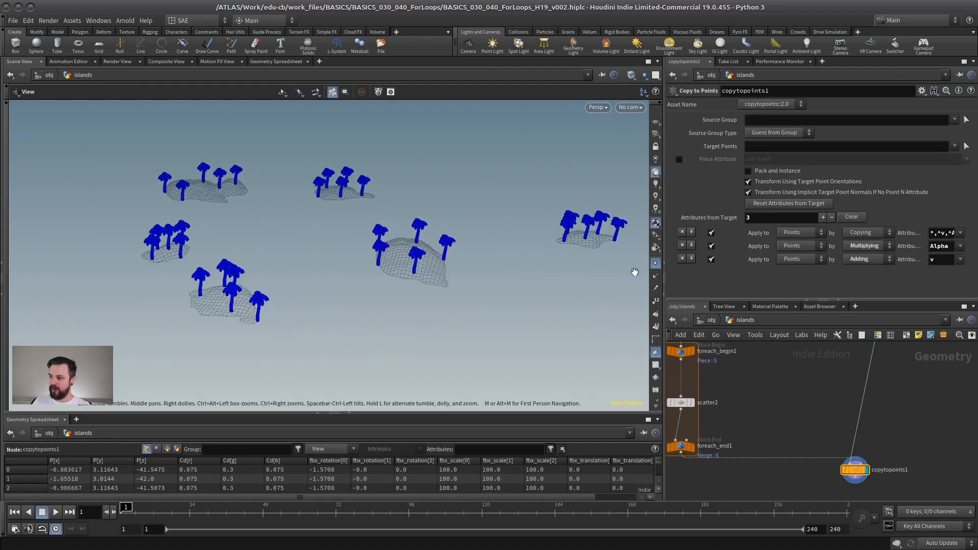
{"action": "left_click", "coordinate": [655, 265]}
{"action": "left_click_drag", "start_coordinate": [461, 275], "coordinate": [423, 252]}
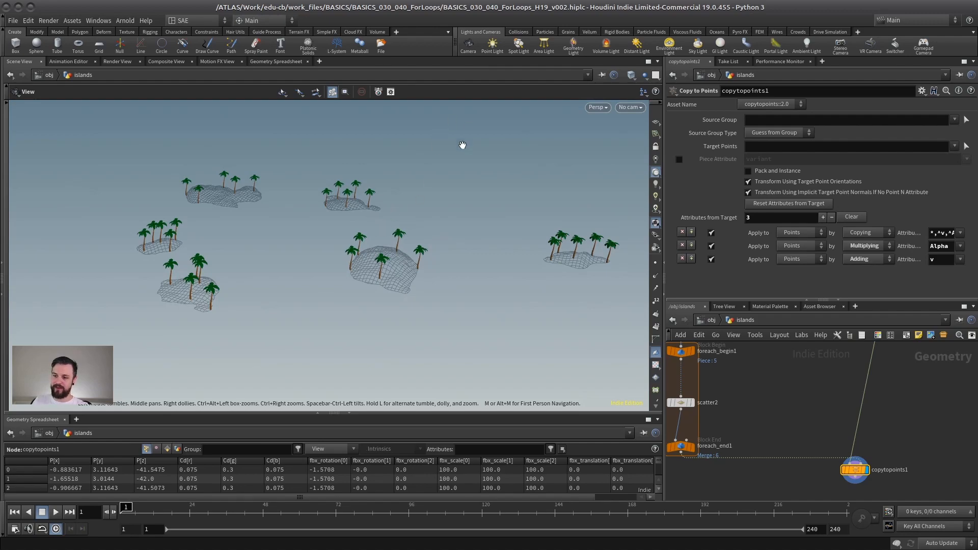
{"action": "left_click_drag", "start_coordinate": [397, 220], "coordinate": [432, 236]}
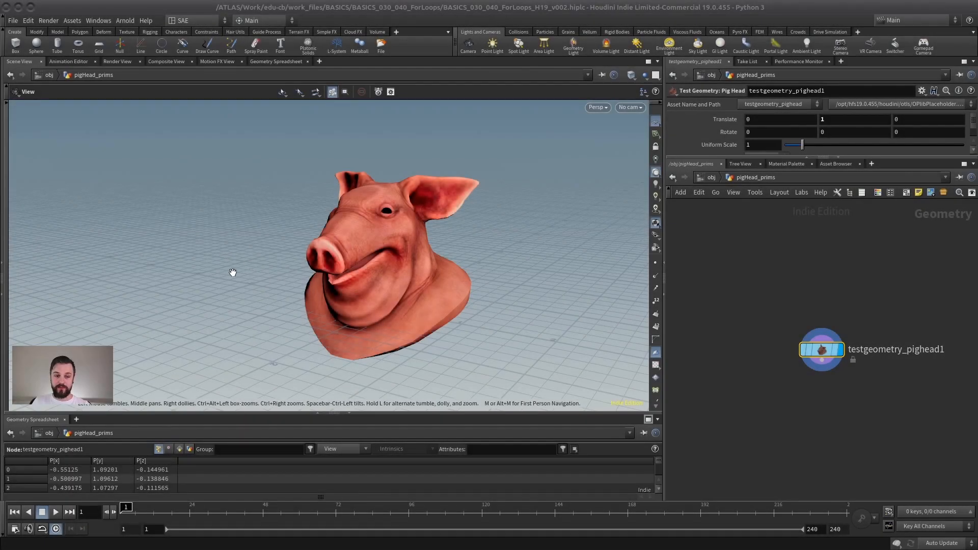
Step: Examine the pig head geometry from several angles, in both shaded and wireframe display
{"action": "left_click_drag", "start_coordinate": [231, 273], "coordinate": [316, 253]}
{"action": "left_click_drag", "start_coordinate": [818, 343], "coordinate": [808, 265]}
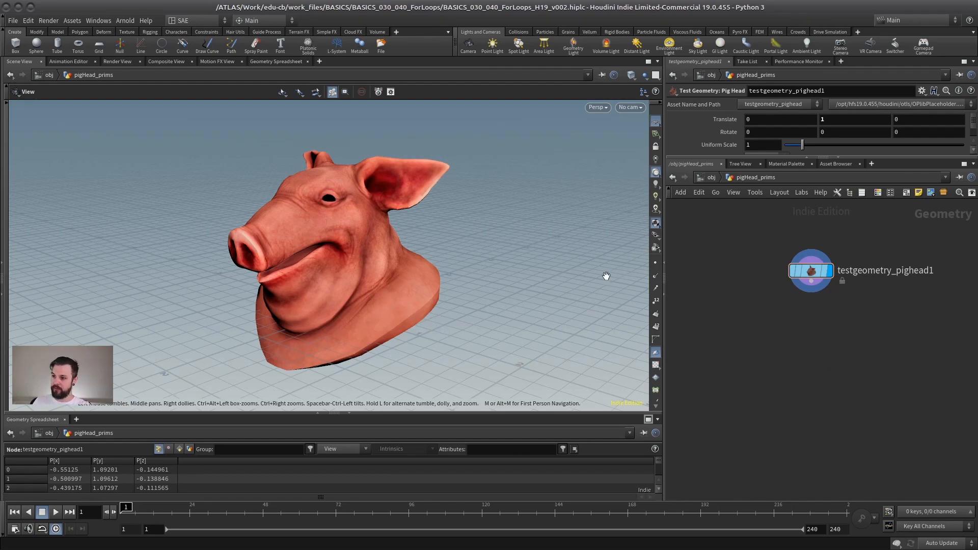
{"action": "mouse_move", "coordinate": [352, 246]}
{"action": "left_mouse_down"}
{"action": "mouse_move", "coordinate": [319, 260]}
{"action": "mouse_move", "coordinate": [356, 253]}
{"action": "left_mouse_up"}
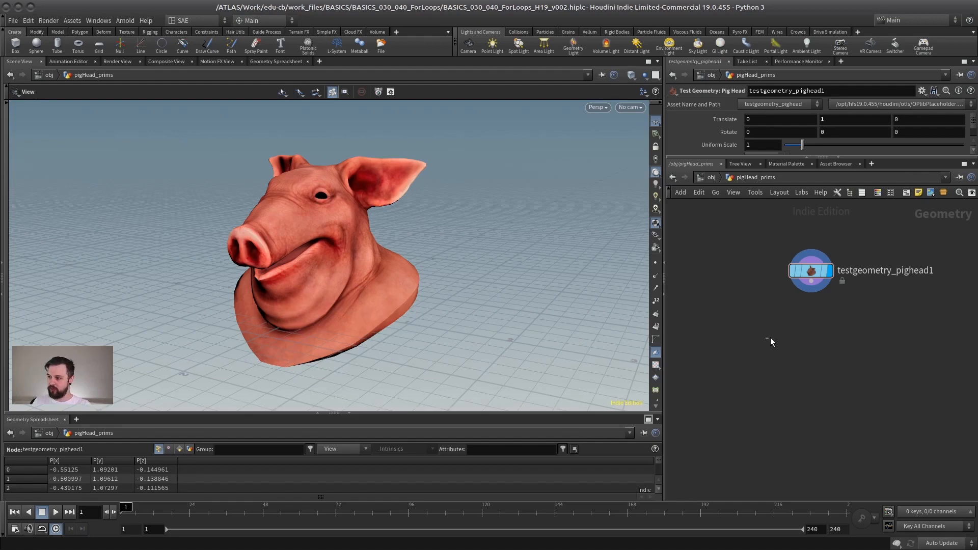
{"action": "scroll", "coordinate": [739, 345], "scroll_direction": "up", "scroll_amount": 2}
{"action": "scroll", "coordinate": [331, 276], "scroll_direction": "up", "scroll_amount": 1}
{"action": "key", "text": "w"}
{"action": "scroll", "coordinate": [378, 279], "scroll_direction": "up", "scroll_amount": 3}
{"action": "left_click_drag", "start_coordinate": [378, 279], "coordinate": [369, 261]}
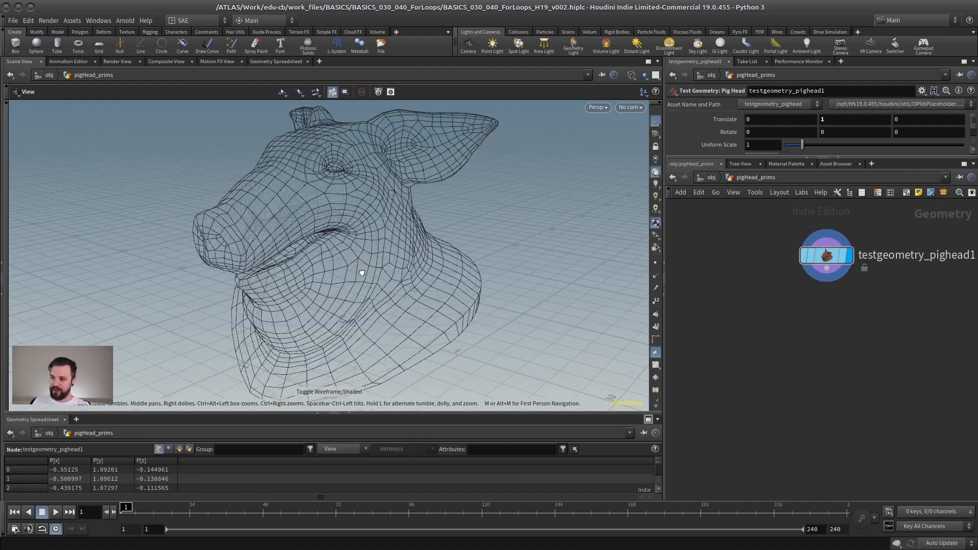
{"action": "key", "text": "w"}
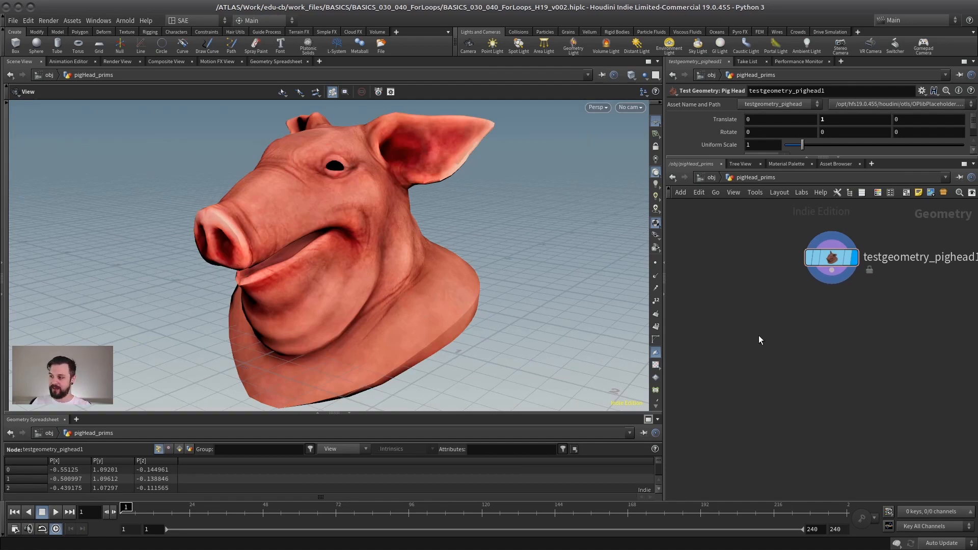
Step: Add an Exploded View node after testgeometry_pighead1, display it and set its Uniform Scale to 0.51
{"action": "key", "text": "Tab"}
{"action": "type", "text": "explode"}
{"action": "key", "text": "Return"}
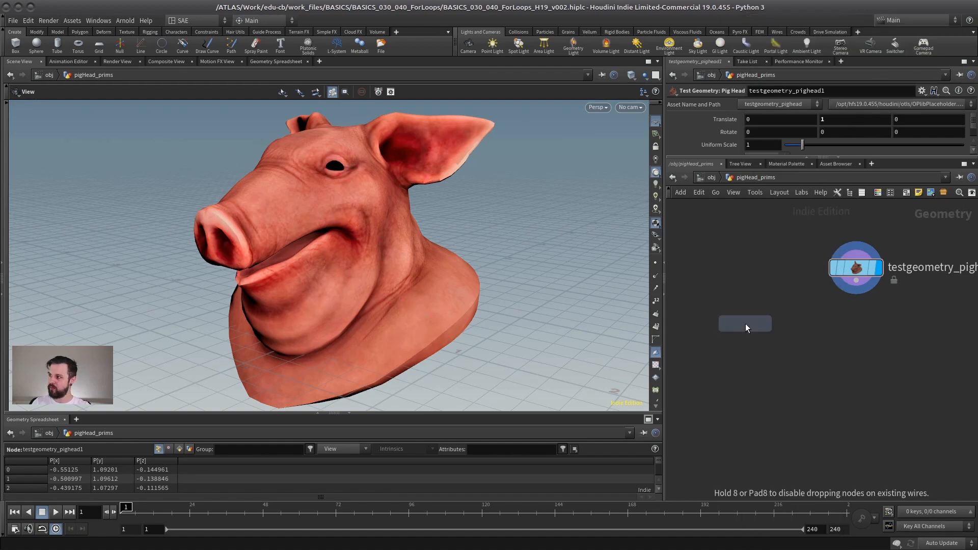
{"action": "left_click", "coordinate": [760, 340]}
{"action": "left_click", "coordinate": [759, 332]}
{"action": "left_click", "coordinate": [856, 280]}
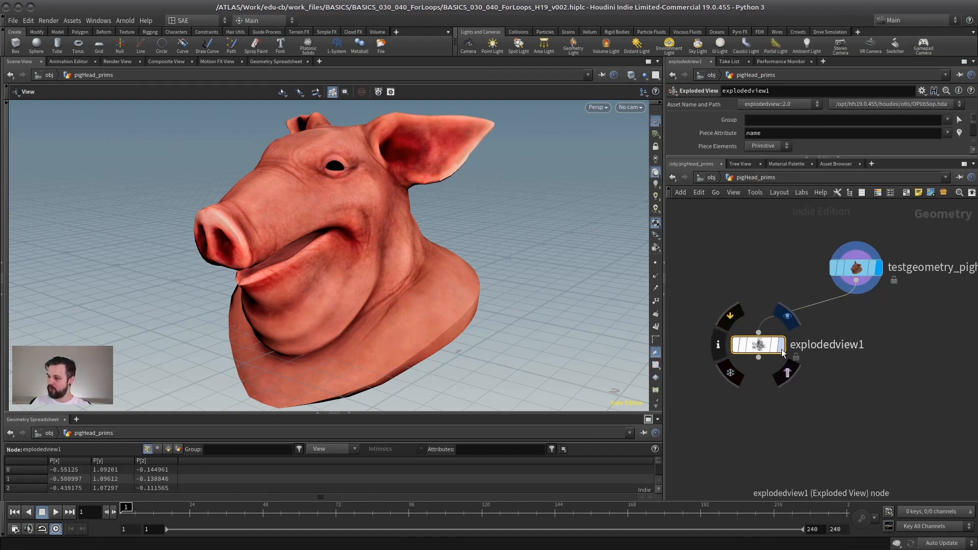
{"action": "left_click", "coordinate": [781, 345]}
{"action": "left_click_drag", "start_coordinate": [761, 157], "coordinate": [761, 265]}
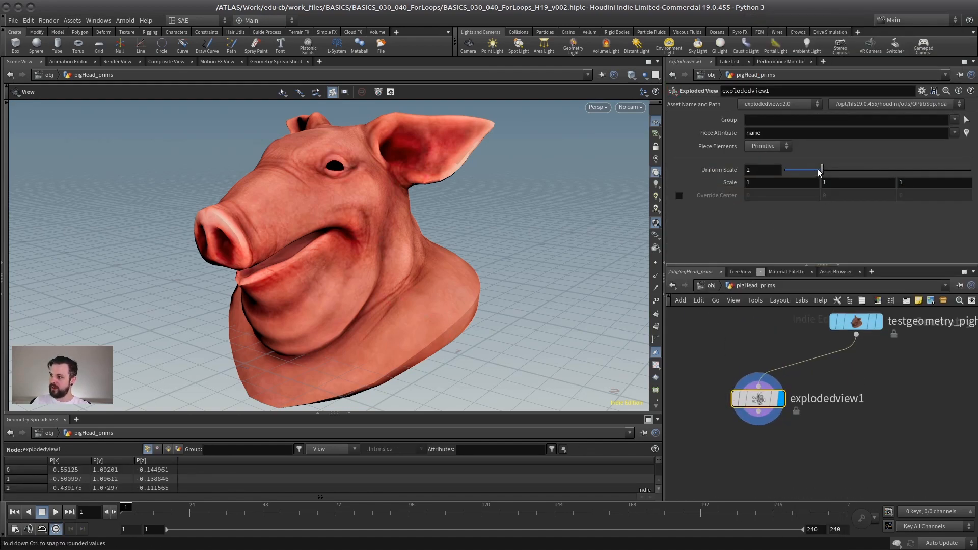
{"action": "mouse_move", "coordinate": [796, 170]}
{"action": "left_mouse_down"}
{"action": "mouse_move", "coordinate": [869, 168]}
{"action": "mouse_move", "coordinate": [789, 169]}
{"action": "left_mouse_up"}
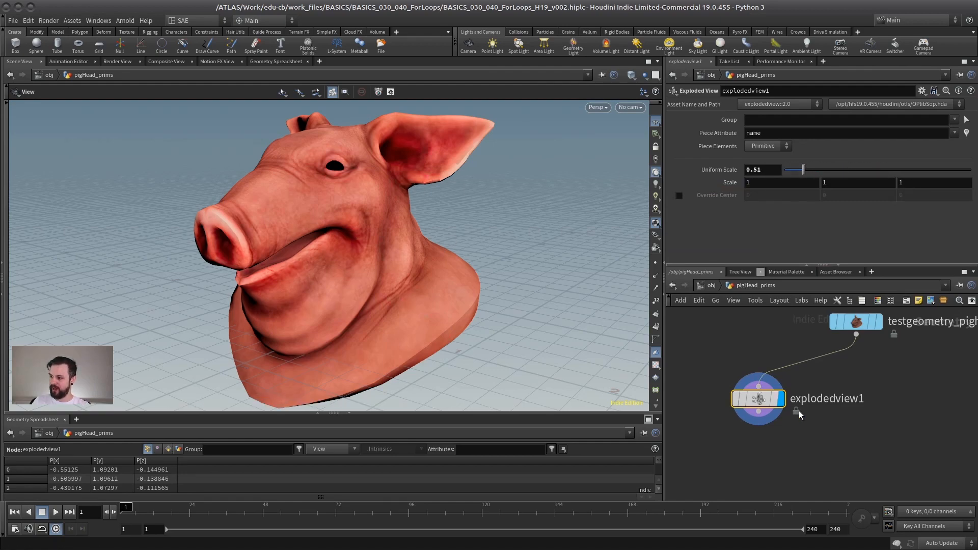
Step: Make room above explodedview1, insert a Facet node between it and testgeometry_pighead1, and display the Facet node
{"action": "left_click_drag", "start_coordinate": [759, 399], "coordinate": [760, 471]}
{"action": "left_click_drag", "start_coordinate": [372, 179], "coordinate": [363, 203]}
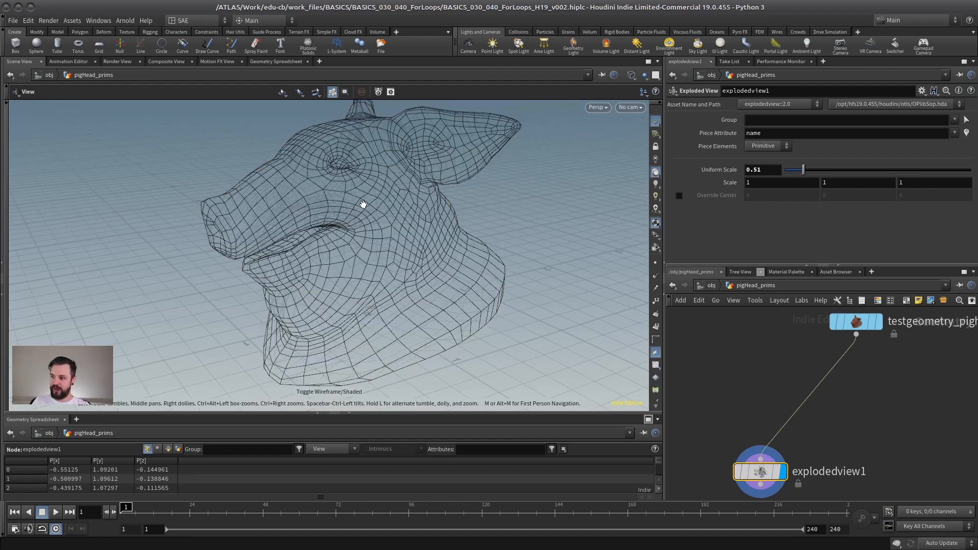
{"action": "key", "text": "Tab"}
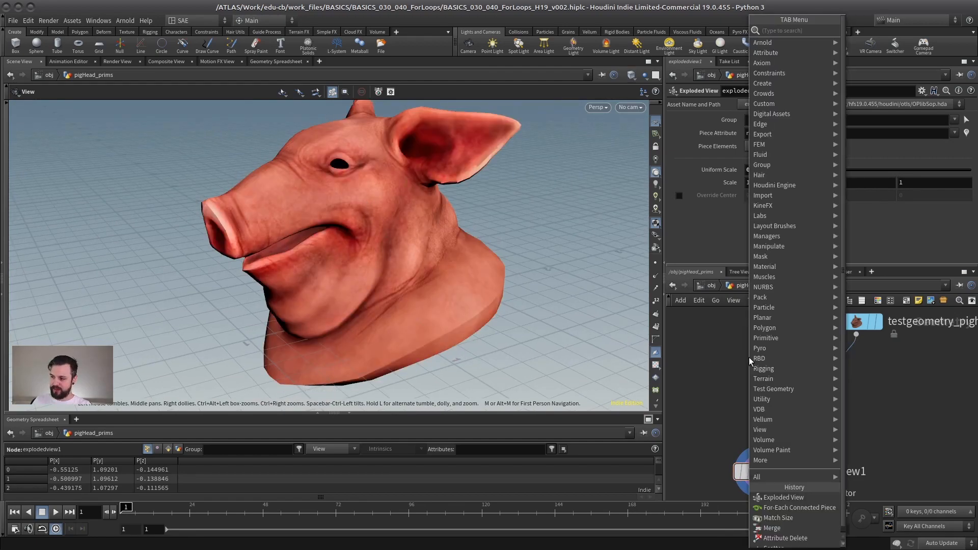
{"action": "type", "text": "fac"}
{"action": "key", "text": "Return"}
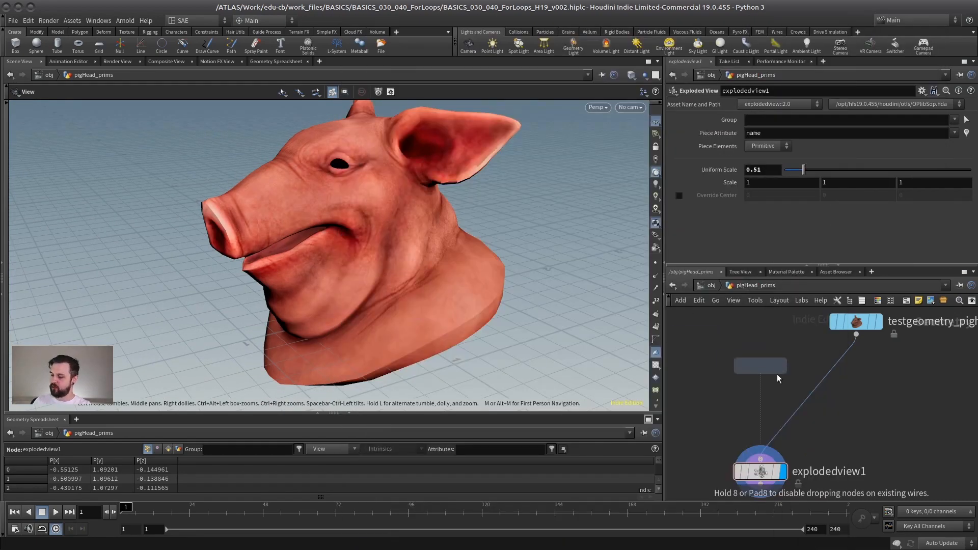
{"action": "left_click", "coordinate": [764, 362]}
{"action": "left_click", "coordinate": [785, 375]}
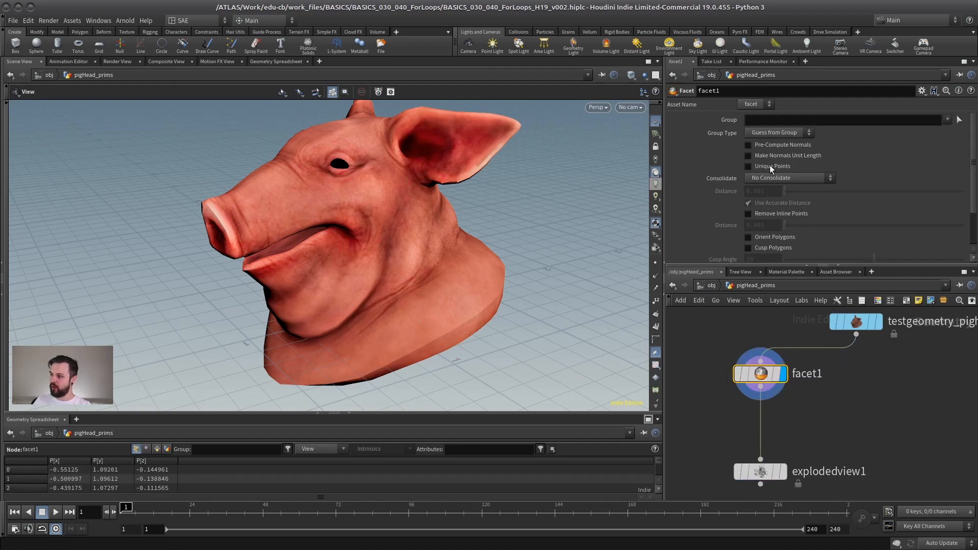
Step: Enable Unique Points on facet1 and inspect the pig head's polygons in wireframe
{"action": "left_click", "coordinate": [748, 166]}
{"action": "left_click_drag", "start_coordinate": [404, 262], "coordinate": [387, 277]}
{"action": "key", "text": "shift+w"}
{"action": "right_click_drag", "start_coordinate": [387, 277], "coordinate": [461, 263]}
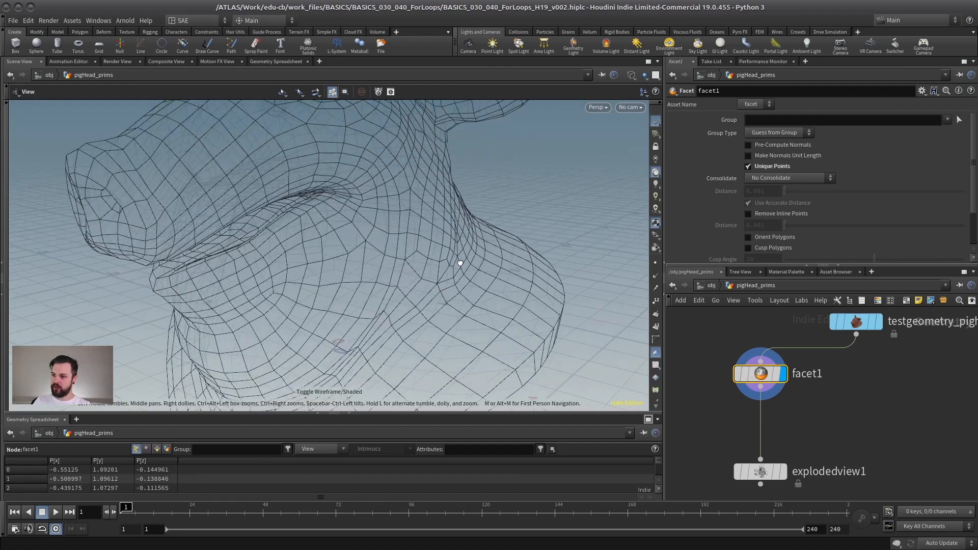
{"action": "left_click_drag", "start_coordinate": [461, 264], "coordinate": [433, 249]}
{"action": "key", "text": "shift+w"}
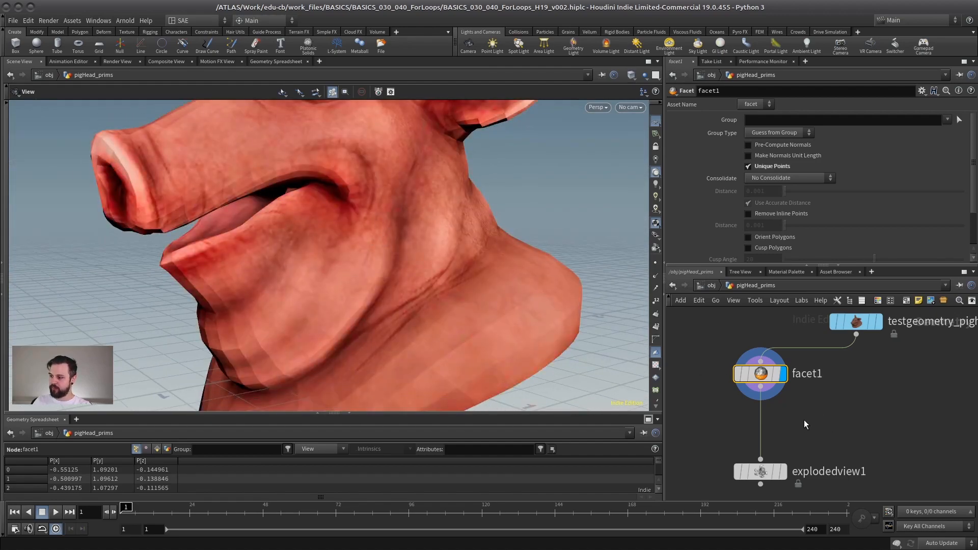
Step: Display explodedview1 and view the pig head exploded into separate polygons
{"action": "middle_click_drag", "start_coordinate": [789, 474], "coordinate": [804, 436]}
{"action": "left_click", "coordinate": [797, 434]}
{"action": "left_click", "coordinate": [769, 434]}
{"action": "key", "text": "h"}
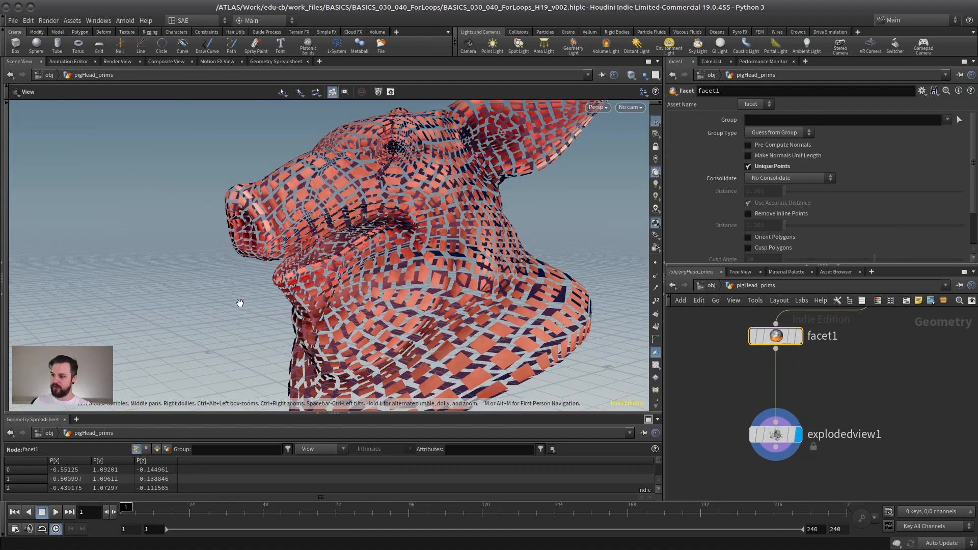
Step: Delete the explodedview1 node and enlarge the network pane around testgeometry_pighead1 and facet1
{"action": "left_click_drag", "start_coordinate": [803, 170], "coordinate": [780, 170]}
{"action": "key", "text": "Delete"}
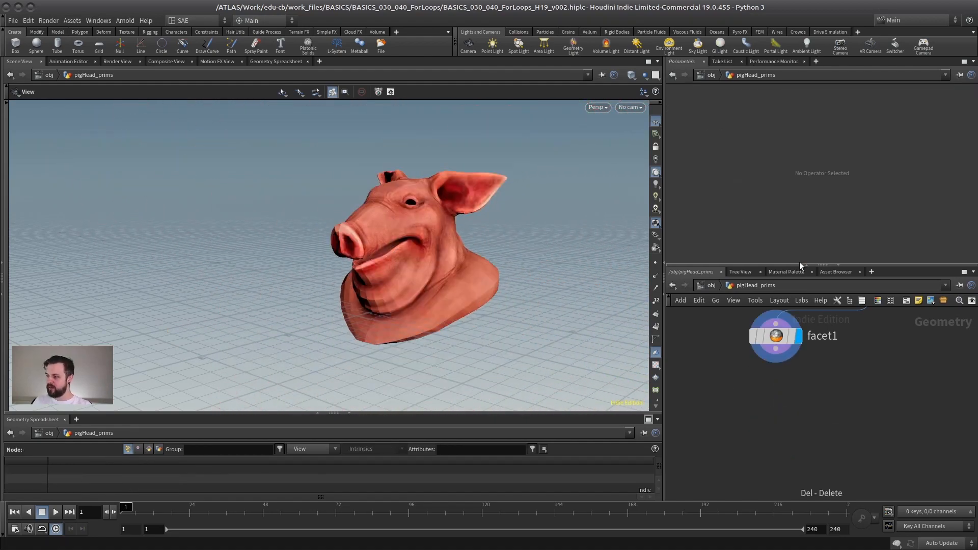
{"action": "left_click_drag", "start_coordinate": [800, 265], "coordinate": [799, 157]}
{"action": "middle_click_drag", "start_coordinate": [801, 291], "coordinate": [714, 341]}
{"action": "left_click_drag", "start_coordinate": [686, 334], "coordinate": [781, 365]}
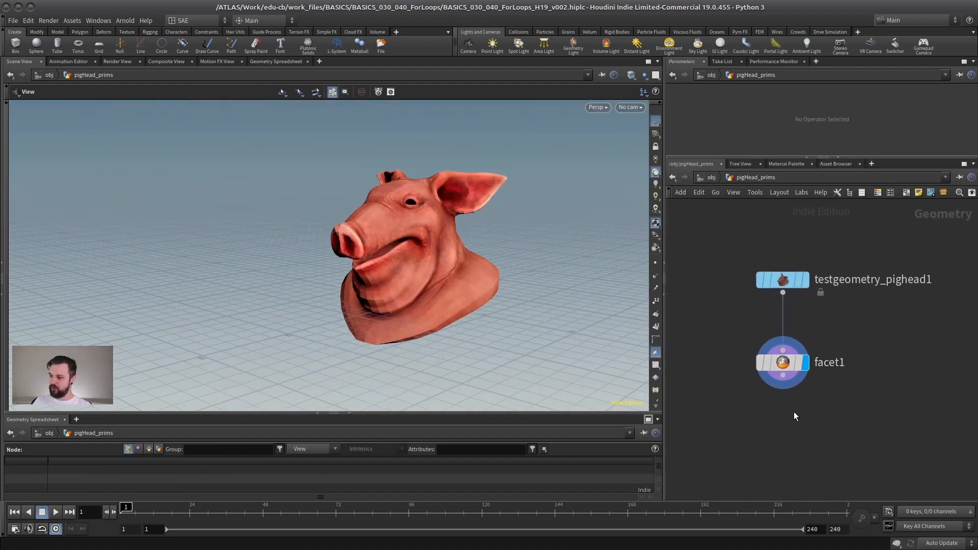
Step: Add a Transform node, connect it after facet1 and display it
{"action": "key", "text": "Tab"}
{"action": "left_click", "coordinate": [622, 64]}
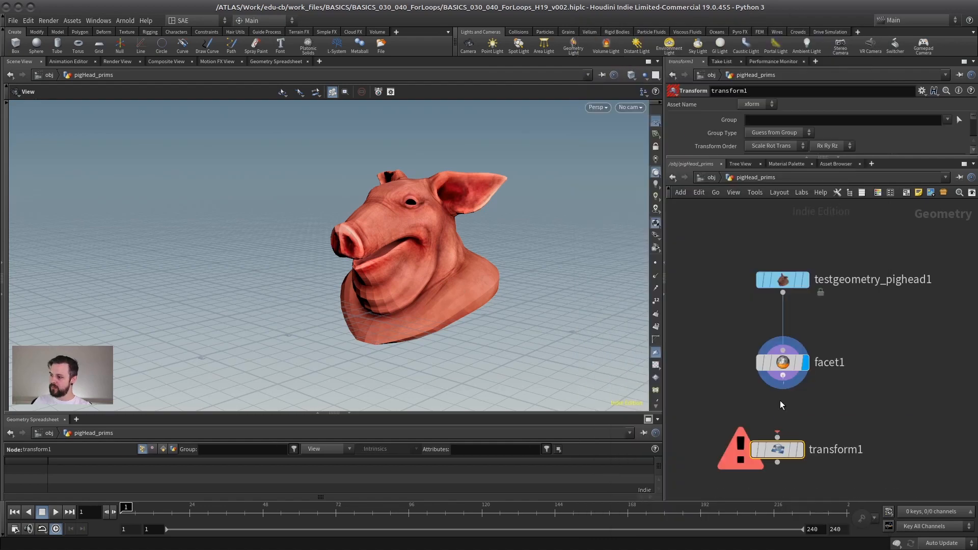
{"action": "left_click", "coordinate": [803, 449]}
{"action": "left_click_drag", "start_coordinate": [443, 193], "coordinate": [433, 245]}
Step: Pick primitives 504 and 2266 on the pig's cheek as the Group of transform1
{"action": "left_click", "coordinate": [958, 121]}
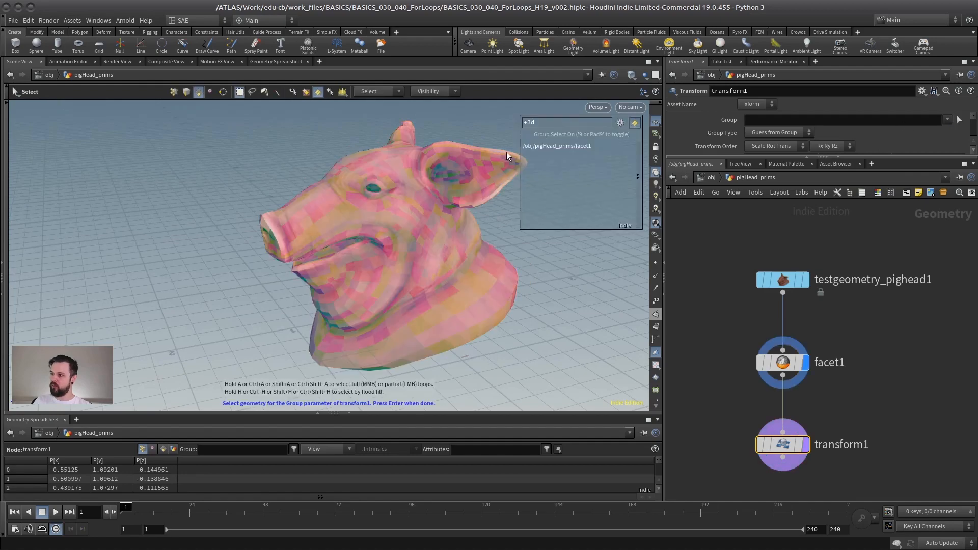
{"action": "key", "text": "space"}
{"action": "left_click_drag", "start_coordinate": [422, 212], "coordinate": [477, 182]}
{"action": "left_click", "coordinate": [413, 224]}
{"action": "left_click", "coordinate": [428, 219], "text": "shift"}
{"action": "key", "text": "Return"}
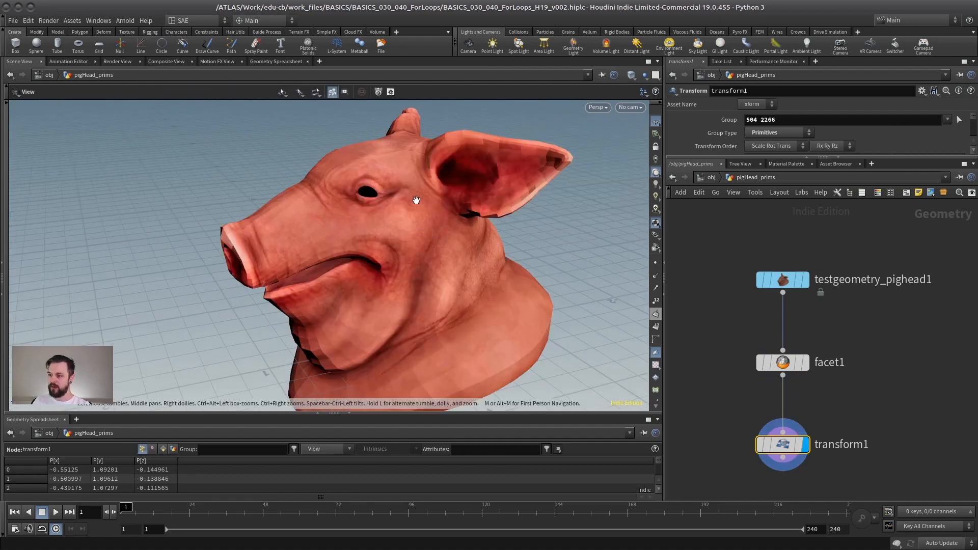
Step: Set transform1's Uniform Scale to 0.8 and inspect the effect on the two grouped polygons
{"action": "left_click_drag", "start_coordinate": [824, 159], "coordinate": [807, 210]}
{"action": "left_click_drag", "start_coordinate": [270, 326], "coordinate": [327, 338]}
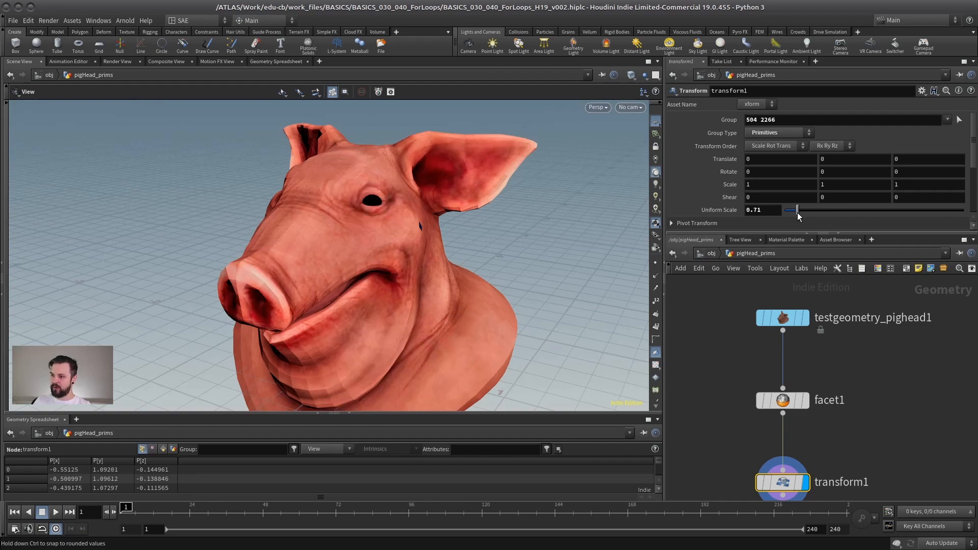
{"action": "mouse_move", "coordinate": [797, 213]}
{"action": "left_mouse_down"}
{"action": "mouse_move", "coordinate": [812, 212]}
{"action": "mouse_move", "coordinate": [799, 213]}
{"action": "left_mouse_up"}
{"action": "scroll", "coordinate": [475, 251], "scroll_direction": "down", "scroll_amount": 3}
{"action": "left_click_drag", "start_coordinate": [475, 251], "coordinate": [443, 239]}
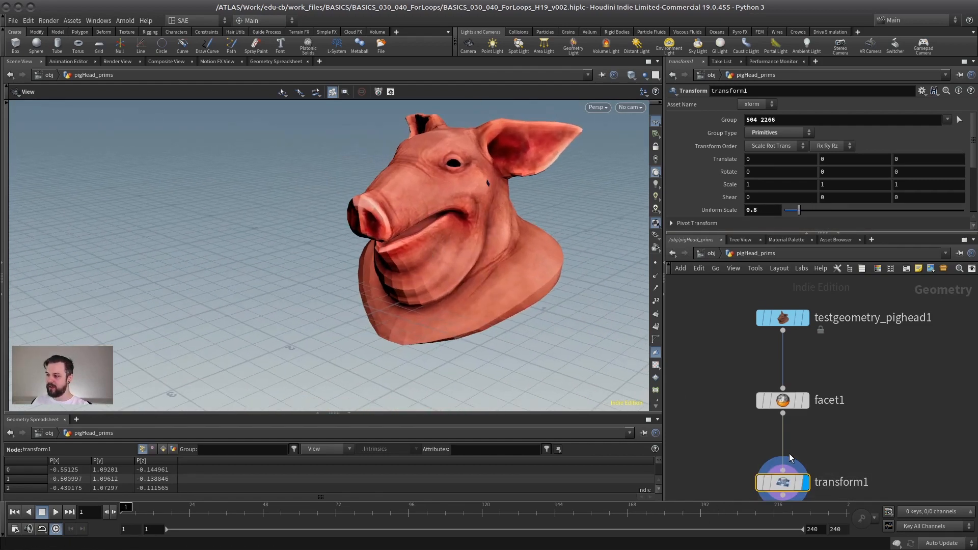
Step: Delete transform1 and move facet1 closer to testgeometry_pighead1
{"action": "key", "text": "Delete"}
{"action": "left_click_drag", "start_coordinate": [783, 400], "coordinate": [783, 364]}
{"action": "scroll", "coordinate": [789, 395], "scroll_direction": "down", "scroll_amount": 3}
{"action": "mouse_move", "coordinate": [790, 401]}
{"action": "middle_mouse_down"}
{"action": "mouse_move", "coordinate": [799, 406]}
{"action": "mouse_move", "coordinate": [808, 394]}
{"action": "middle_mouse_up"}
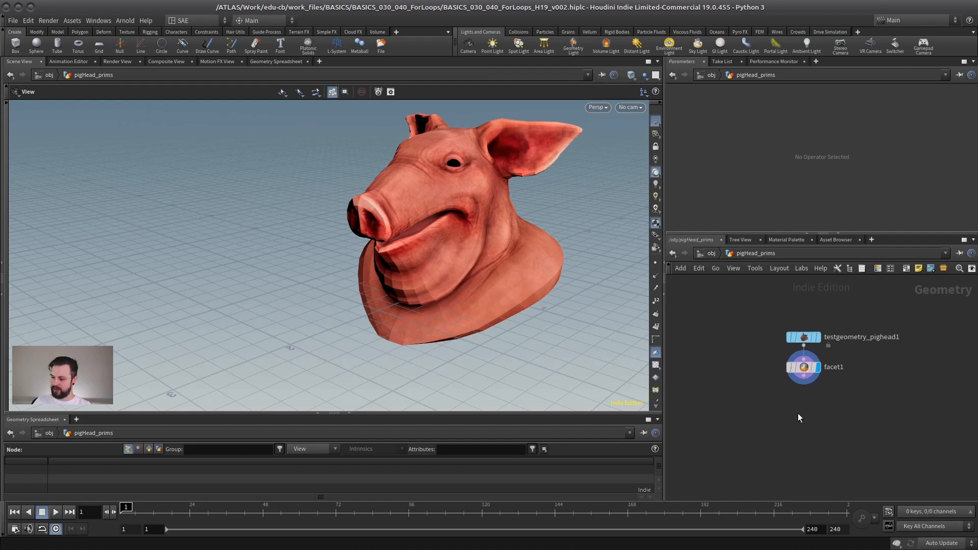
Step: Add a For-Each Primitive block below facet1 and connect facet1 to foreach_begin1
{"action": "key", "text": "Tab"}
{"action": "type", "text": "for"}
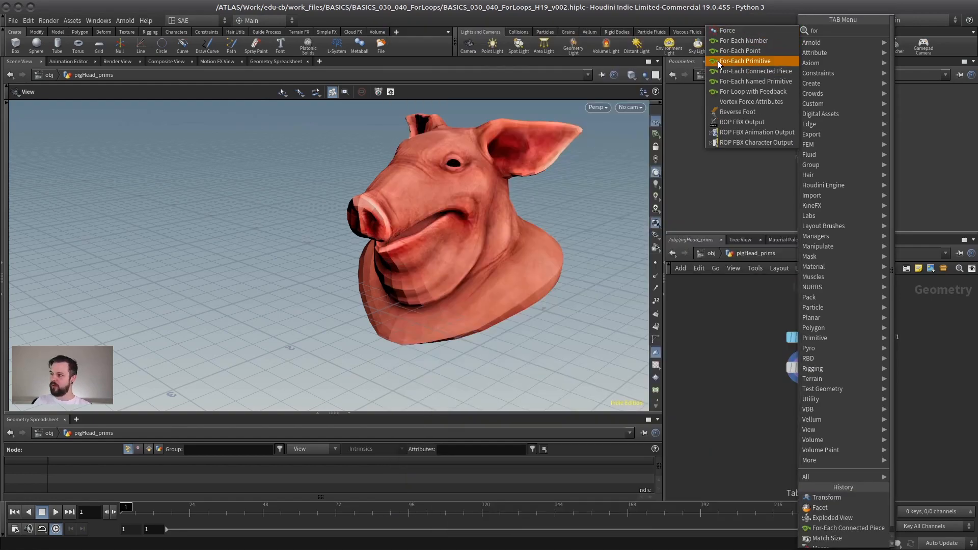
{"action": "left_click", "coordinate": [755, 61]}
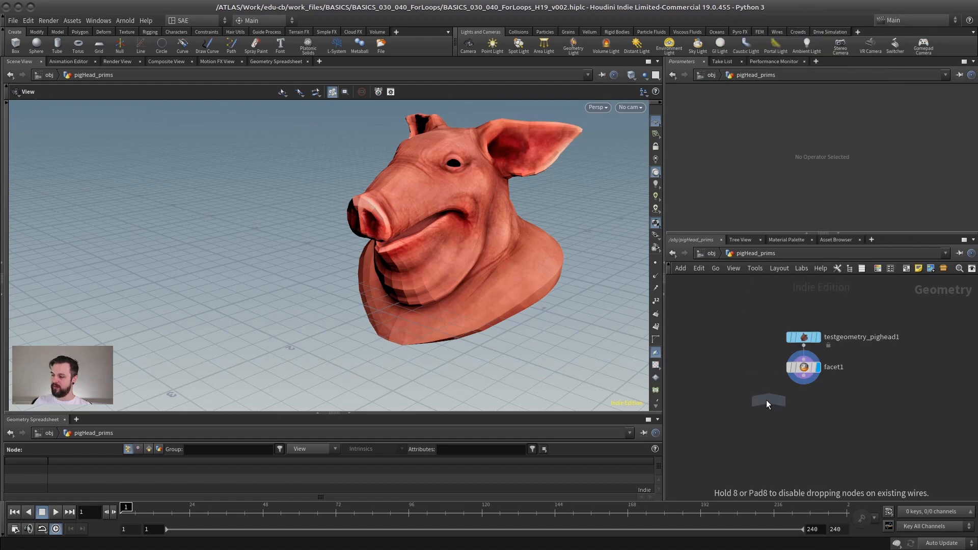
{"action": "left_click", "coordinate": [766, 400]}
{"action": "scroll", "coordinate": [785, 380], "scroll_direction": "up", "scroll_amount": 2}
{"action": "left_click_drag", "start_coordinate": [774, 406], "coordinate": [775, 385]}
{"action": "left_click", "coordinate": [780, 326]}
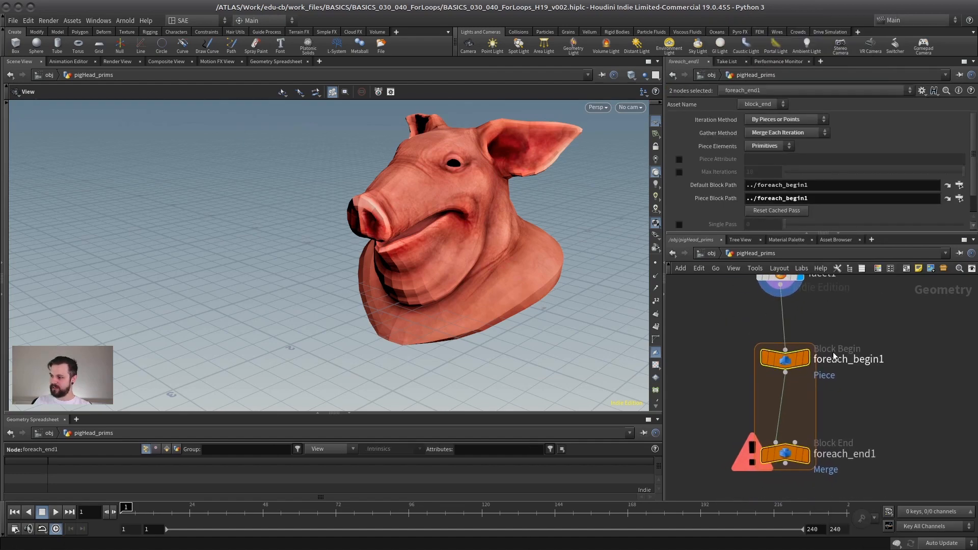
Step: Align foreach_begin1 and foreach_end1 beneath facet1, leaving room between the two block nodes
{"action": "left_click", "coordinate": [856, 396]}
{"action": "right_click_drag", "start_coordinate": [467, 192], "coordinate": [179, 280]}
{"action": "left_click_drag", "start_coordinate": [179, 280], "coordinate": [380, 287]}
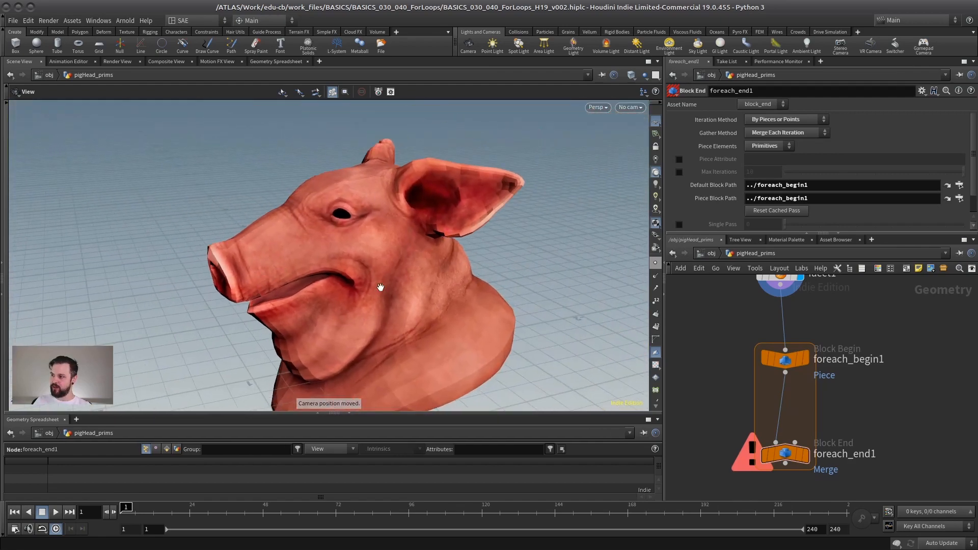
{"action": "middle_click_drag", "start_coordinate": [380, 287], "coordinate": [388, 271]}
{"action": "left_click_drag", "start_coordinate": [861, 419], "coordinate": [743, 485]}
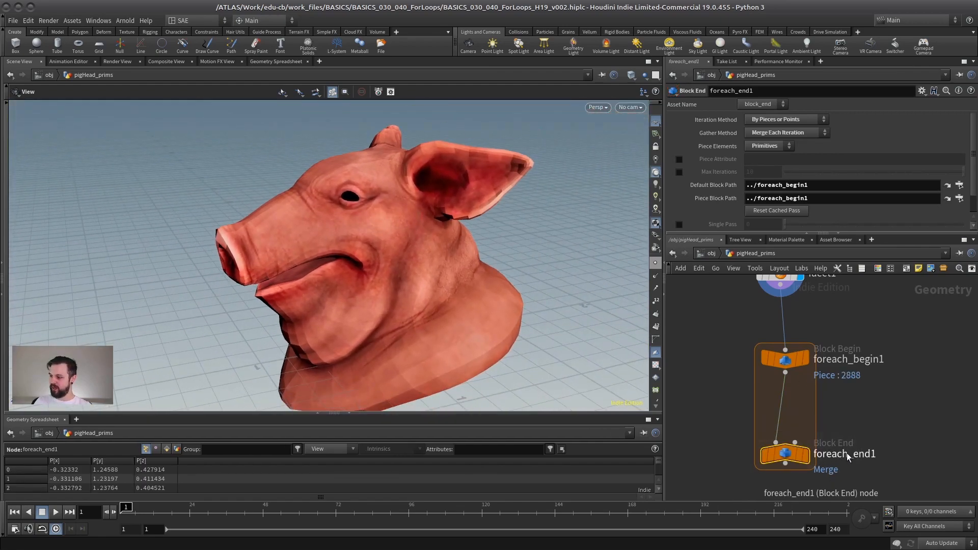
{"action": "left_click_drag", "start_coordinate": [845, 456], "coordinate": [844, 462]}
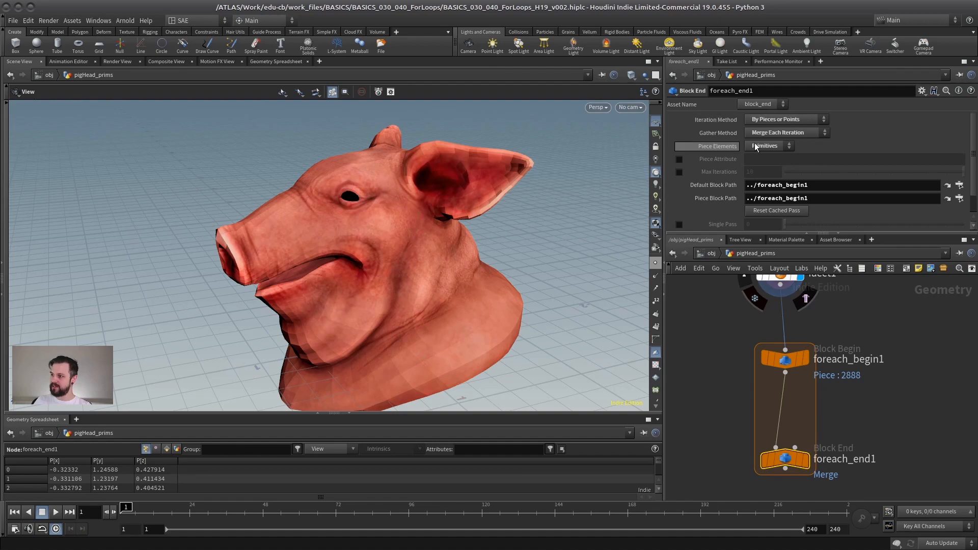
{"action": "scroll", "coordinate": [883, 377], "scroll_direction": "down", "scroll_amount": 2}
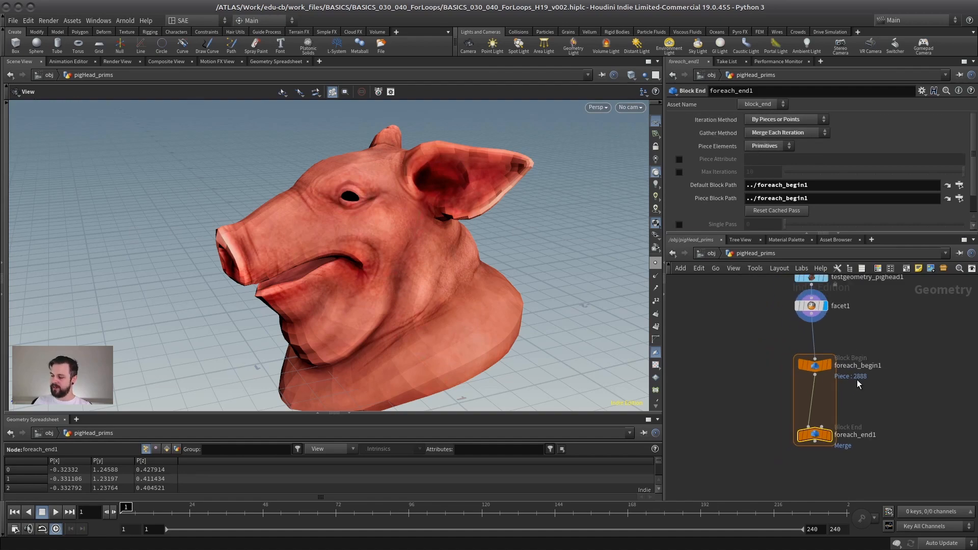
{"action": "left_click_drag", "start_coordinate": [882, 334], "coordinate": [796, 375]}
{"action": "left_click_drag", "start_coordinate": [816, 365], "coordinate": [813, 366]}
{"action": "left_click_drag", "start_coordinate": [812, 432], "coordinate": [809, 441]}
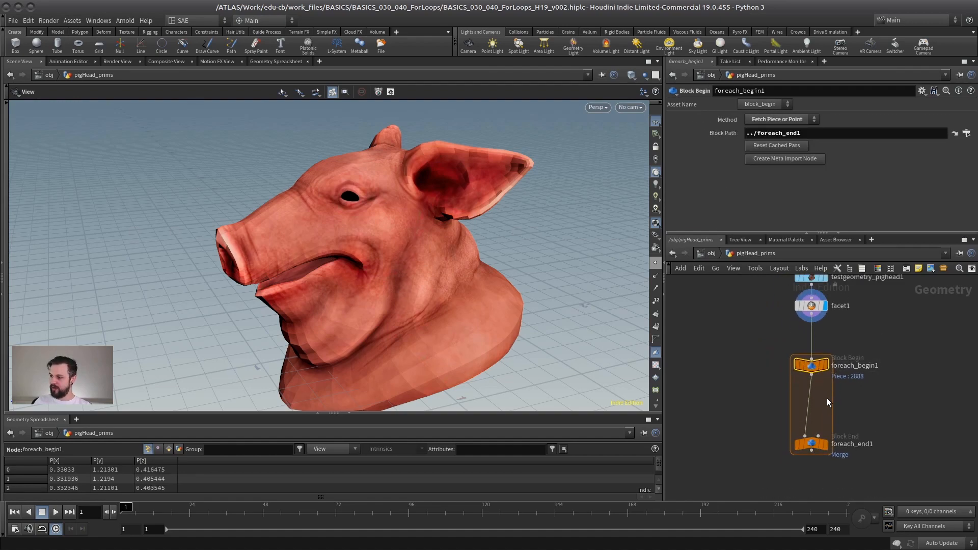
Step: Insert a Transform node between foreach_begin1 and foreach_end1
{"action": "key", "text": "Tab"}
{"action": "mouse_move", "coordinate": [823, 399]}
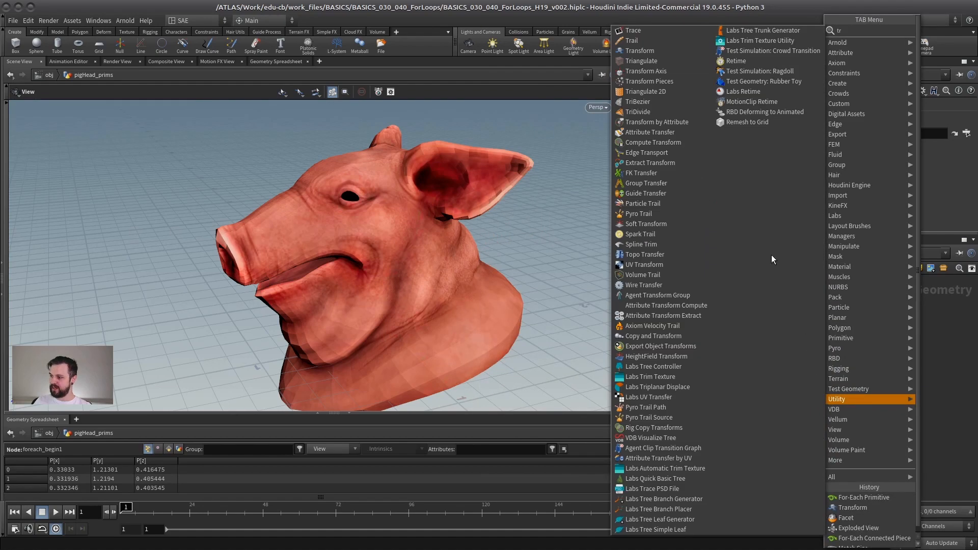
{"action": "left_click", "coordinate": [646, 59]}
{"action": "key", "text": "Tab"}
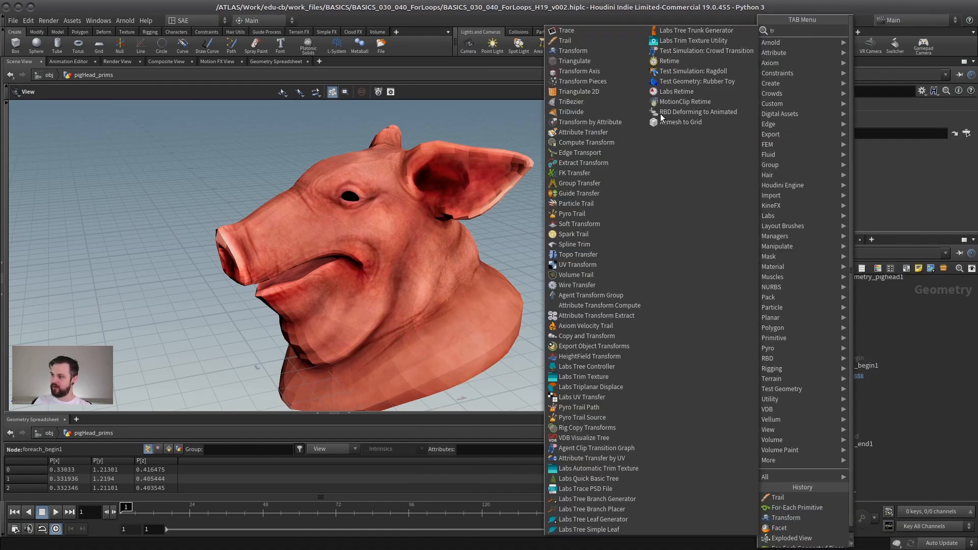
{"action": "left_click", "coordinate": [581, 55]}
{"action": "left_click", "coordinate": [848, 419]}
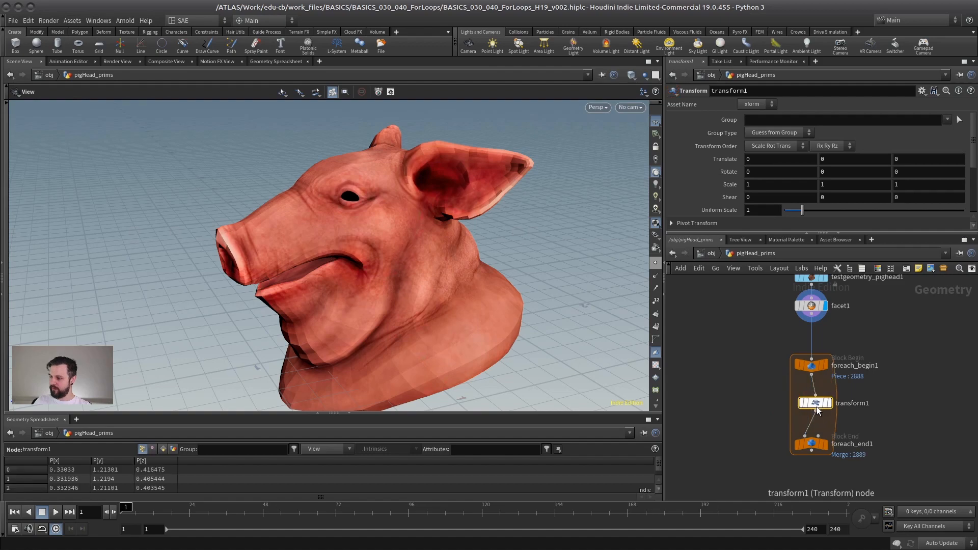
Step: Display foreach_end1 and reduce transform1's Uniform Scale to 0.3
{"action": "mouse_move", "coordinate": [802, 211]}
{"action": "left_mouse_down"}
{"action": "mouse_move", "coordinate": [792, 215]}
{"action": "mouse_move", "coordinate": [810, 209]}
{"action": "mouse_move", "coordinate": [797, 210]}
{"action": "left_mouse_up"}
{"action": "left_click", "coordinate": [825, 444]}
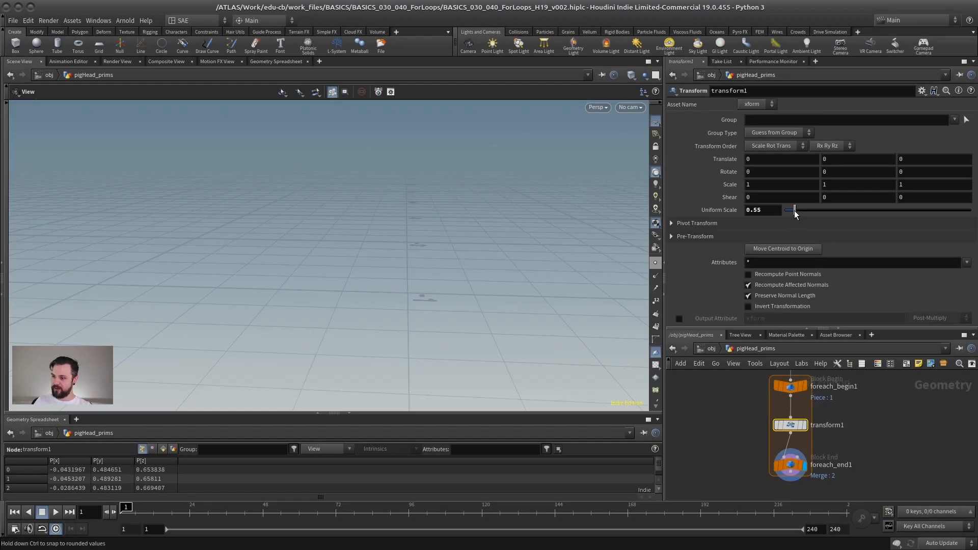
{"action": "mouse_move", "coordinate": [796, 214]}
{"action": "left_mouse_down"}
{"action": "mouse_move", "coordinate": [805, 211]}
{"action": "mouse_move", "coordinate": [790, 216]}
{"action": "left_mouse_up"}
{"action": "left_click_drag", "start_coordinate": [437, 327], "coordinate": [515, 270]}
Step: Set transform1's Pivot Translate to $CEX, $CEY and $CEZ
{"action": "left_click", "coordinate": [671, 224]}
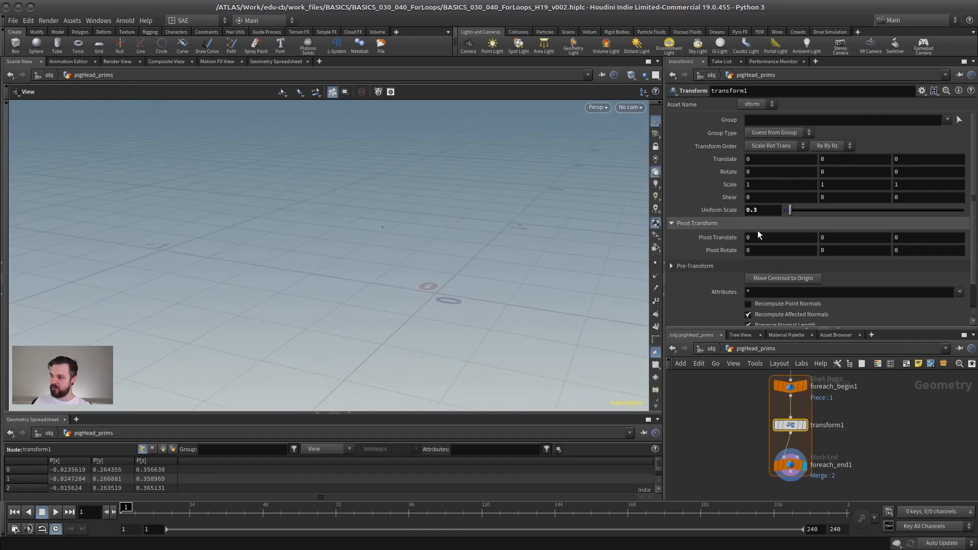
{"action": "type", "text": "$CEX"}
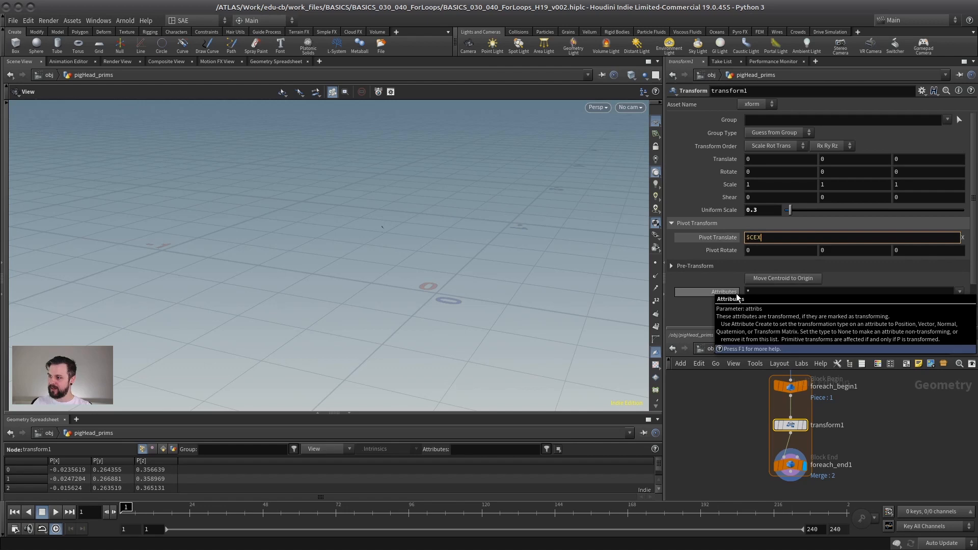
{"action": "key", "text": "Tab"}
{"action": "type", "text": "$"}
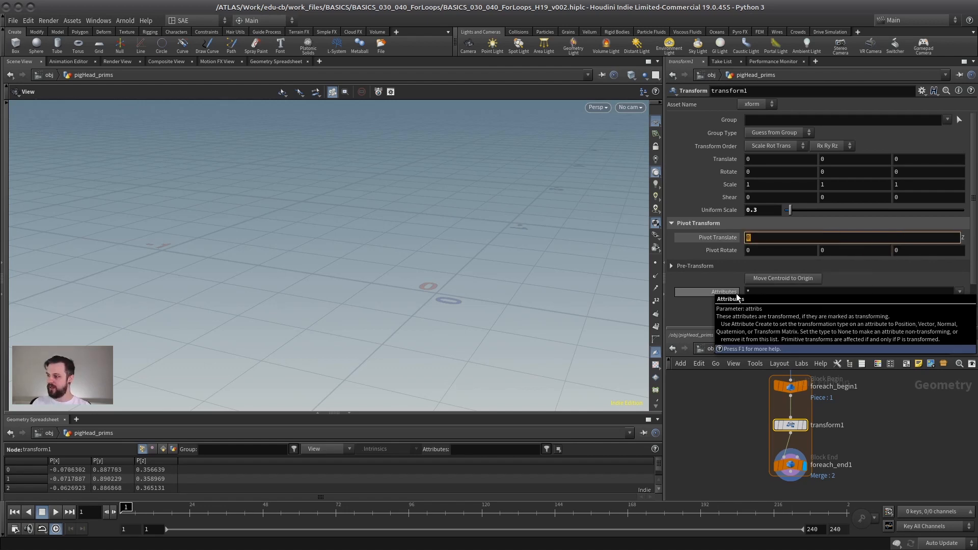
{"action": "type", "text": "CEZ"}
{"action": "key", "text": "Return"}
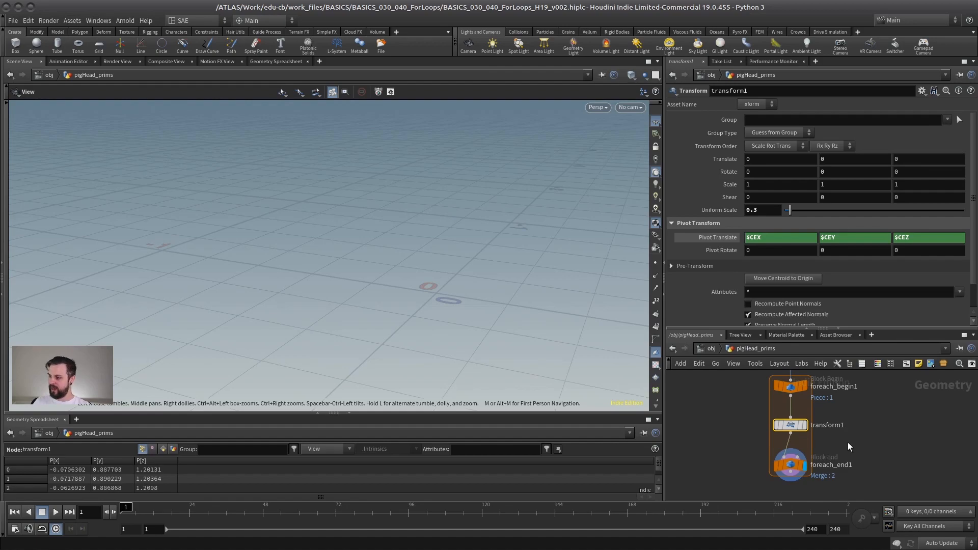
Step: Frame the single polygon output by foreach_end1 and reduce transform1's Uniform Scale to 0.14
{"action": "left_click", "coordinate": [790, 465]}
{"action": "key", "text": "f"}
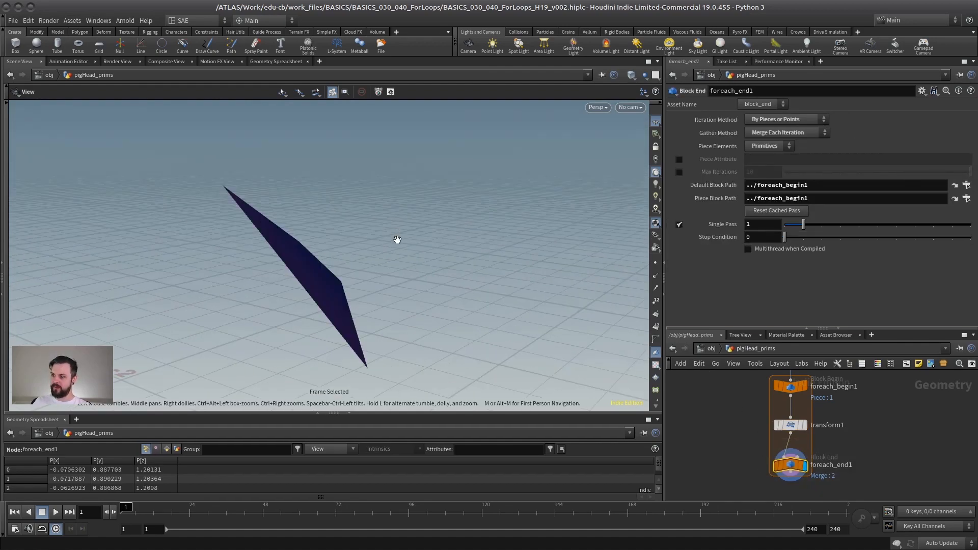
{"action": "left_click_drag", "start_coordinate": [398, 240], "coordinate": [392, 265]}
{"action": "left_click", "coordinate": [790, 425]}
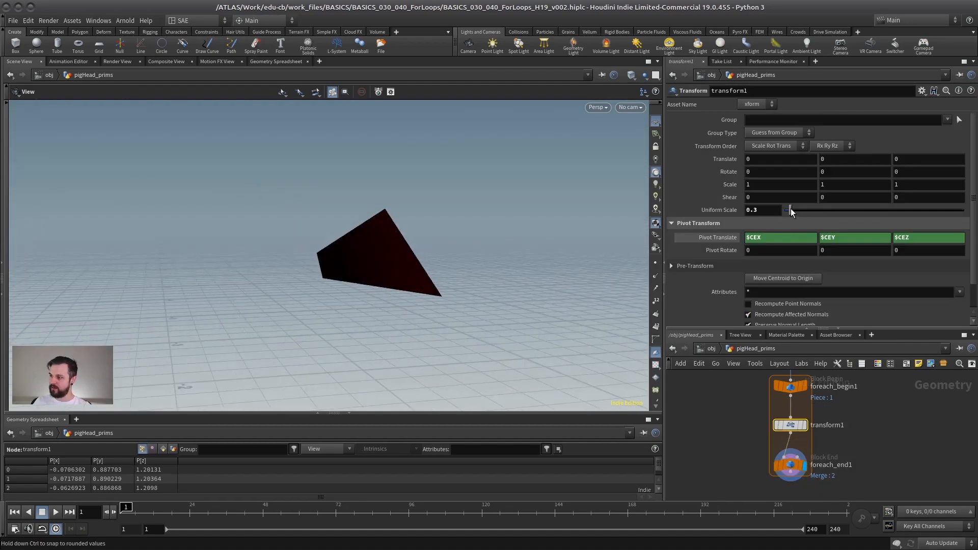
{"action": "left_click_drag", "start_coordinate": [790, 210], "coordinate": [784, 210]}
Step: Turn off Single Pass on foreach_end1, frame the whole pig head and adjust transform1's Uniform Scale, ending at 0.14
{"action": "left_click", "coordinate": [790, 465]}
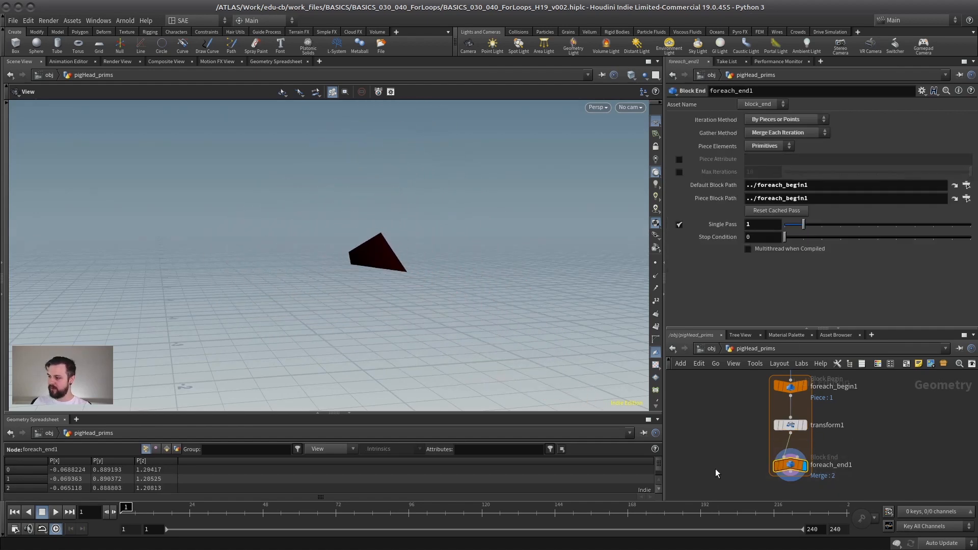
{"action": "left_click", "coordinate": [679, 224]}
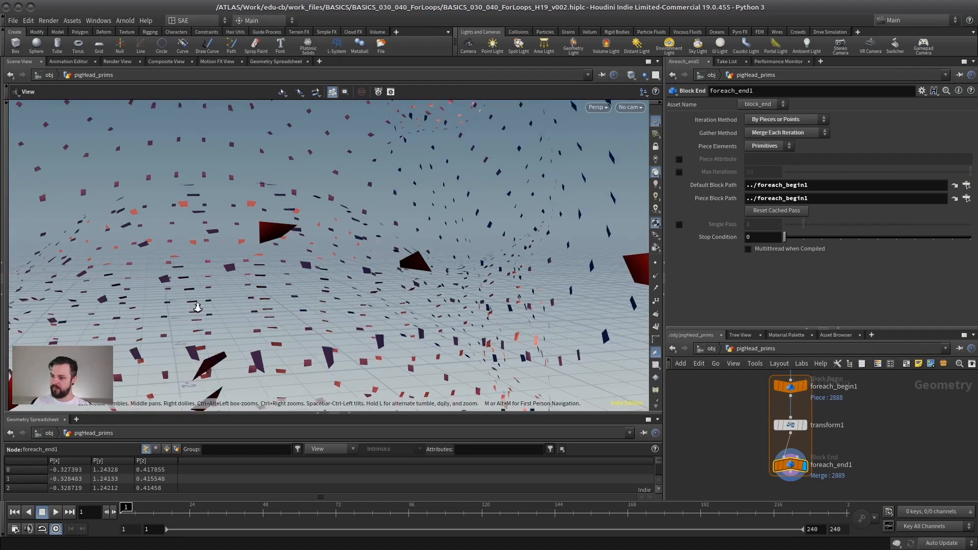
{"action": "key", "text": "space+f"}
{"action": "left_click_drag", "start_coordinate": [349, 247], "coordinate": [321, 290]}
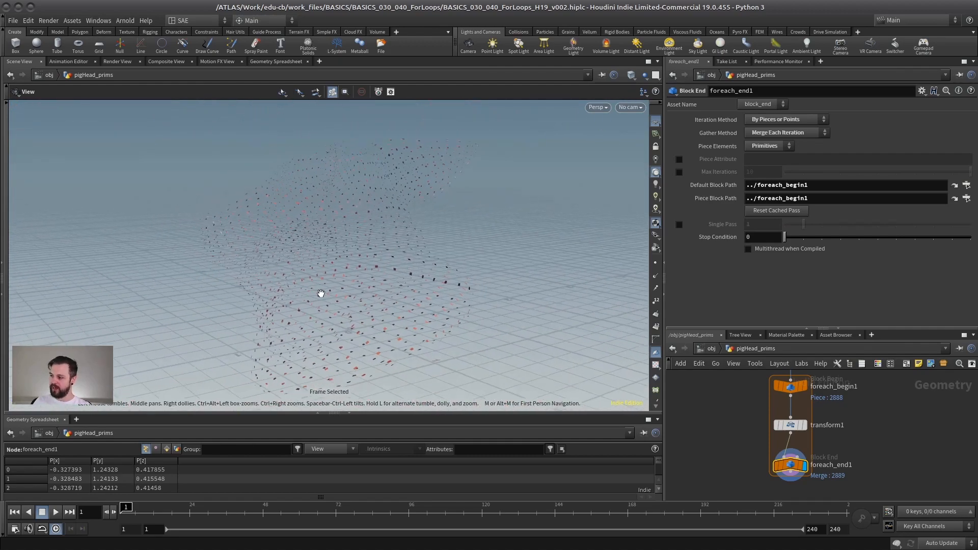
{"action": "left_click", "coordinate": [790, 425]}
{"action": "mouse_move", "coordinate": [787, 210]}
{"action": "left_mouse_down"}
{"action": "mouse_move", "coordinate": [807, 211]}
{"action": "mouse_move", "coordinate": [742, 213]}
{"action": "mouse_move", "coordinate": [789, 209]}
{"action": "left_mouse_up"}
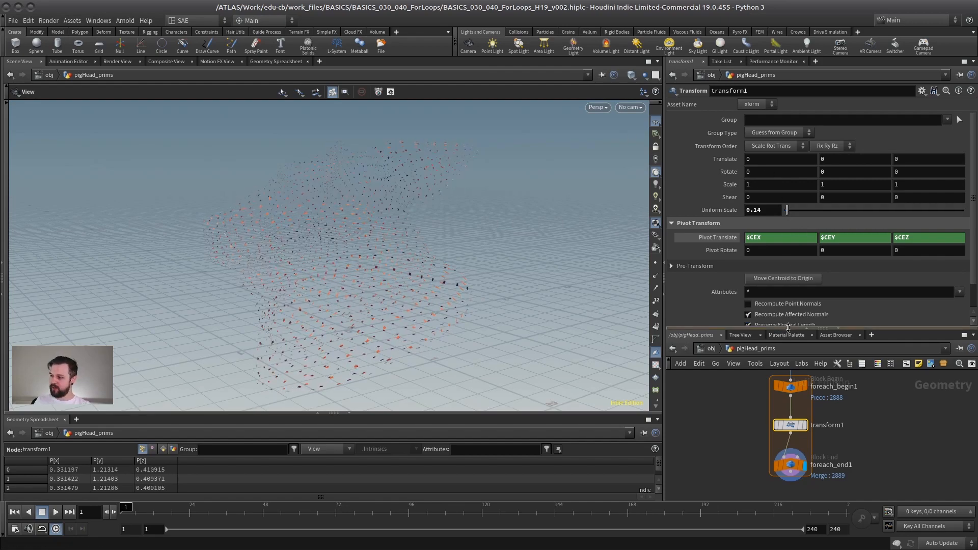
Step: Make room for a second branch by moving the For-Each block aside and lowering facet1 slightly
{"action": "left_click_drag", "start_coordinate": [788, 329], "coordinate": [792, 158]}
{"action": "middle_click_drag", "start_coordinate": [853, 287], "coordinate": [822, 319]}
{"action": "scroll", "coordinate": [798, 327], "scroll_direction": "down", "scroll_amount": 1}
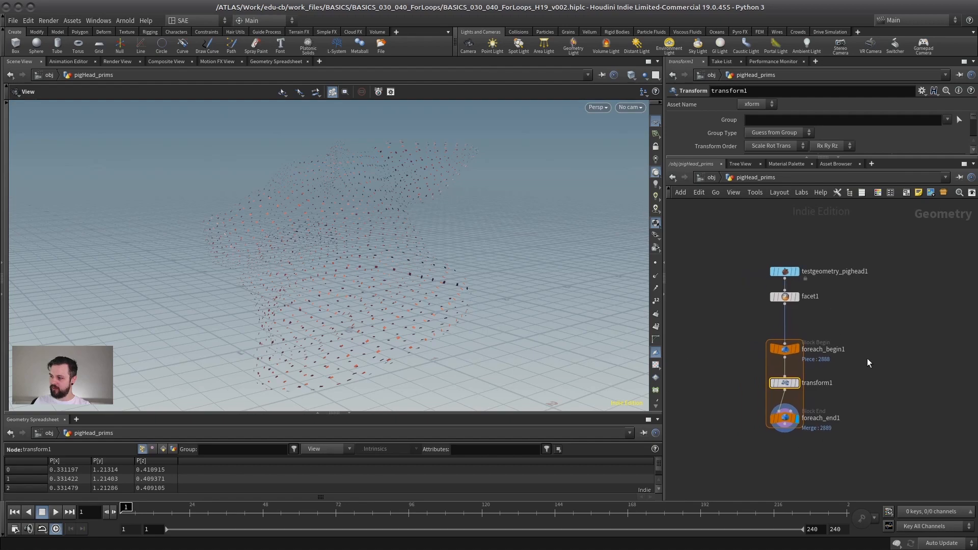
{"action": "left_click_drag", "start_coordinate": [862, 337], "coordinate": [759, 421]}
{"action": "left_click_drag", "start_coordinate": [784, 351], "coordinate": [726, 353]}
{"action": "left_click", "coordinate": [820, 351]}
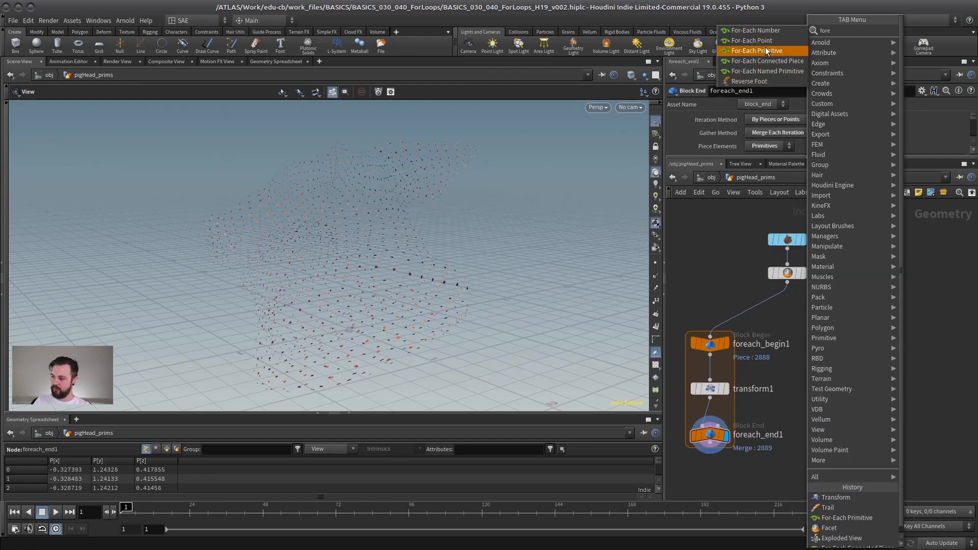
{"action": "left_click", "coordinate": [725, 313]}
{"action": "left_click_drag", "start_coordinate": [791, 277], "coordinate": [795, 289]}
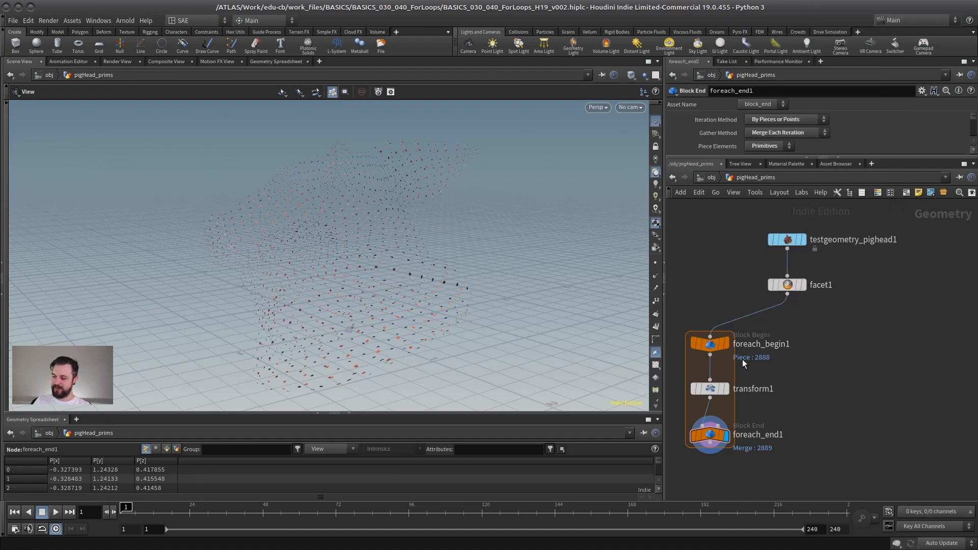
Step: Add a Primitive Properties node beside the For-Each block, fed by facet1, and display its output
{"action": "key", "text": "Tab"}
{"action": "type", "text": "primiti"}
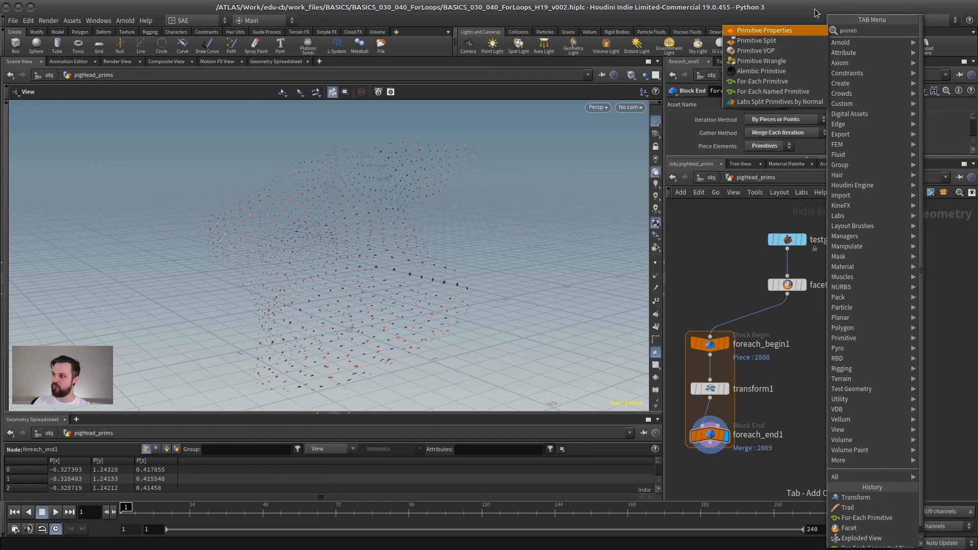
{"action": "left_click", "coordinate": [749, 30]}
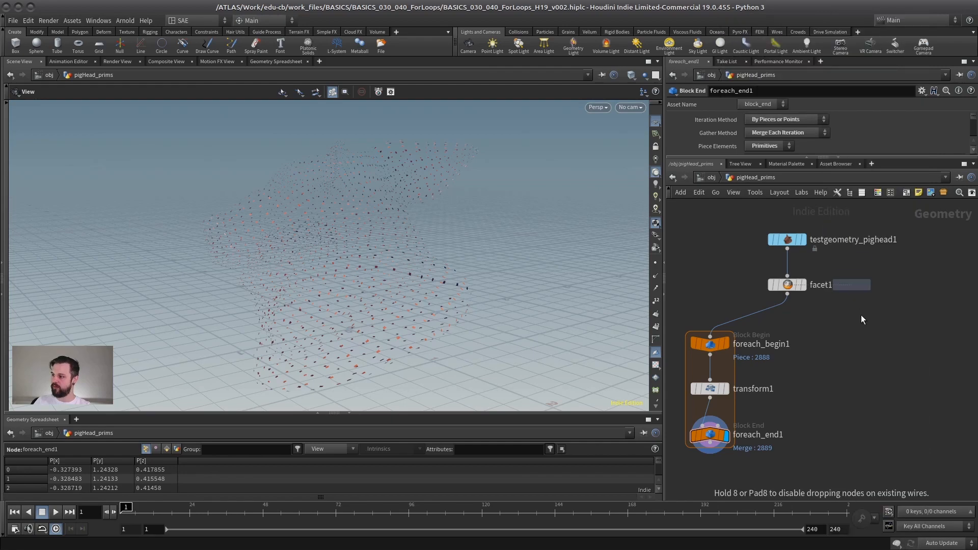
{"action": "left_click", "coordinate": [825, 319]}
{"action": "mouse_move", "coordinate": [838, 359]}
{"action": "left_mouse_down"}
{"action": "mouse_move", "coordinate": [824, 337]}
{"action": "mouse_move", "coordinate": [834, 348]}
{"action": "left_mouse_up"}
{"action": "left_click", "coordinate": [849, 338]}
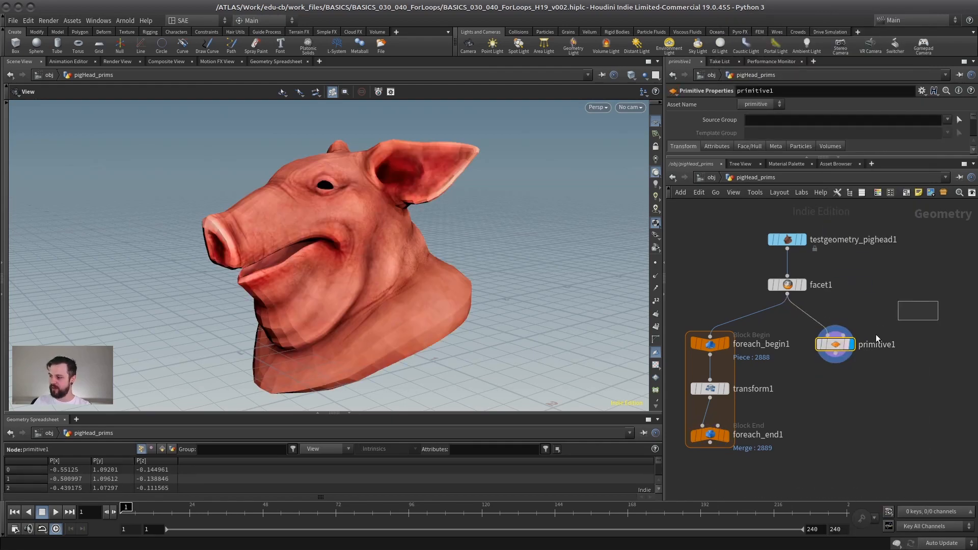
Step: Turn on Do Transformation for primitive1 and shift the node slightly away from the For-Each block
{"action": "left_click", "coordinate": [824, 157]}
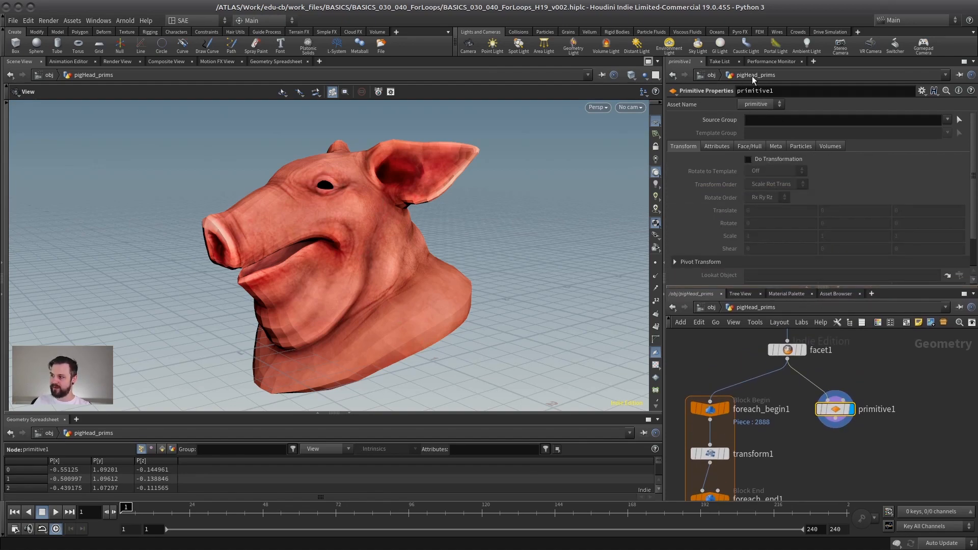
{"action": "left_click", "coordinate": [747, 160]}
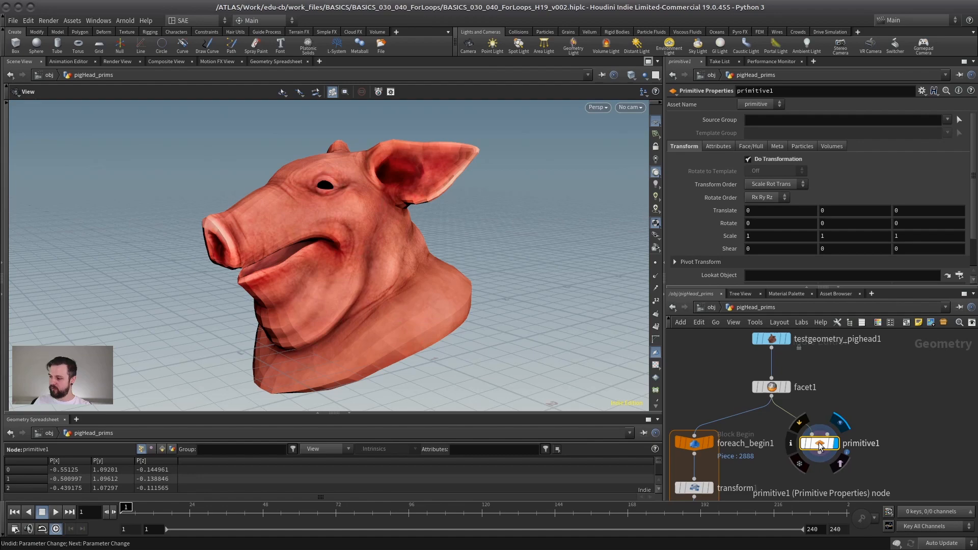
{"action": "left_click_drag", "start_coordinate": [822, 442], "coordinate": [836, 437]}
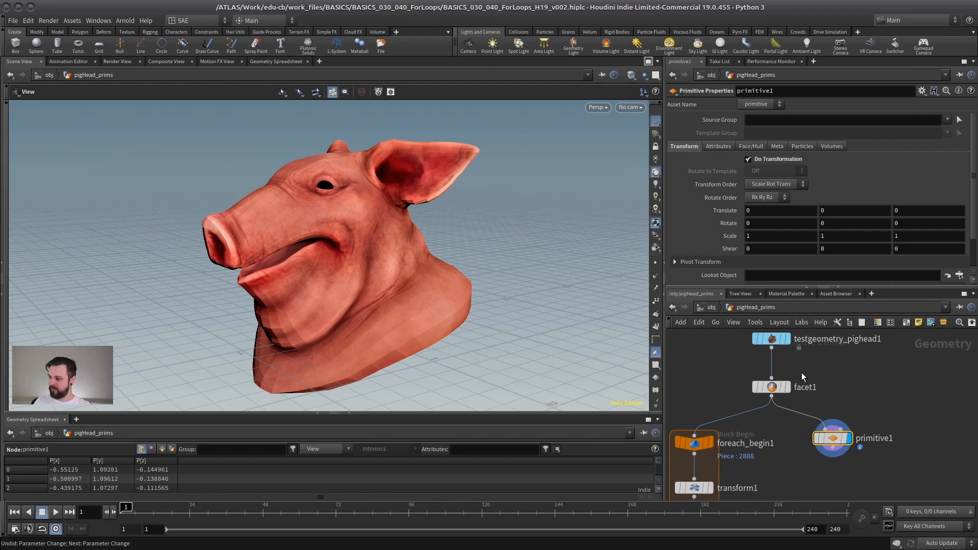
Step: Check facet1's output in wireframe, redisplay primitive1 and reduce its Scale to 0.58 on all three axes
{"action": "left_click", "coordinate": [787, 393]}
{"action": "key", "text": "w"}
{"action": "key", "text": "w"}
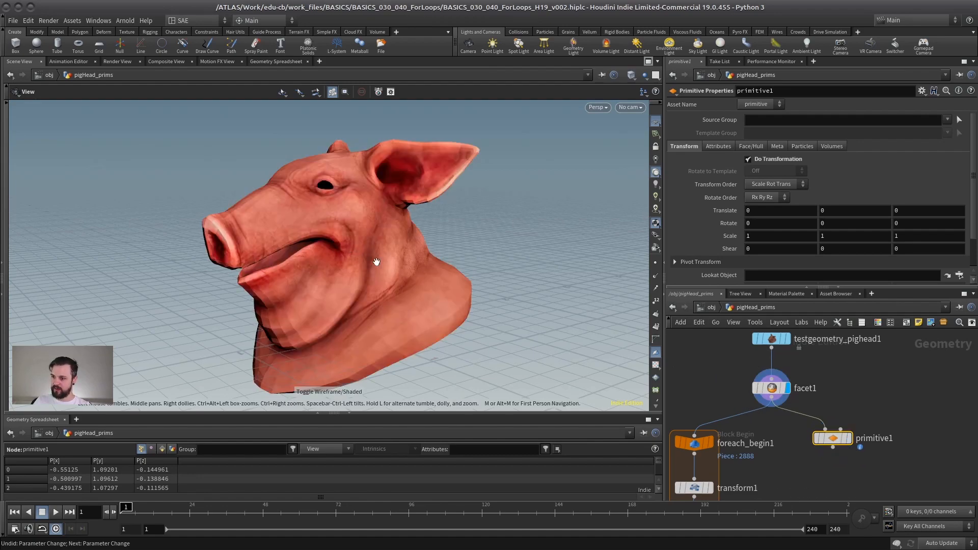
{"action": "left_click", "coordinate": [848, 438]}
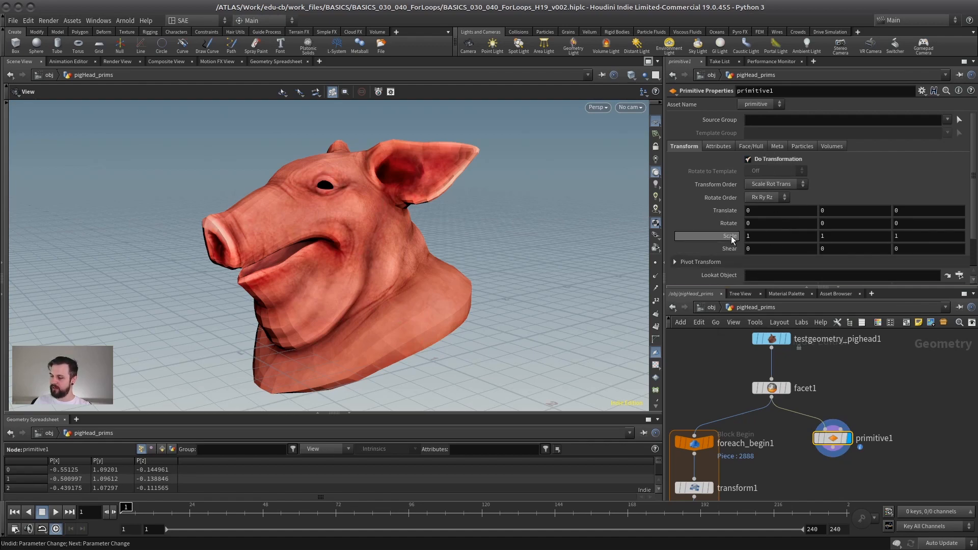
{"action": "middle_click_drag", "start_coordinate": [732, 237], "coordinate": [550, 261]}
Step: Test primitive1 wired directly to testgeometry_pighead1 at Scale 0.08 with wireframe-on-shaded display, and reconnect its input to facet1
{"action": "left_click_drag", "start_coordinate": [776, 382], "coordinate": [748, 382]}
{"action": "left_click", "coordinate": [771, 348]}
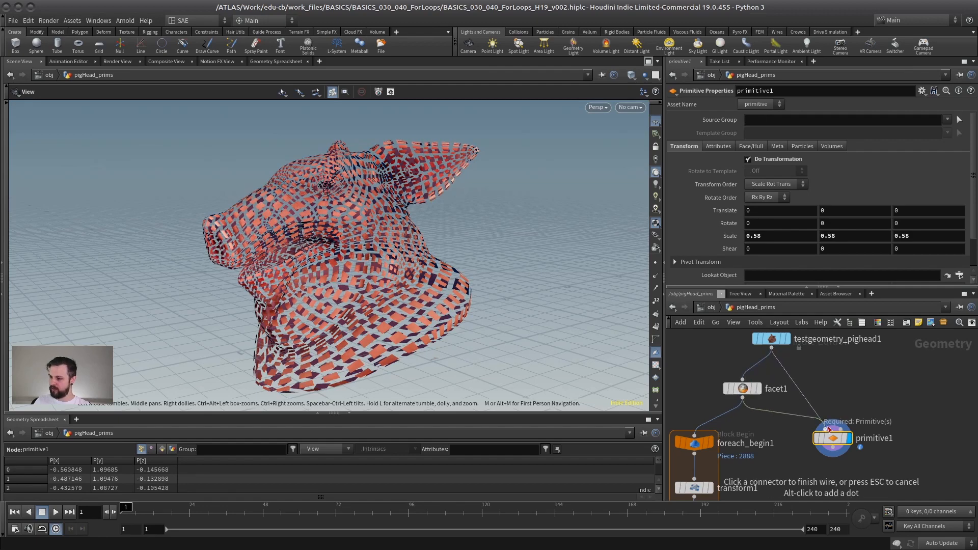
{"action": "left_click", "coordinate": [827, 429]}
{"action": "mouse_move", "coordinate": [732, 243]}
{"action": "middle_mouse_down"}
{"action": "mouse_move", "coordinate": [715, 243]}
{"action": "mouse_move", "coordinate": [868, 223]}
{"action": "mouse_move", "coordinate": [752, 231]}
{"action": "middle_mouse_up"}
{"action": "key", "text": "shift+w"}
{"action": "left_click", "coordinate": [742, 397]}
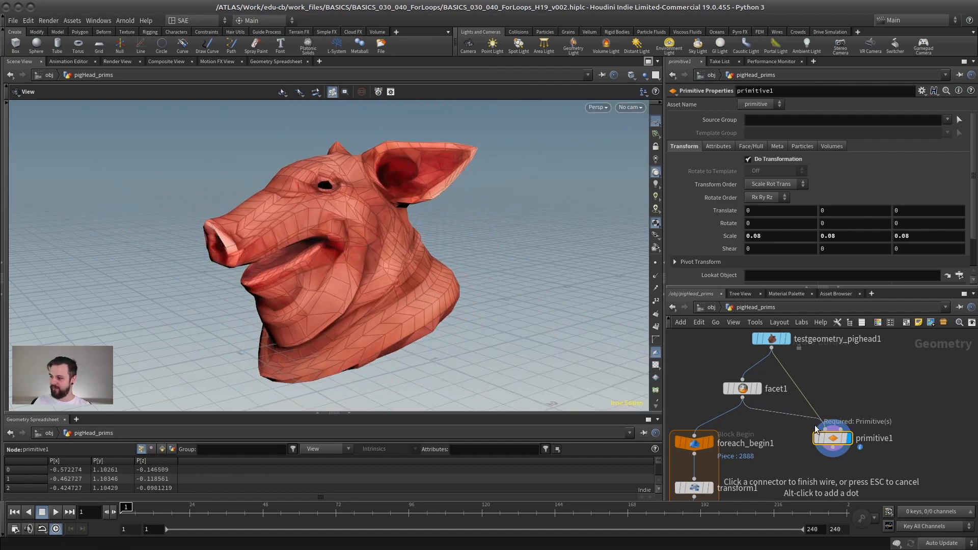
{"action": "left_click", "coordinate": [825, 429]}
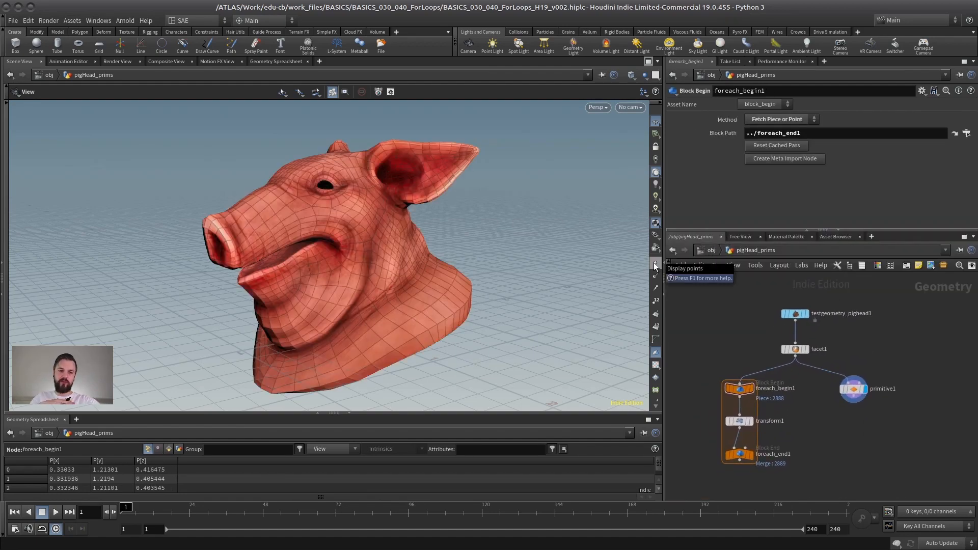
Step: Return to the object level, open the trees network and view the forest from a wider angle
{"action": "left_click", "coordinate": [711, 251]}
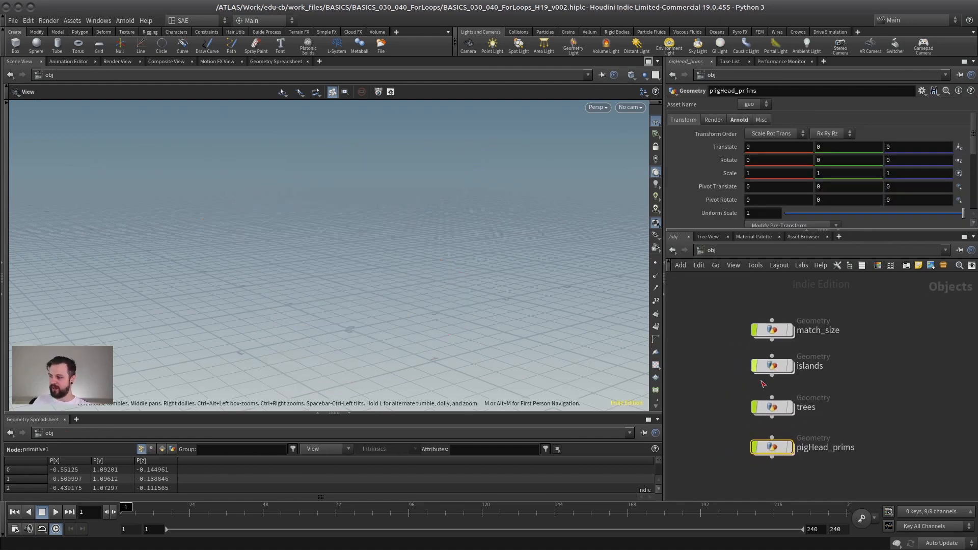
{"action": "middle_click_drag", "start_coordinate": [822, 375], "coordinate": [829, 379]}
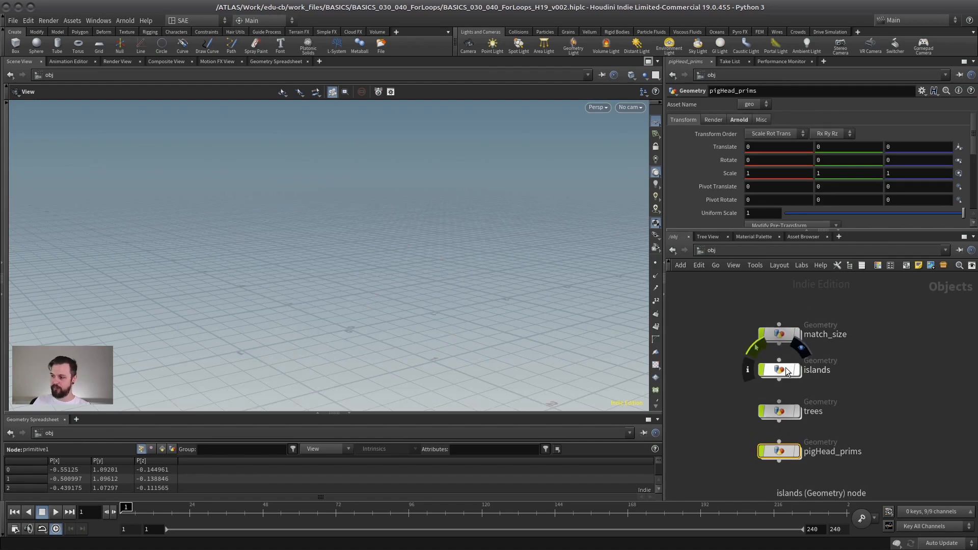
{"action": "double_click", "coordinate": [779, 412]}
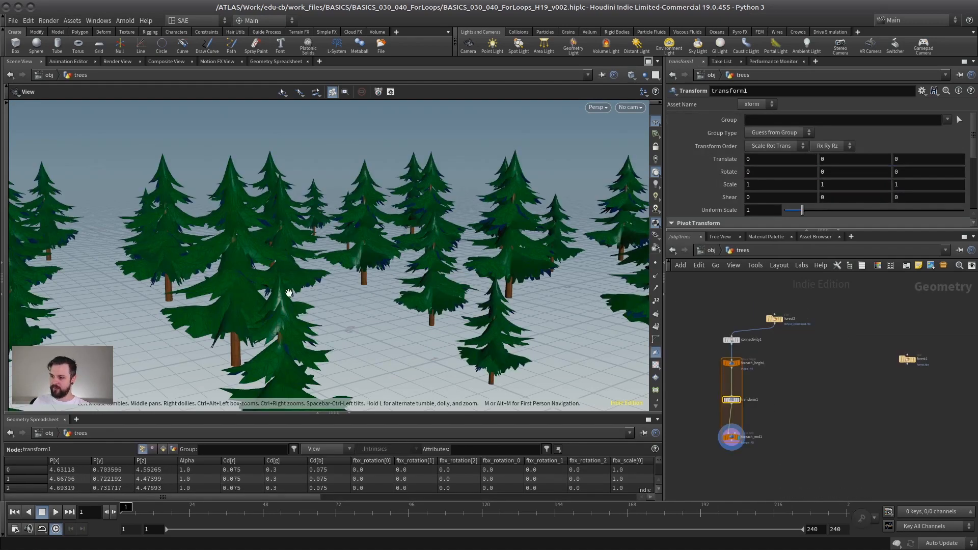
{"action": "right_click_drag", "start_coordinate": [255, 312], "coordinate": [286, 286]}
{"action": "middle_click_drag", "start_coordinate": [287, 287], "coordinate": [323, 294]}
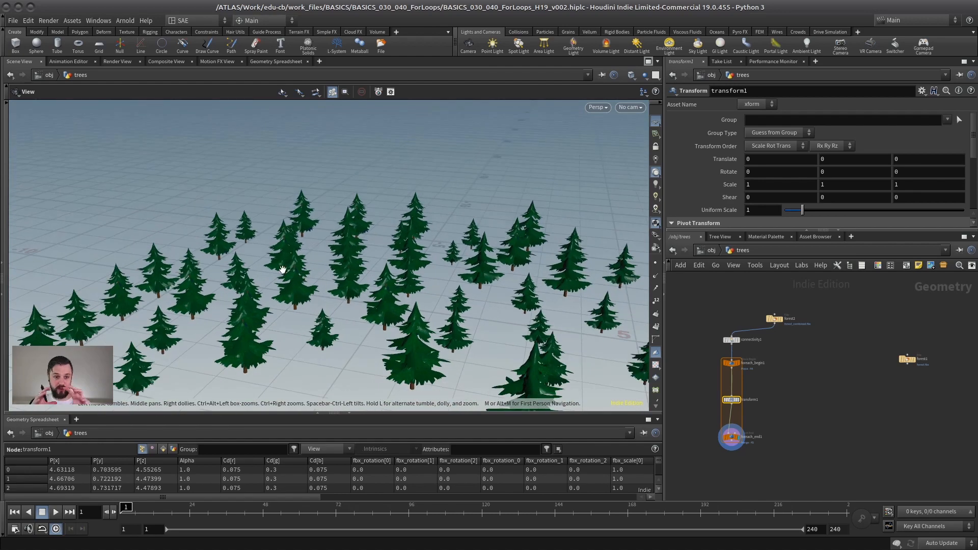
Step: Leave the trees network, open match_size and frame its models in the viewport
{"action": "left_click", "coordinate": [711, 247]}
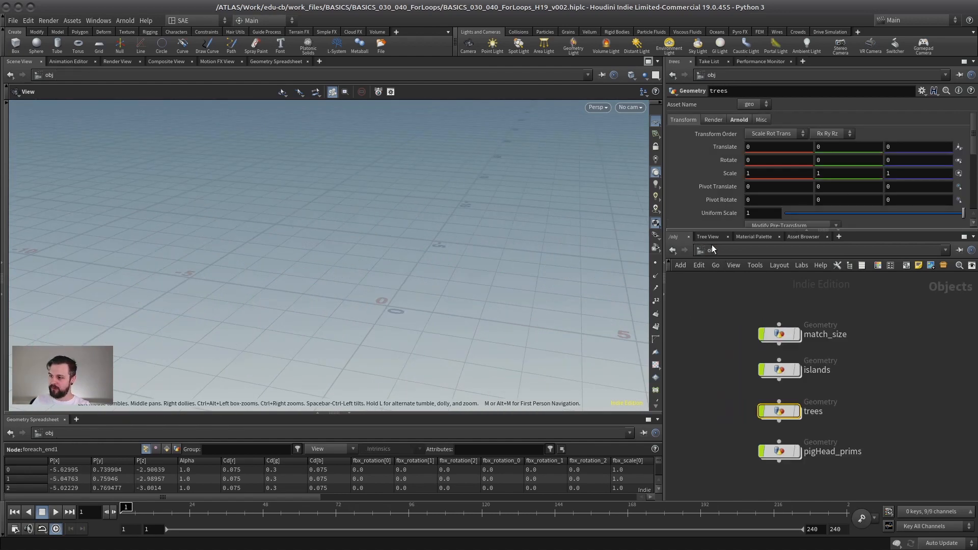
{"action": "left_click", "coordinate": [791, 330]}
{"action": "scroll", "coordinate": [815, 346], "scroll_direction": "up", "scroll_amount": 3}
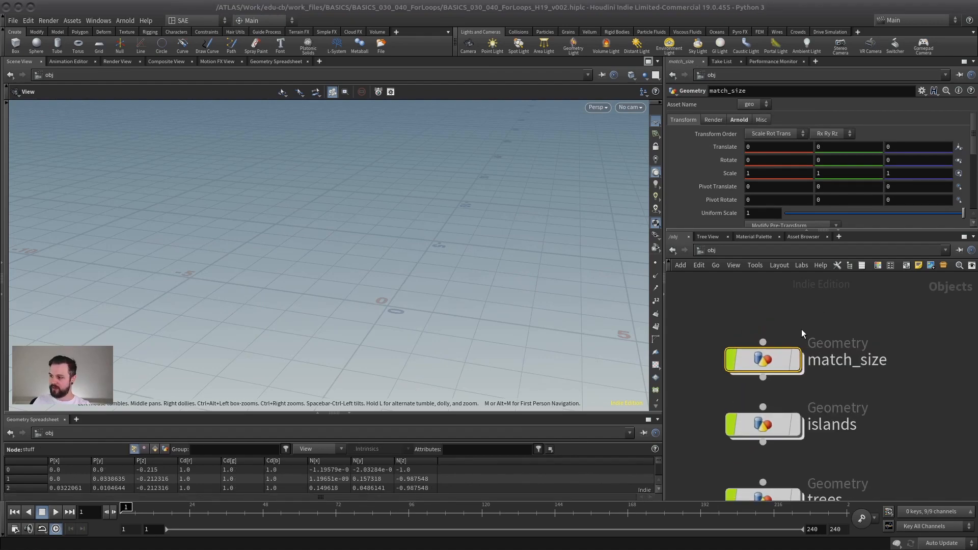
{"action": "double_click", "coordinate": [769, 362]}
{"action": "scroll", "coordinate": [419, 314], "scroll_direction": "up", "scroll_amount": 4}
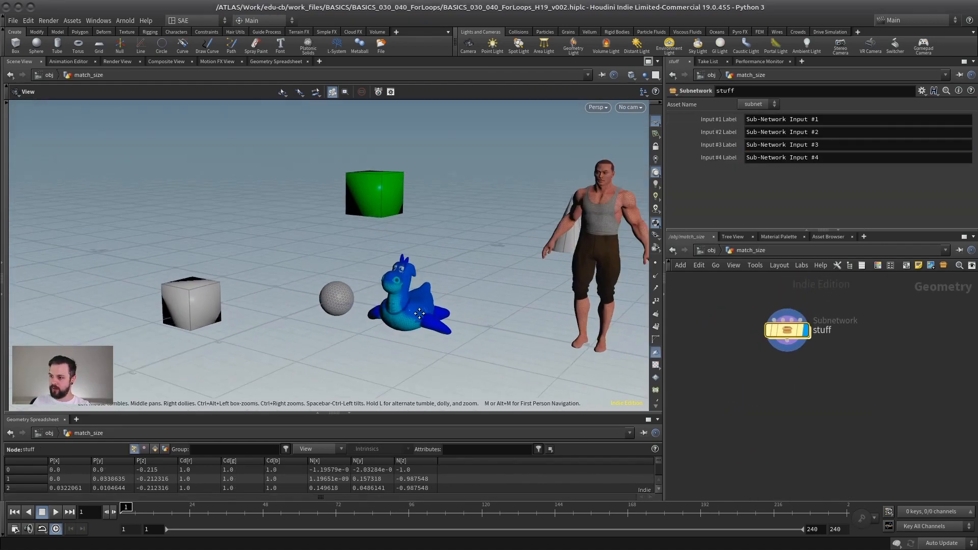
{"action": "scroll", "coordinate": [419, 313], "scroll_direction": "down", "scroll_amount": 5}
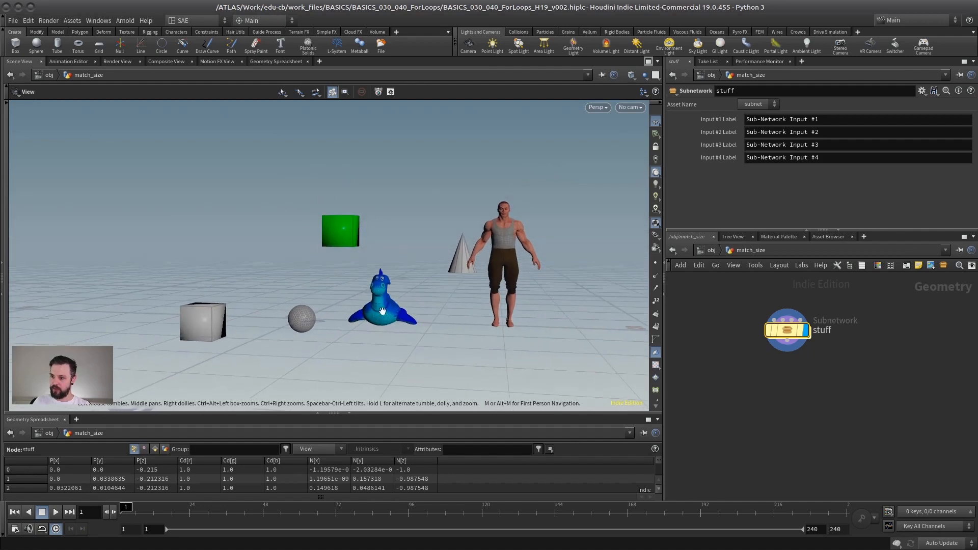
{"action": "left_click_drag", "start_coordinate": [374, 295], "coordinate": [353, 290]}
{"action": "middle_click_drag", "start_coordinate": [353, 290], "coordinate": [334, 254]}
{"action": "right_click_drag", "start_coordinate": [334, 253], "coordinate": [279, 294]}
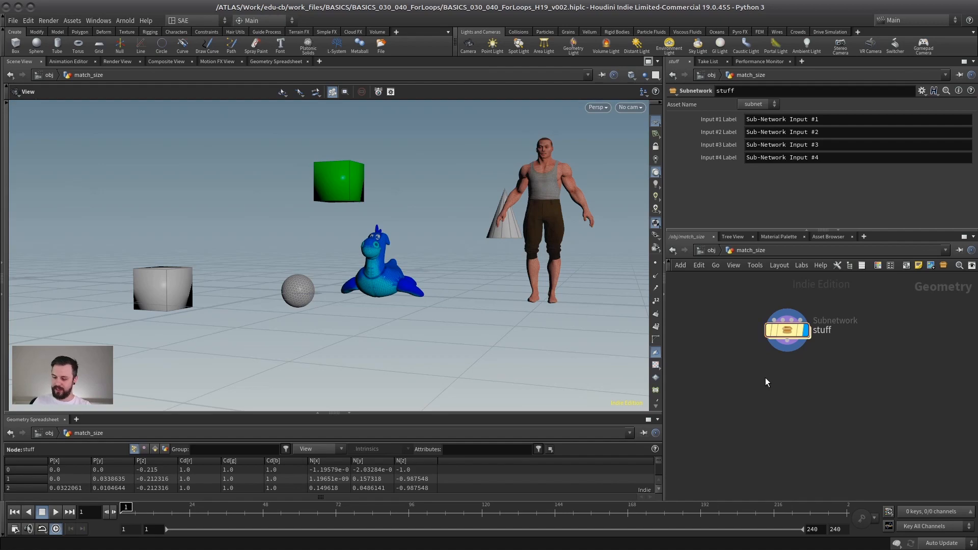
Step: Add a Match Size node below the stuff subnetwork, connected to its output and displayed
{"action": "key", "text": "Tab"}
{"action": "type", "text": "match"}
{"action": "key", "text": "Return"}
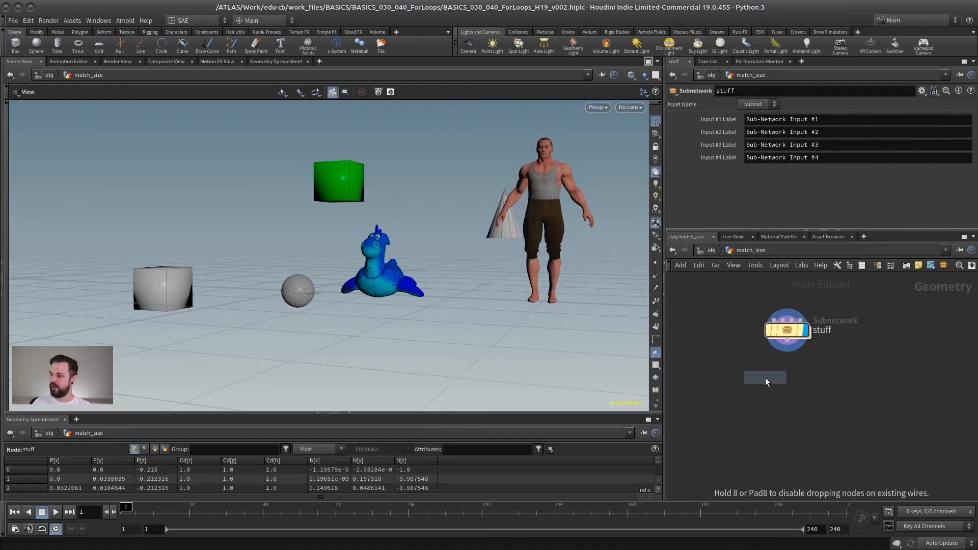
{"action": "left_click", "coordinate": [795, 396]}
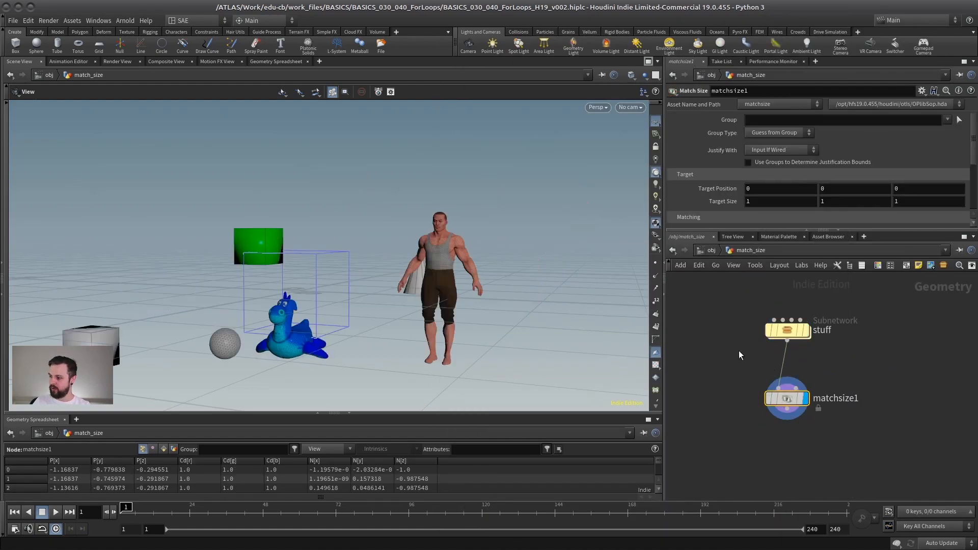
Step: Set matchsize1's Justify Y to Min and inspect how the models sit on the ground grid
{"action": "left_click_drag", "start_coordinate": [729, 229], "coordinate": [709, 310]}
{"action": "left_click_drag", "start_coordinate": [275, 300], "coordinate": [286, 267]}
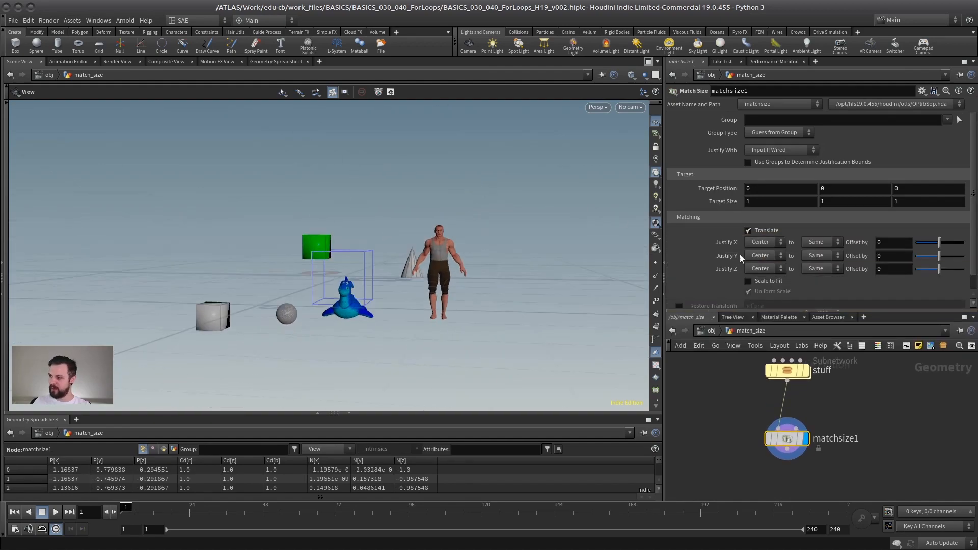
{"action": "left_click", "coordinate": [767, 256]}
{"action": "left_click", "coordinate": [759, 277]}
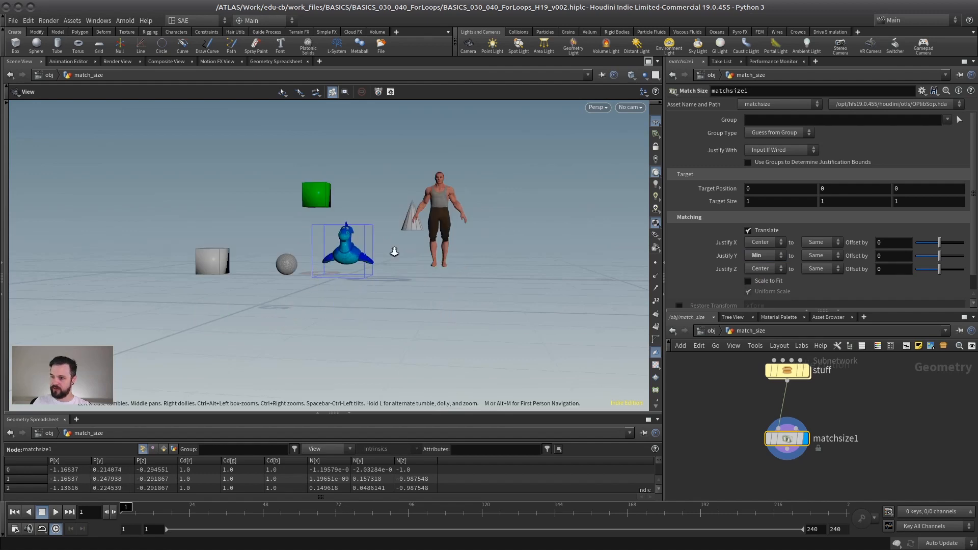
{"action": "scroll", "coordinate": [392, 251], "scroll_direction": "up", "scroll_amount": 3}
{"action": "left_click_drag", "start_coordinate": [352, 258], "coordinate": [388, 248]}
{"action": "left_click_drag", "start_coordinate": [306, 243], "coordinate": [325, 203]}
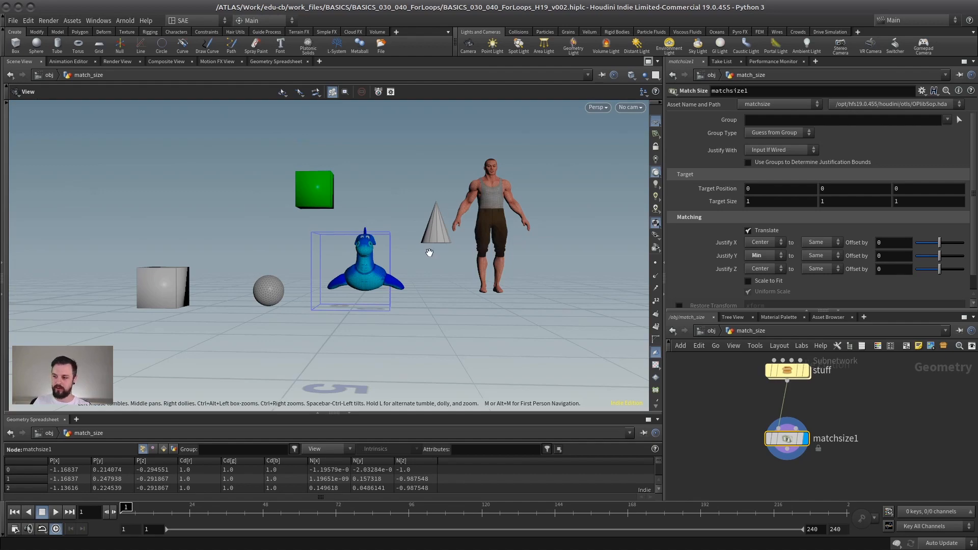
{"action": "left_click_drag", "start_coordinate": [429, 252], "coordinate": [387, 246]}
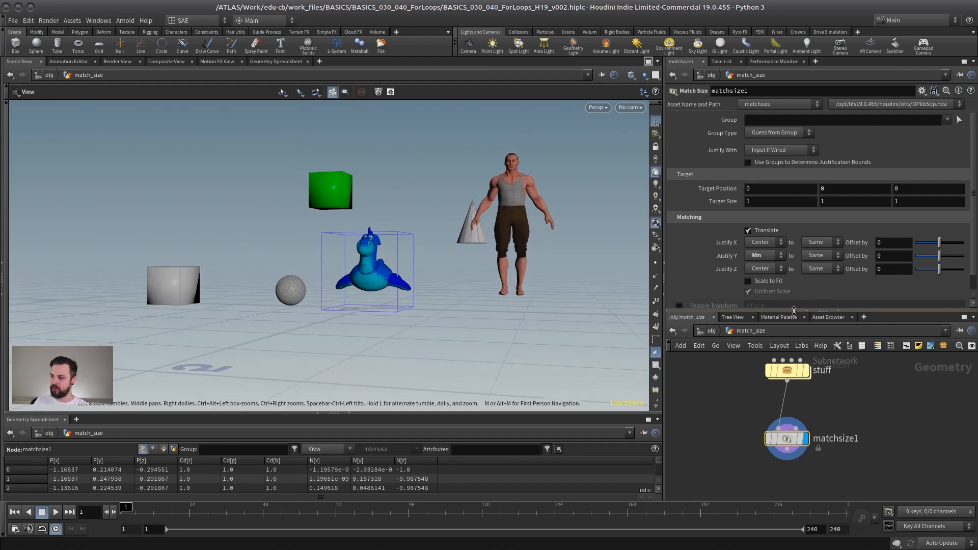
Step: Move matchsize1 aside and add a For-Each Connected Piece block with its connectivity1 node fed by stuff
{"action": "left_click_drag", "start_coordinate": [793, 311], "coordinate": [797, 183]}
{"action": "left_click_drag", "start_coordinate": [783, 389], "coordinate": [716, 438]}
{"action": "key", "text": "Tab"}
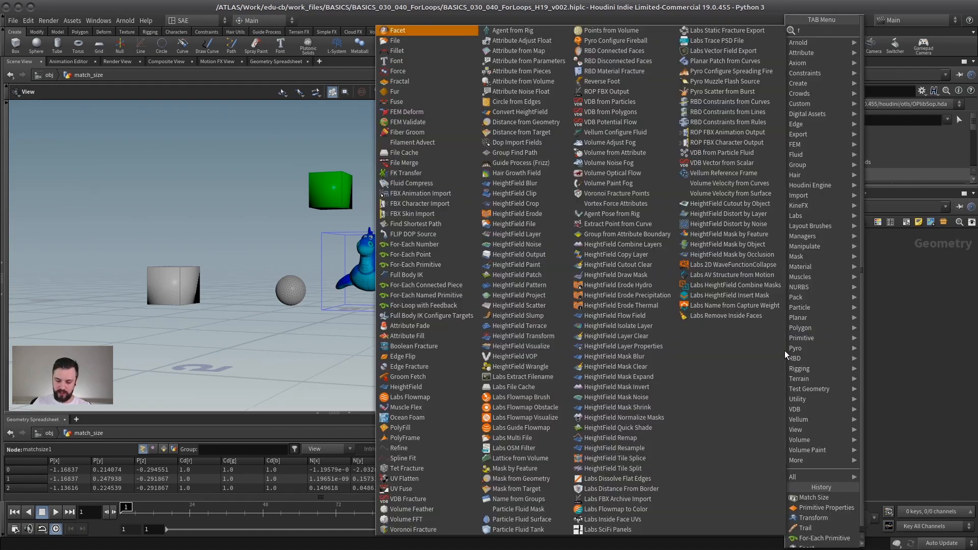
{"action": "type", "text": "fore"}
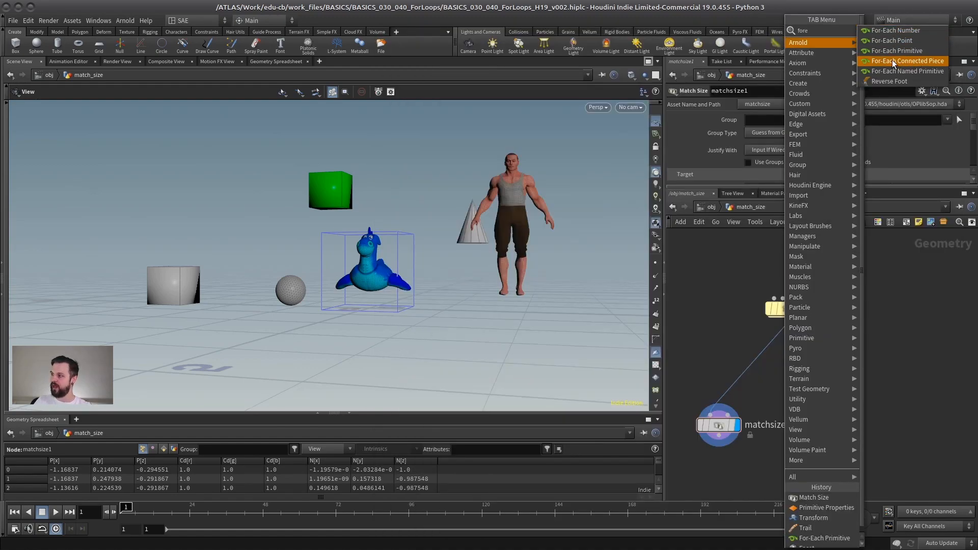
{"action": "left_click", "coordinate": [908, 61]}
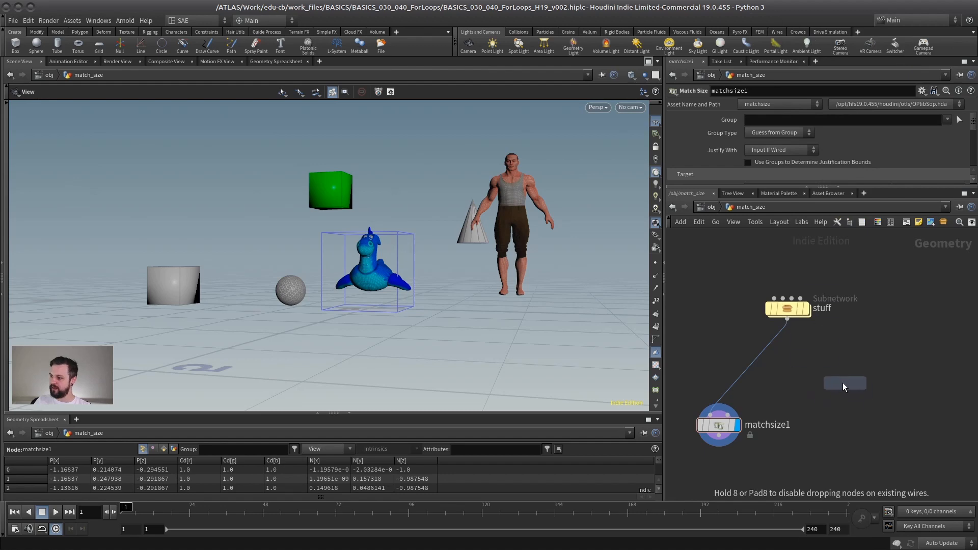
{"action": "left_click", "coordinate": [836, 380]}
{"action": "left_click_drag", "start_coordinate": [777, 262], "coordinate": [834, 315]}
Step: Insert matchsize1 between foreach_begin1 and foreach_end1, and display and inspect the output of foreach_end1
{"action": "middle_click_drag", "start_coordinate": [744, 359], "coordinate": [765, 333]}
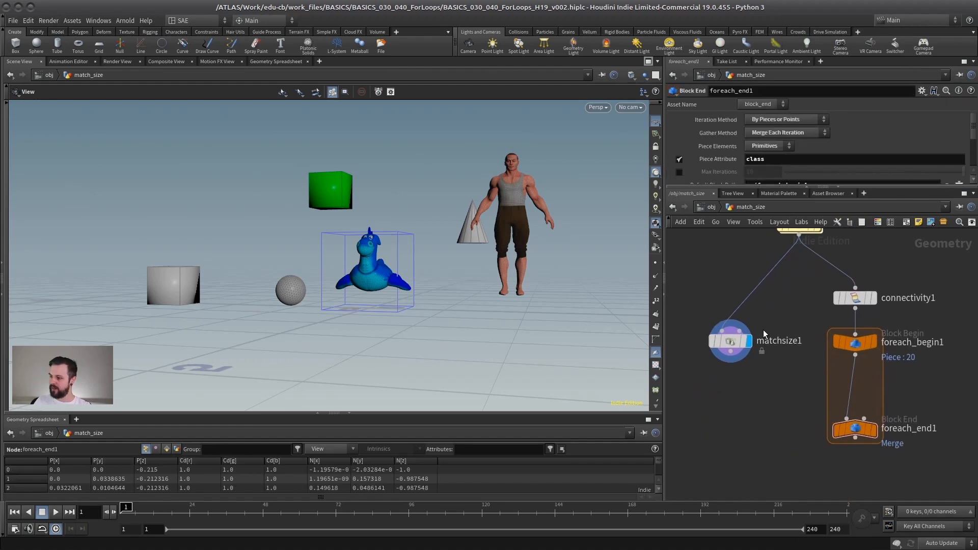
{"action": "left_click_drag", "start_coordinate": [743, 343], "coordinate": [870, 394]}
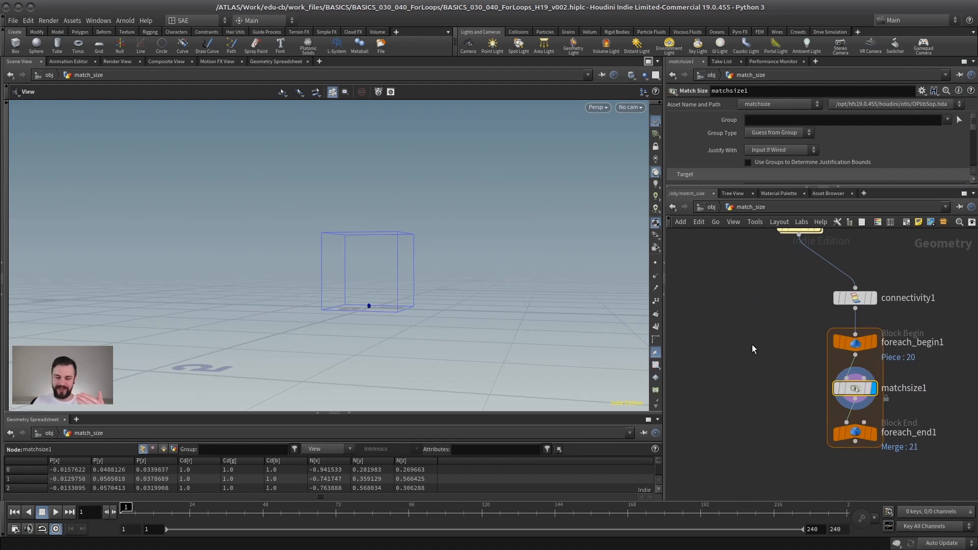
{"action": "left_click", "coordinate": [875, 434]}
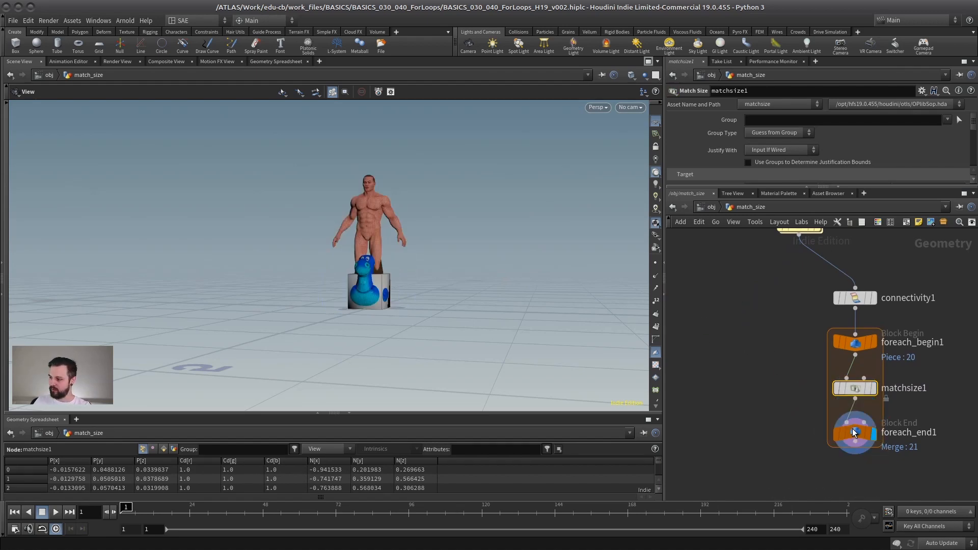
{"action": "left_click_drag", "start_coordinate": [528, 250], "coordinate": [491, 293]}
{"action": "scroll", "coordinate": [793, 359], "scroll_direction": "down", "scroll_amount": 2}
{"action": "left_click_drag", "start_coordinate": [743, 393], "coordinate": [744, 392]}
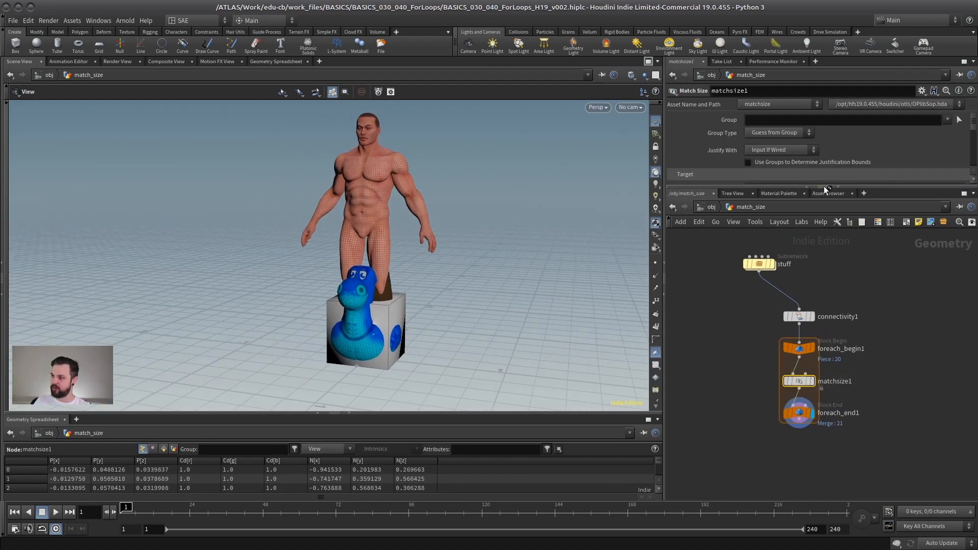
Step: Set matchsize1's Justify X and Justify Z to None
{"action": "left_click_drag", "start_coordinate": [824, 185], "coordinate": [822, 306]}
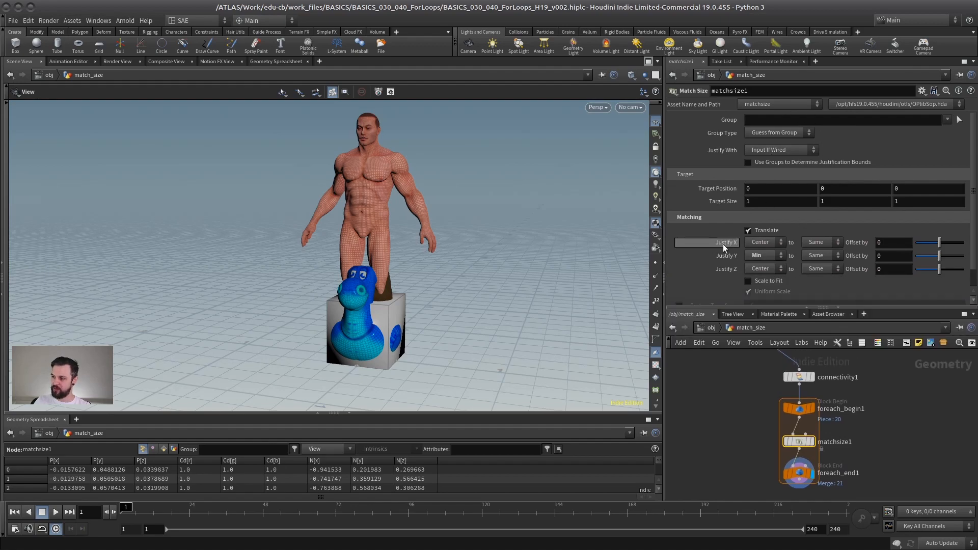
{"action": "left_click", "coordinate": [763, 245]}
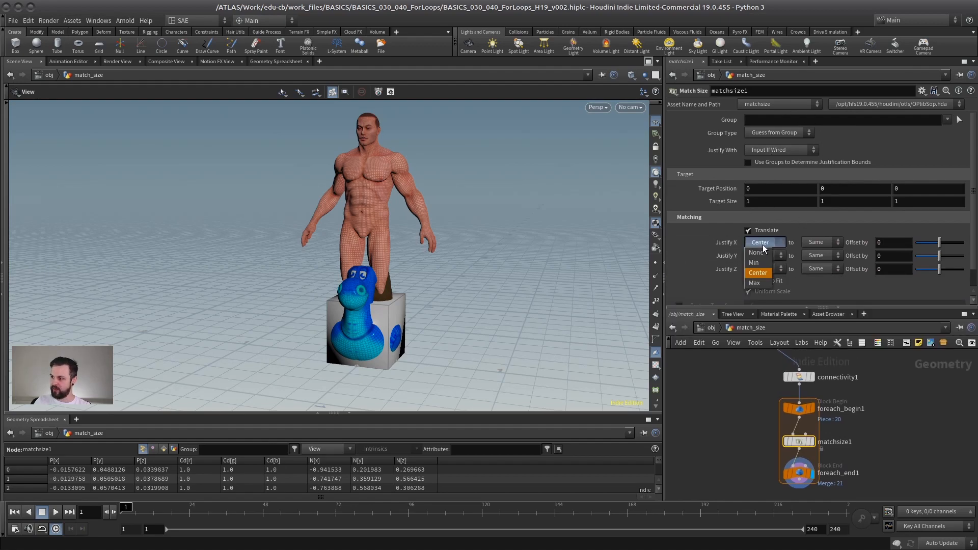
{"action": "left_click", "coordinate": [759, 252]}
{"action": "left_click", "coordinate": [762, 255]}
{"action": "left_click", "coordinate": [760, 277]}
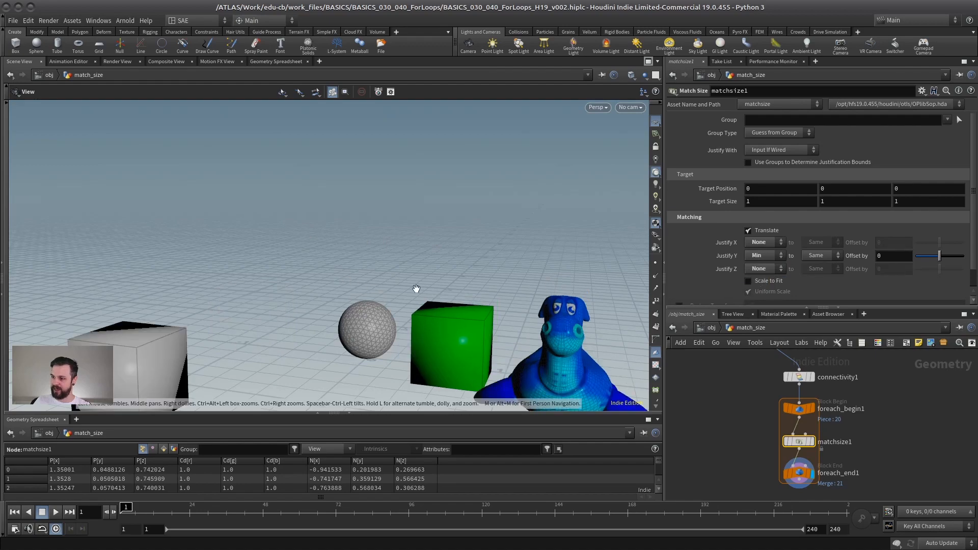
Step: Examine how the individual pieces of the models, especially the character's body and clothing, sit on the ground grid
{"action": "right_click_drag", "start_coordinate": [416, 289], "coordinate": [347, 292]}
{"action": "left_click_drag", "start_coordinate": [347, 292], "coordinate": [321, 231]}
{"action": "mouse_move", "coordinate": [363, 258]}
{"action": "left_mouse_down"}
{"action": "mouse_move", "coordinate": [351, 273]}
{"action": "mouse_move", "coordinate": [372, 274]}
{"action": "left_mouse_up"}
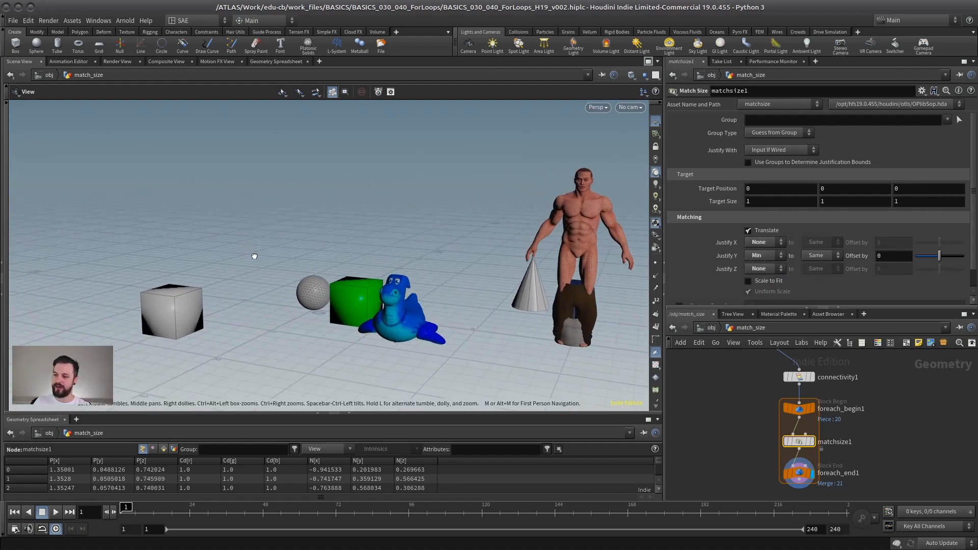
{"action": "left_click_drag", "start_coordinate": [254, 257], "coordinate": [397, 270]}
{"action": "middle_click_drag", "start_coordinate": [398, 271], "coordinate": [285, 271]}
{"action": "right_click_drag", "start_coordinate": [285, 272], "coordinate": [458, 258]}
{"action": "left_click_drag", "start_coordinate": [458, 258], "coordinate": [464, 254]}
{"action": "middle_click_drag", "start_coordinate": [465, 254], "coordinate": [408, 203]}
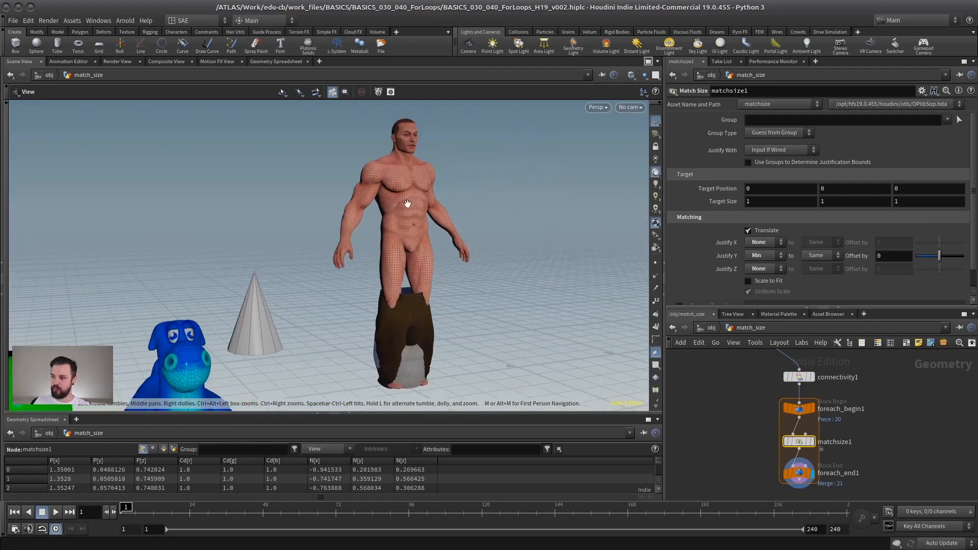
{"action": "mouse_move", "coordinate": [396, 190]}
{"action": "left_mouse_down"}
{"action": "mouse_move", "coordinate": [231, 215]}
{"action": "mouse_move", "coordinate": [394, 204]}
{"action": "left_mouse_up"}
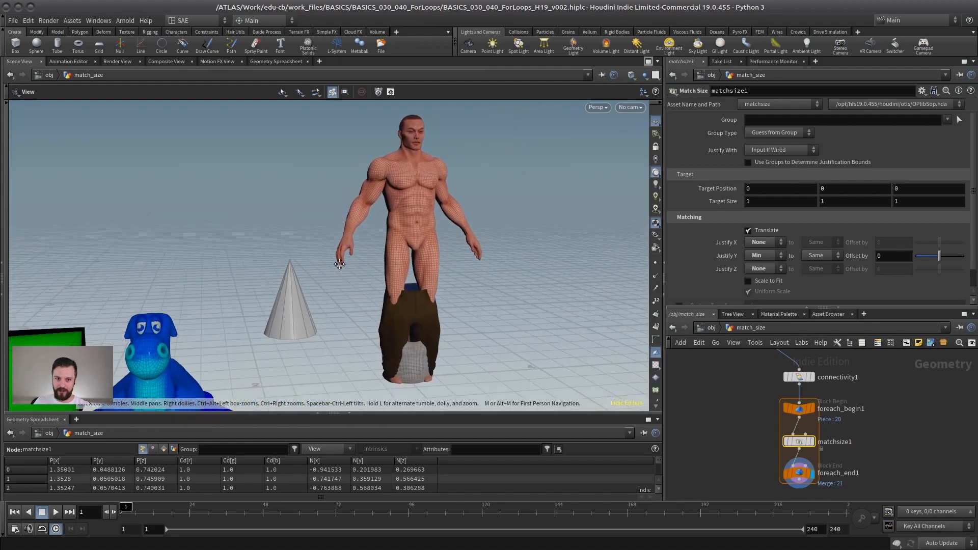
{"action": "middle_click_drag", "start_coordinate": [393, 204], "coordinate": [489, 204]}
{"action": "left_click_drag", "start_coordinate": [489, 204], "coordinate": [304, 251]}
{"action": "right_click_drag", "start_coordinate": [304, 252], "coordinate": [356, 237]}
{"action": "middle_click_drag", "start_coordinate": [356, 237], "coordinate": [420, 210]}
{"action": "left_click_drag", "start_coordinate": [454, 201], "coordinate": [371, 197]}
{"action": "left_click_drag", "start_coordinate": [466, 211], "coordinate": [400, 220]}
{"action": "left_click_drag", "start_coordinate": [858, 307], "coordinate": [858, 182]}
{"action": "left_click_drag", "start_coordinate": [432, 277], "coordinate": [387, 275]}
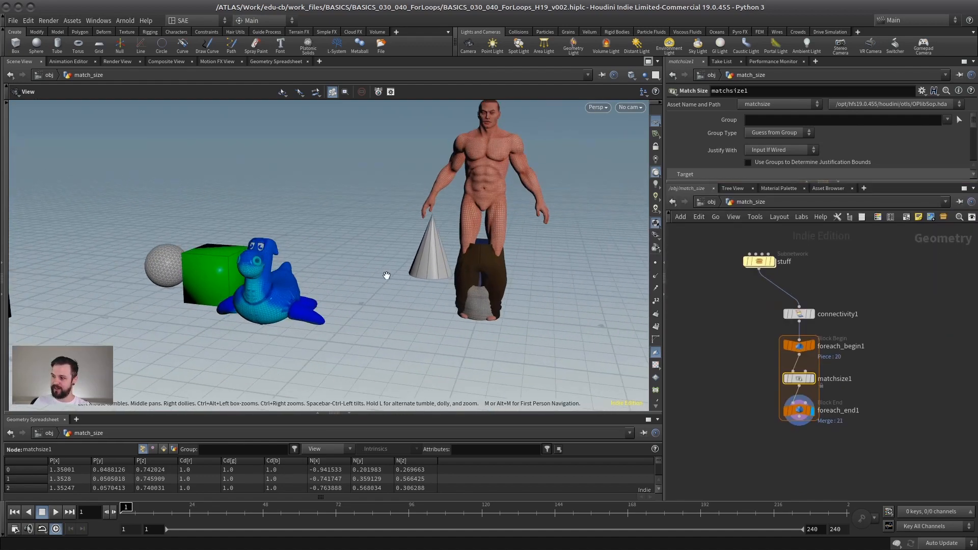
{"action": "left_click_drag", "start_coordinate": [420, 186], "coordinate": [350, 265]}
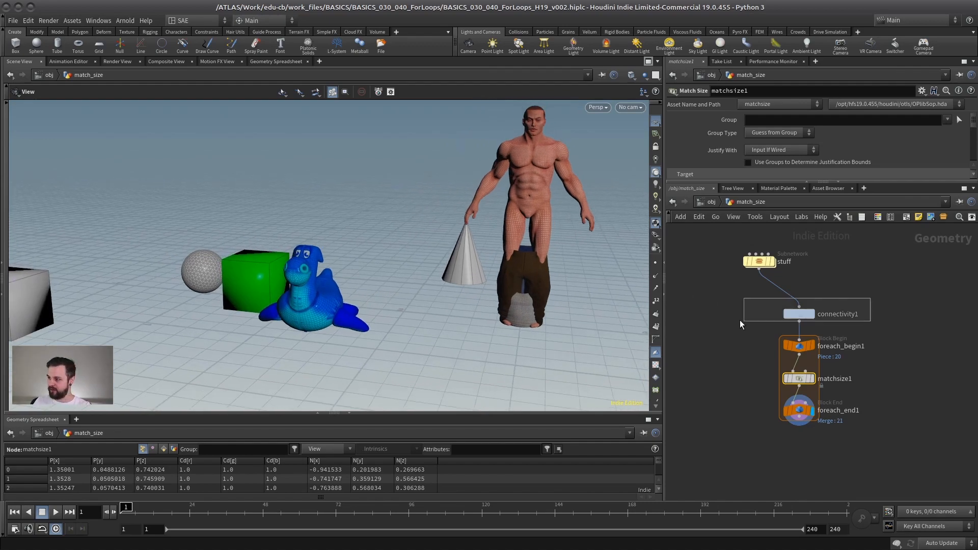
Step: Select connectivity1, then display the stuff subnetwork and inspect the original models for comparison
{"action": "left_click_drag", "start_coordinate": [740, 320], "coordinate": [740, 319]}
{"action": "scroll", "coordinate": [799, 290], "scroll_direction": "up", "scroll_amount": 2}
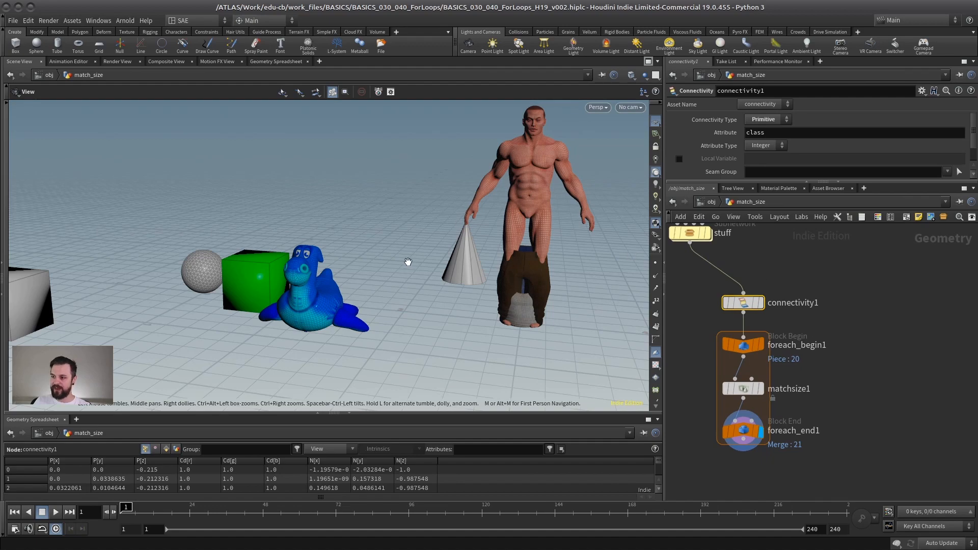
{"action": "left_click_drag", "start_coordinate": [408, 262], "coordinate": [370, 258]}
{"action": "middle_click_drag", "start_coordinate": [796, 293], "coordinate": [849, 316]}
{"action": "left_click", "coordinate": [759, 258]}
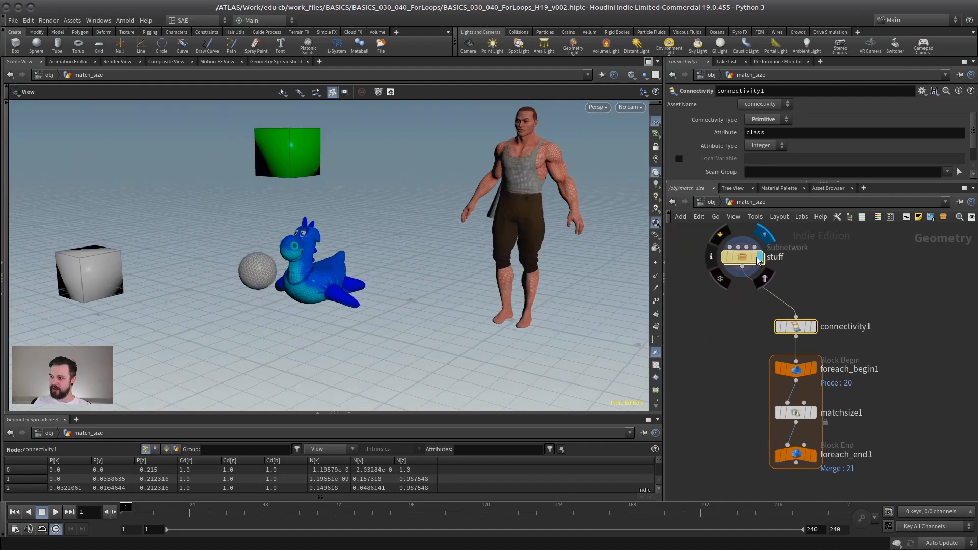
{"action": "left_click_drag", "start_coordinate": [484, 299], "coordinate": [576, 269]}
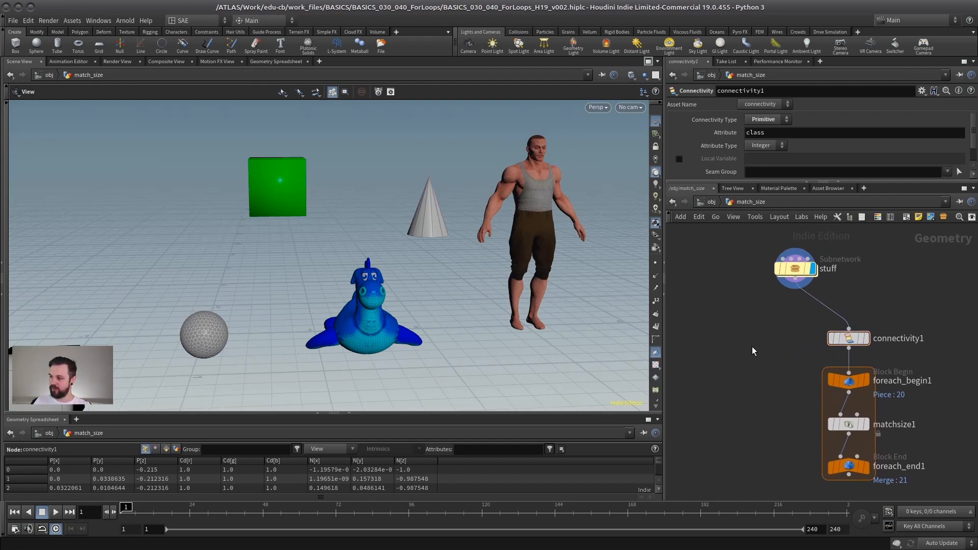
Step: Add a For-Each Named Primitive block beside the existing loop and connect foreach_begin2 to the stuff subnetwork's output
{"action": "key", "text": "Tab"}
{"action": "type", "text": "for"}
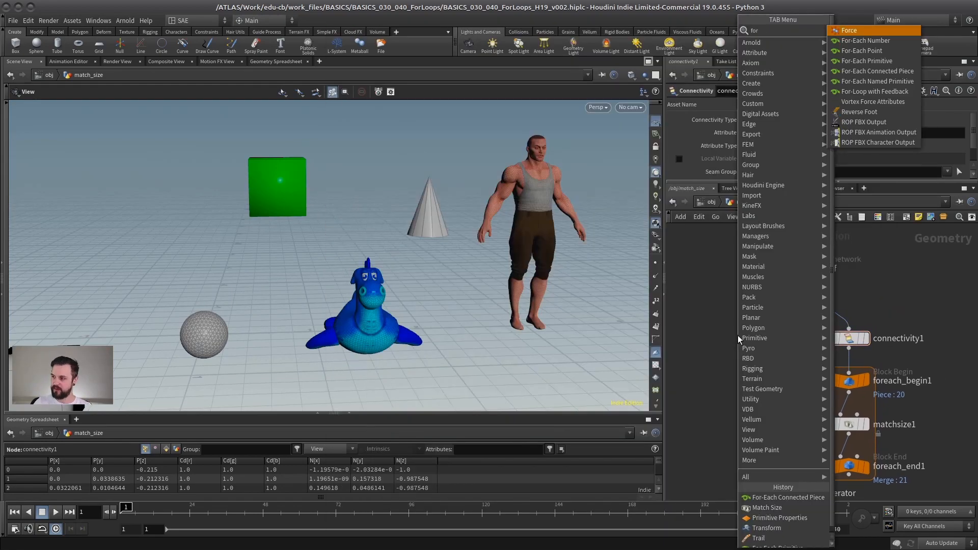
{"action": "left_click", "coordinate": [889, 83]}
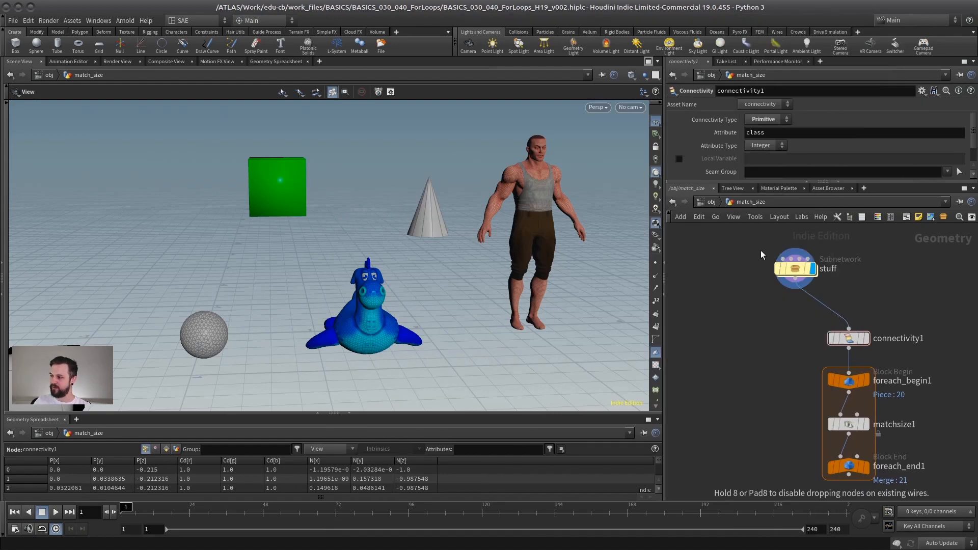
{"action": "left_click", "coordinate": [703, 334]}
{"action": "left_click_drag", "start_coordinate": [770, 304], "coordinate": [822, 276]}
{"action": "middle_click_drag", "start_coordinate": [788, 359], "coordinate": [790, 318]}
Step: Insert a copy of matchsize1 between foreach_begin2 and foreach_end2, then display foreach_end2 and check its node information
{"action": "left_click_drag", "start_coordinate": [734, 375], "coordinate": [740, 409]}
{"action": "left_click_drag", "start_coordinate": [884, 382], "coordinate": [737, 353], "text": "alt"}
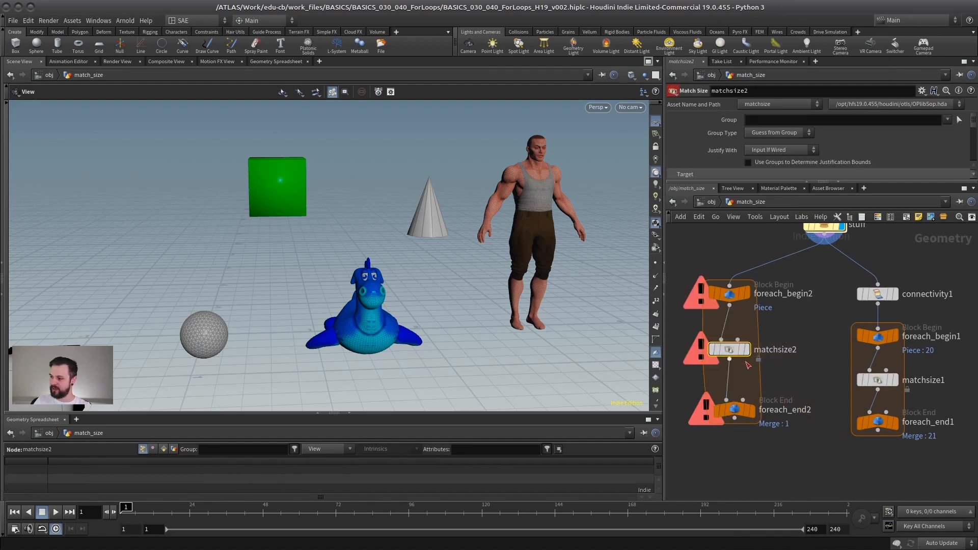
{"action": "left_click", "coordinate": [746, 412]}
{"action": "left_click", "coordinate": [735, 412]}
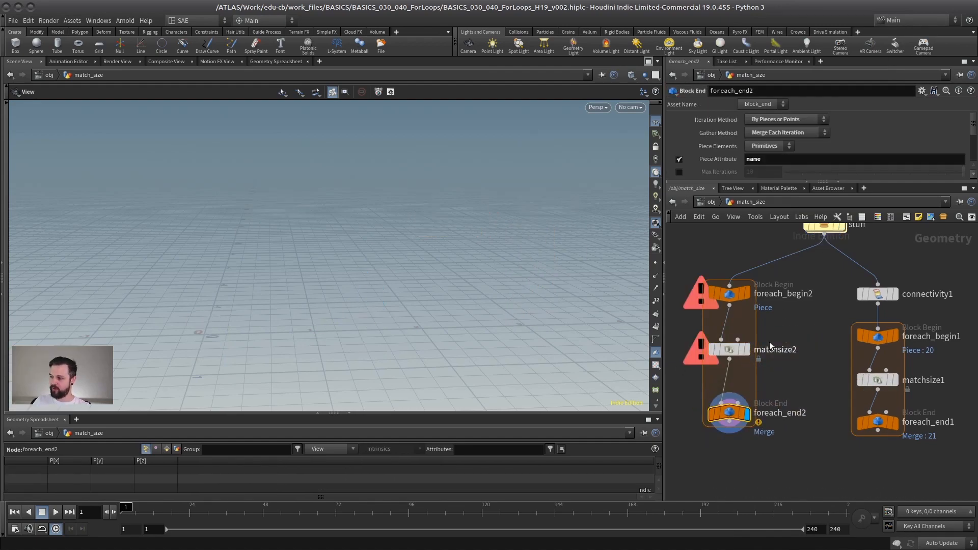
{"action": "middle_click_drag", "start_coordinate": [769, 346], "coordinate": [776, 376]}
{"action": "middle_click", "coordinate": [741, 442]}
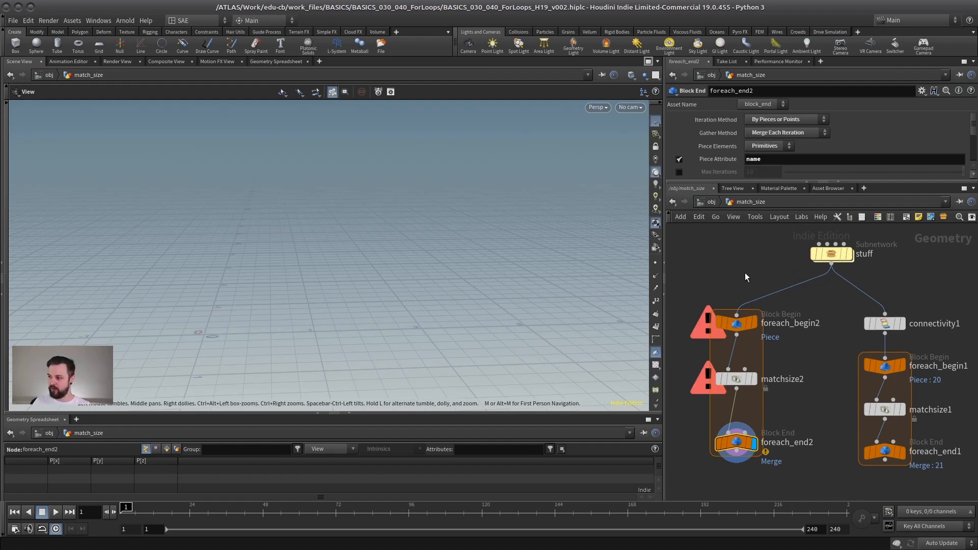
Step: Open the stuff subnetwork and spread sphere1, tube1, testgeometry_tommy1 and box2 farther from merge1
{"action": "scroll", "coordinate": [771, 302], "scroll_direction": "down", "scroll_amount": 3}
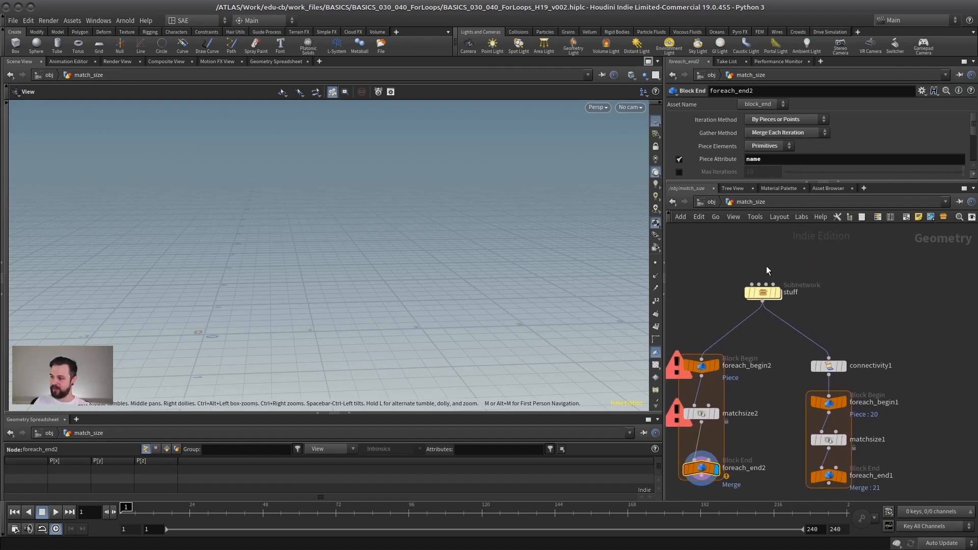
{"action": "middle_click_drag", "start_coordinate": [708, 328], "coordinate": [727, 345]}
{"action": "scroll", "coordinate": [810, 299], "scroll_direction": "up", "scroll_amount": 1}
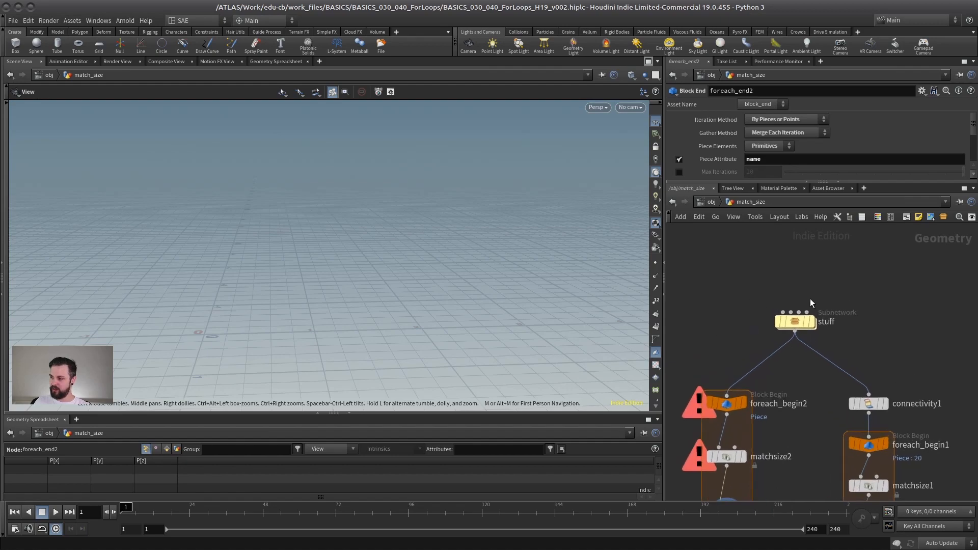
{"action": "double_click", "coordinate": [795, 320]}
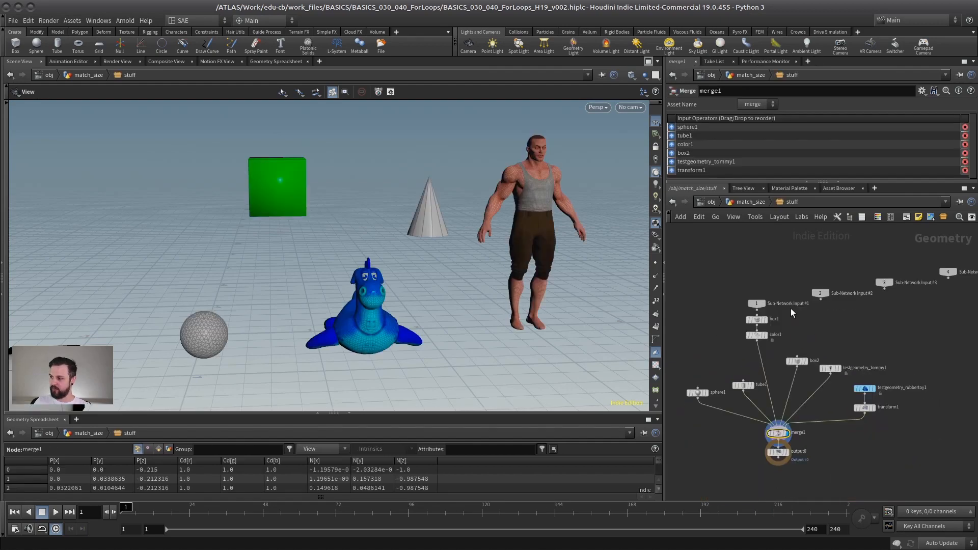
{"action": "scroll", "coordinate": [755, 346], "scroll_direction": "up", "scroll_amount": 3}
{"action": "middle_click_drag", "start_coordinate": [759, 349], "coordinate": [790, 307]}
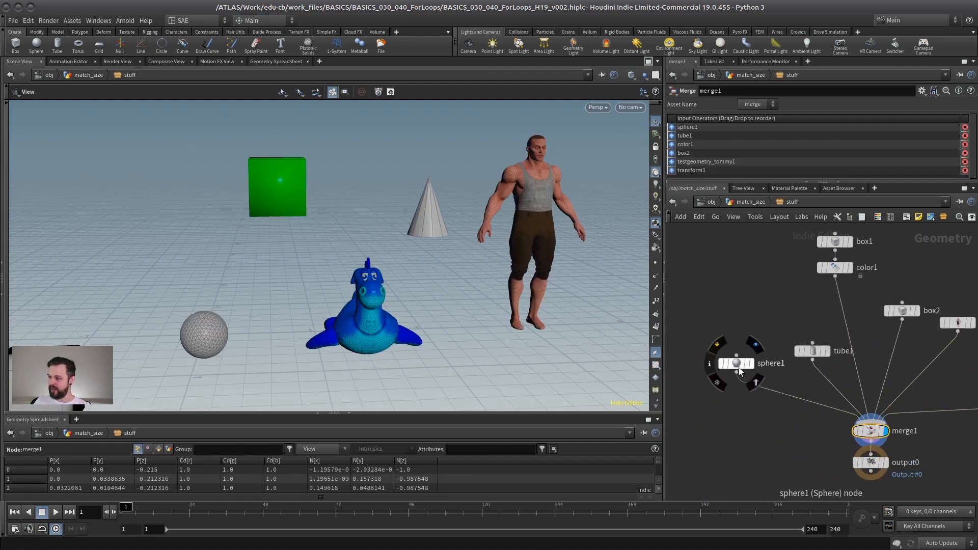
{"action": "left_click_drag", "start_coordinate": [739, 368], "coordinate": [663, 332]}
{"action": "left_click_drag", "start_coordinate": [816, 351], "coordinate": [744, 324]}
{"action": "middle_click_drag", "start_coordinate": [805, 306], "coordinate": [709, 307]}
{"action": "left_click_drag", "start_coordinate": [854, 322], "coordinate": [895, 309]}
{"action": "left_click_drag", "start_coordinate": [804, 310], "coordinate": [827, 280]}
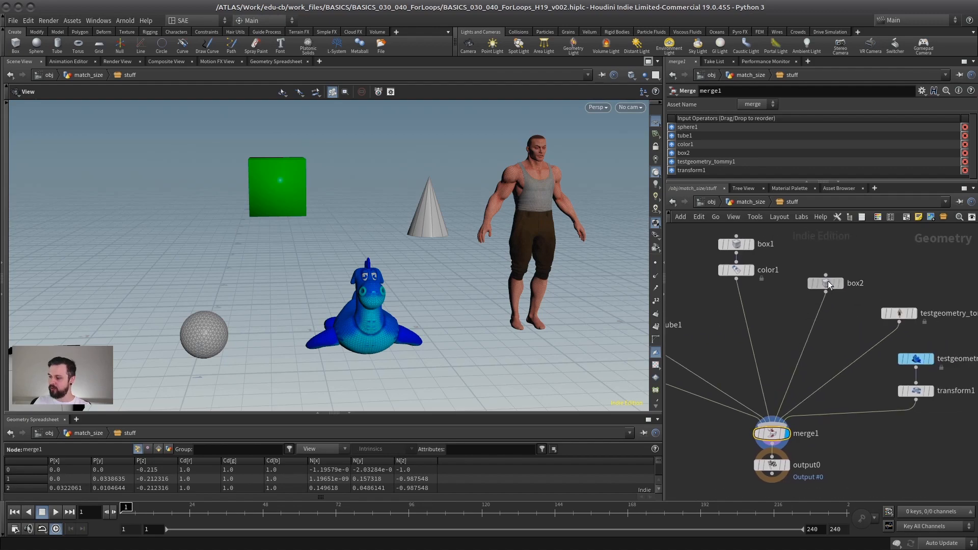
Step: Shift testgeometry_rubbertoy1 and transform1 aside together and lower output0 to make more room around merge1
{"action": "middle_click_drag", "start_coordinate": [967, 347], "coordinate": [894, 323]}
{"action": "left_click_drag", "start_coordinate": [913, 308], "coordinate": [830, 387]}
{"action": "left_click_drag", "start_coordinate": [844, 334], "coordinate": [897, 331]}
{"action": "left_click_drag", "start_coordinate": [707, 441], "coordinate": [707, 489]}
{"action": "middle_click_drag", "start_coordinate": [754, 334], "coordinate": [809, 339]}
{"action": "right_click", "coordinate": [798, 318]}
{"action": "left_click", "coordinate": [773, 307]}
{"action": "left_click", "coordinate": [815, 304]}
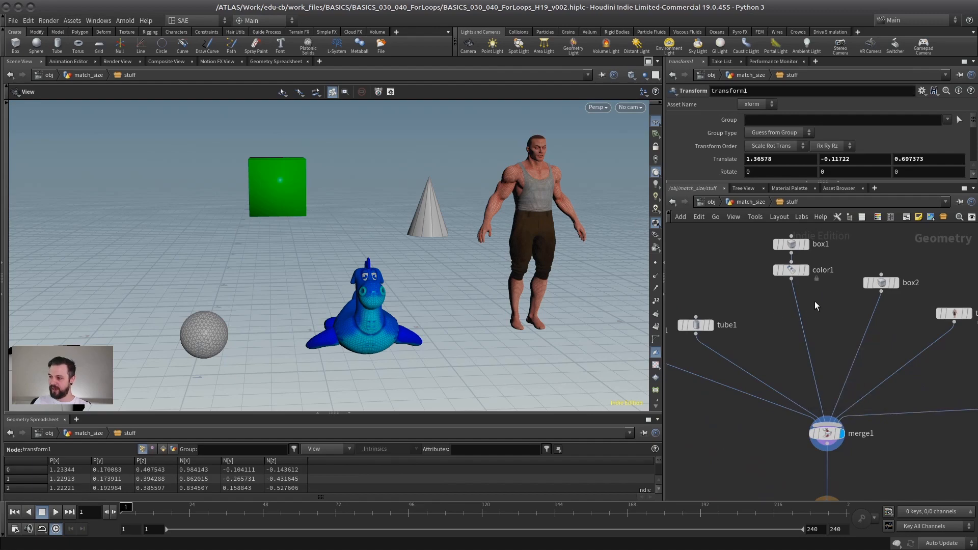
{"action": "right_click_drag", "start_coordinate": [766, 318], "coordinate": [755, 319]}
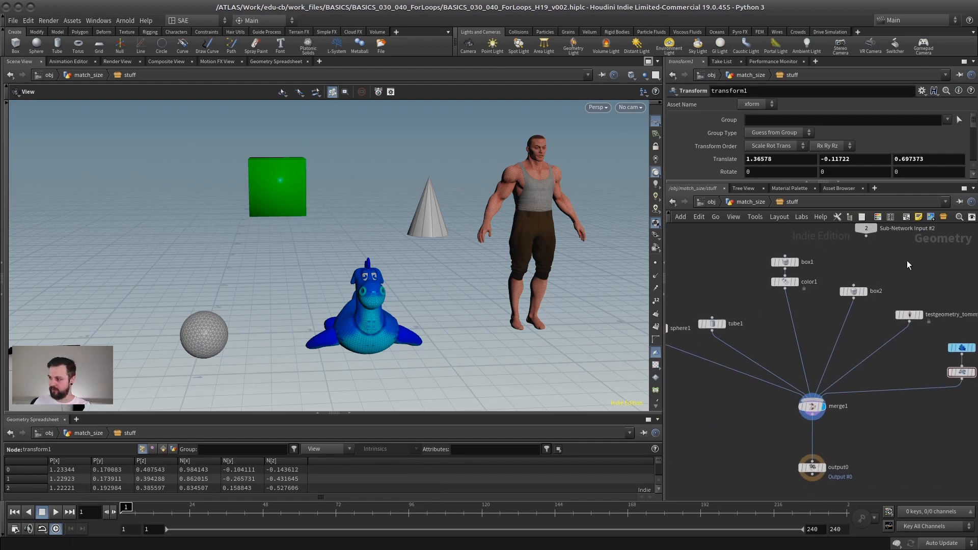
{"action": "middle_click_drag", "start_coordinate": [954, 282], "coordinate": [787, 277]}
{"action": "right_click_drag", "start_coordinate": [787, 277], "coordinate": [799, 282]}
Step: Display testgeometry_rubbertoy1 on its own, inspect it, and move it with transform1 to free space below
{"action": "left_click", "coordinate": [798, 335]}
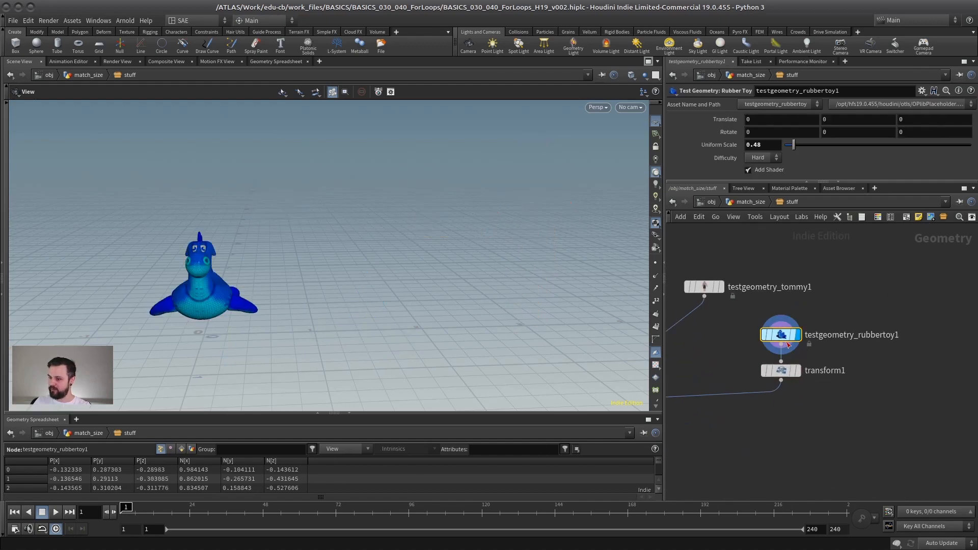
{"action": "middle_click_drag", "start_coordinate": [263, 300], "coordinate": [398, 307]}
{"action": "right_click_drag", "start_coordinate": [397, 308], "coordinate": [423, 311]}
{"action": "left_click_drag", "start_coordinate": [422, 311], "coordinate": [356, 279]}
{"action": "left_click_drag", "start_coordinate": [781, 371], "coordinate": [835, 330], "text": "shift"}
Step: Insert a Name node between transform1 and merge1
{"action": "left_click", "coordinate": [818, 380]}
{"action": "key", "text": "Tab"}
{"action": "type", "text": "name"}
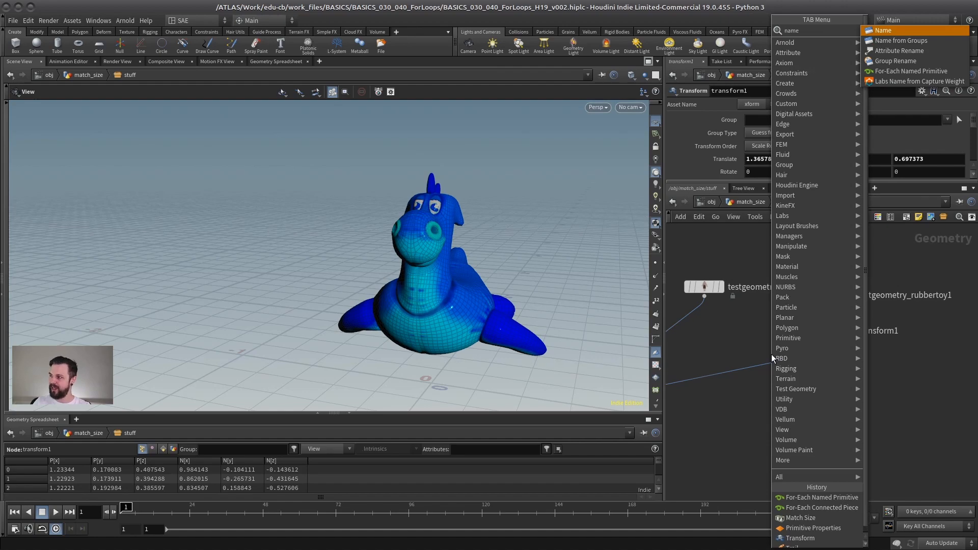
{"action": "key", "text": "Return"}
{"action": "left_click", "coordinate": [830, 377]}
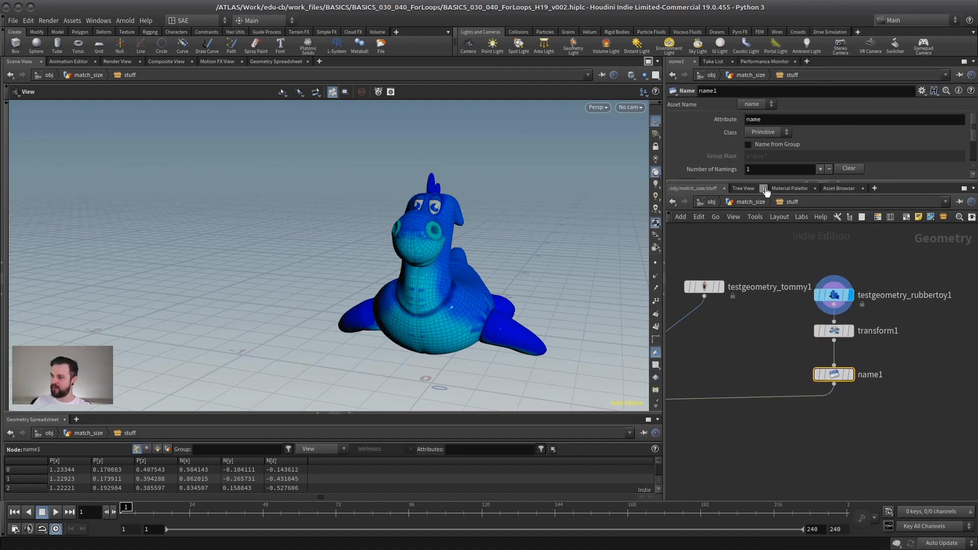
Step: Set name1's Name value to "toy"
{"action": "left_click_drag", "start_coordinate": [778, 182], "coordinate": [799, 235]}
{"action": "middle_click_drag", "start_coordinate": [326, 182], "coordinate": [268, 180]}
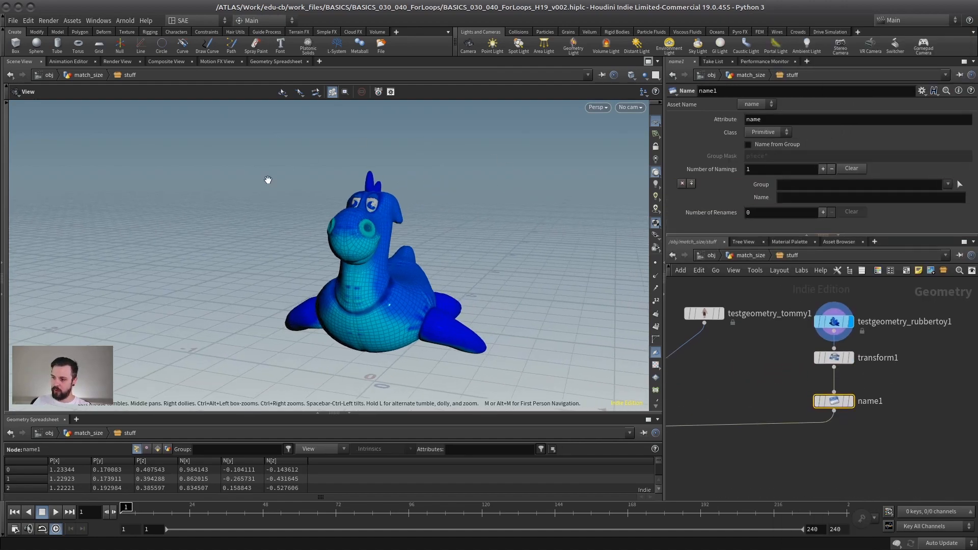
{"action": "left_click", "coordinate": [815, 197]}
{"action": "type", "text": "t"}
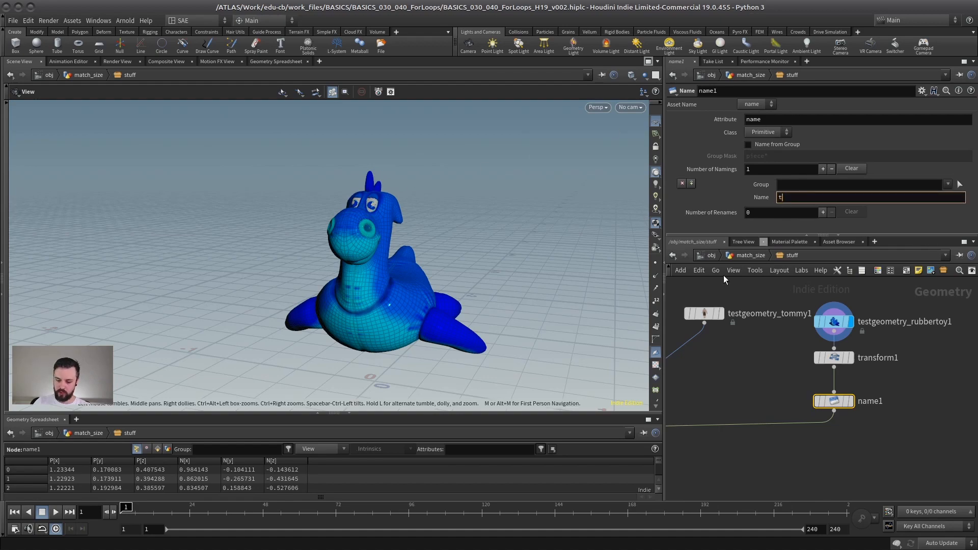
{"action": "type", "text": "oy"}
{"action": "key", "text": "Return"}
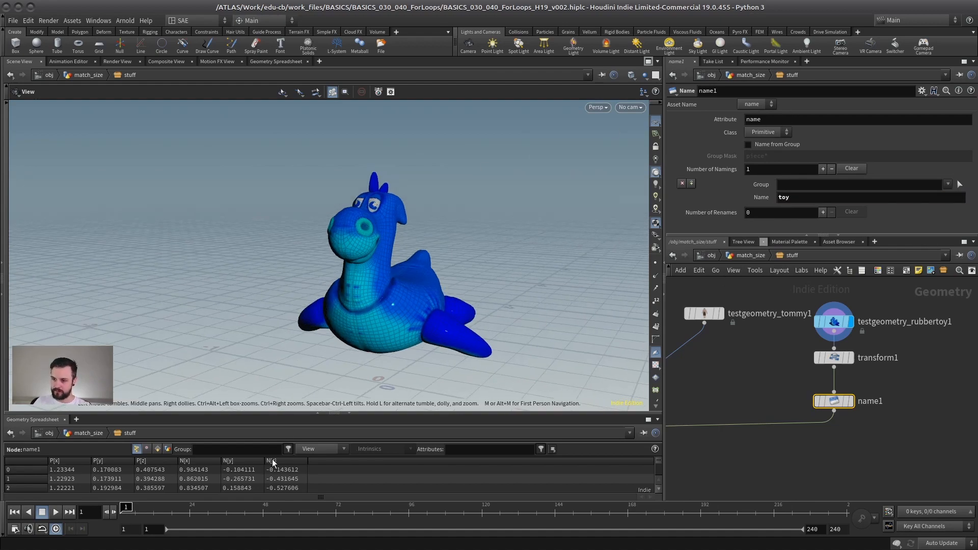
Step: Show name1's primitive attributes in the Geometry Spreadsheet and check the name values
{"action": "left_click", "coordinate": [157, 448]}
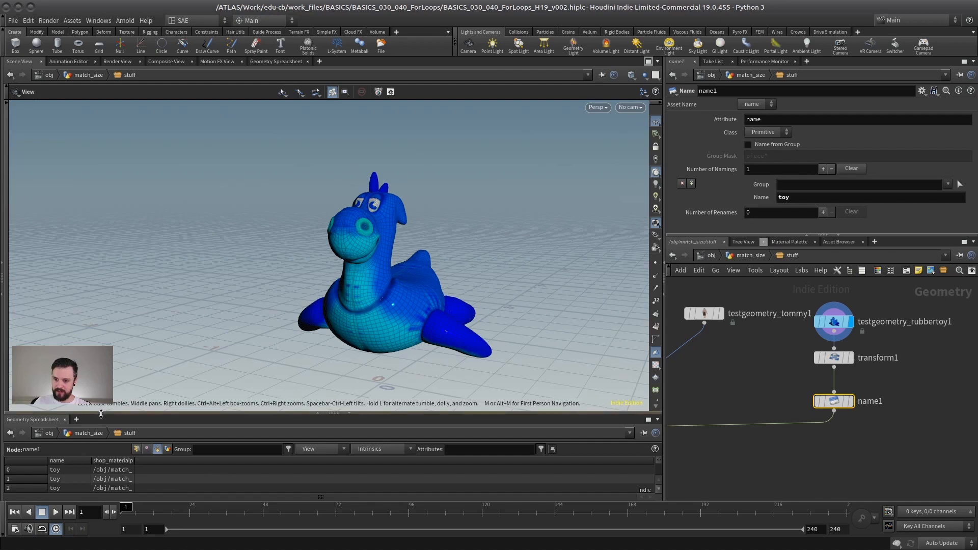
{"action": "left_click_drag", "start_coordinate": [101, 413], "coordinate": [111, 295]}
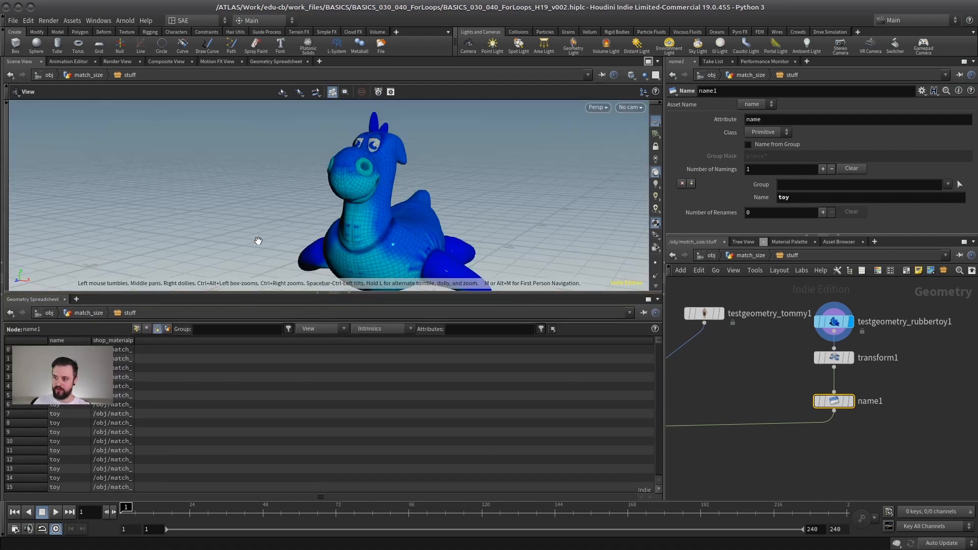
{"action": "left_click_drag", "start_coordinate": [100, 293], "coordinate": [102, 414]}
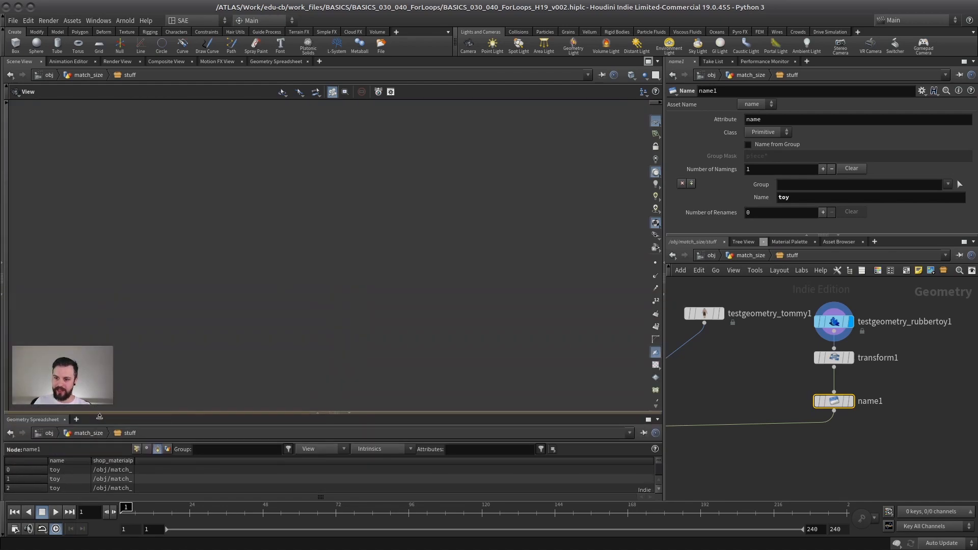
Step: Insert a copy of name1 between testgeometry_tommy1 and merge1, display it, and set its Name value to "tommy"
{"action": "middle_click_drag", "start_coordinate": [832, 410], "coordinate": [928, 397]}
{"action": "left_click_drag", "start_coordinate": [928, 390], "coordinate": [799, 362], "text": "alt"}
{"action": "left_click", "coordinate": [816, 362]}
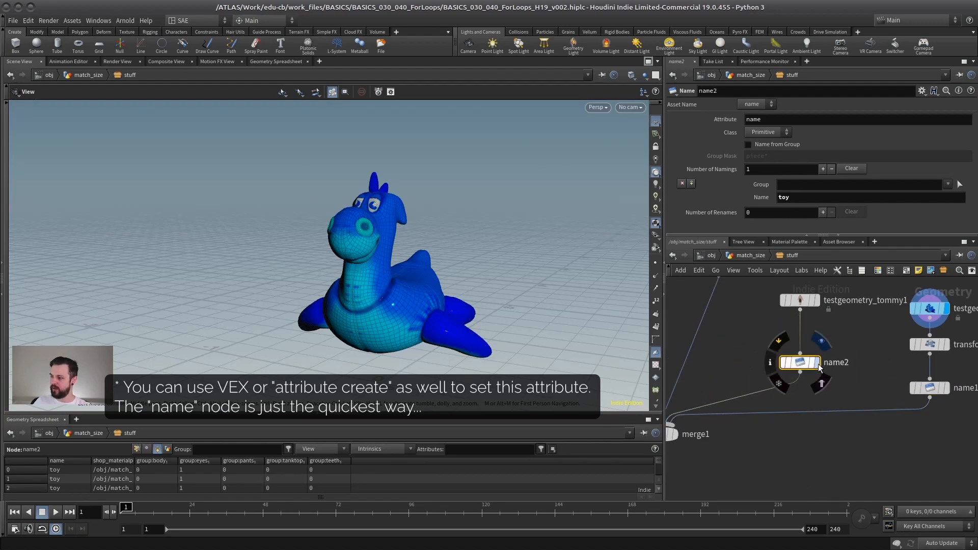
{"action": "left_click_drag", "start_coordinate": [315, 282], "coordinate": [356, 262]}
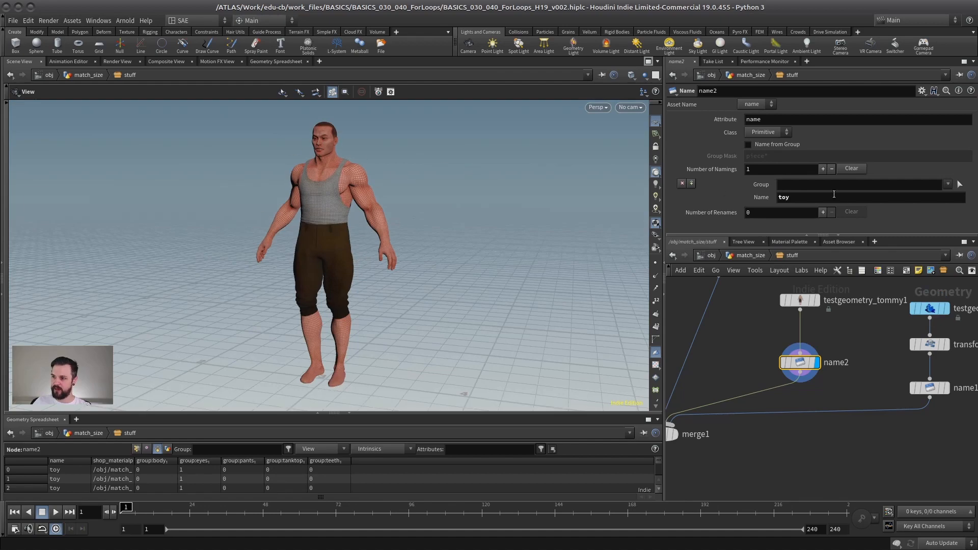
{"action": "left_click_drag", "start_coordinate": [834, 197], "coordinate": [759, 202]}
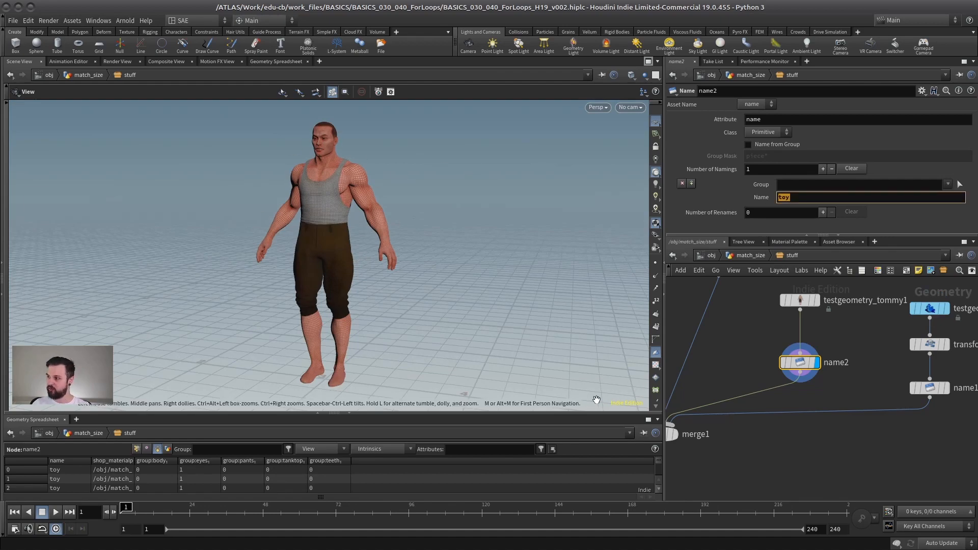
{"action": "type", "text": "tom"}
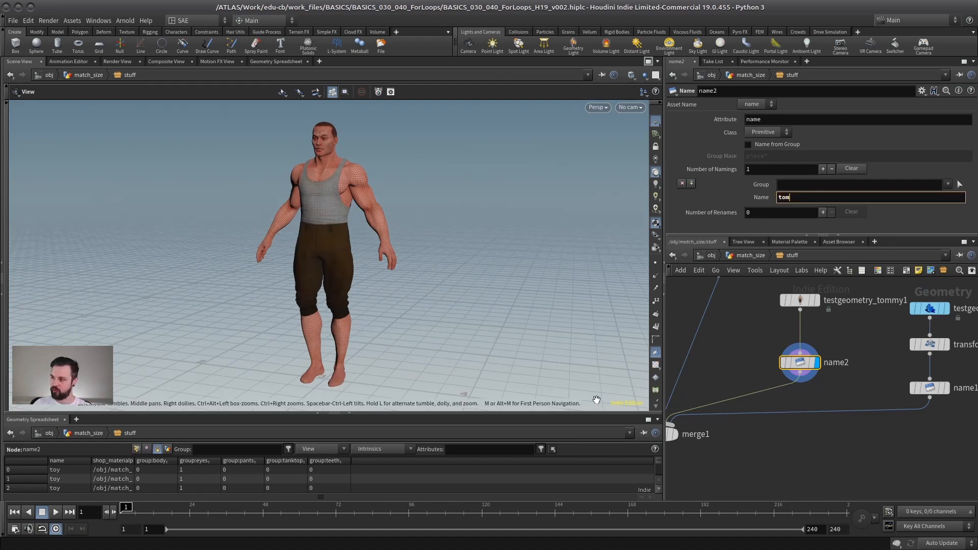
{"action": "type", "text": "my"}
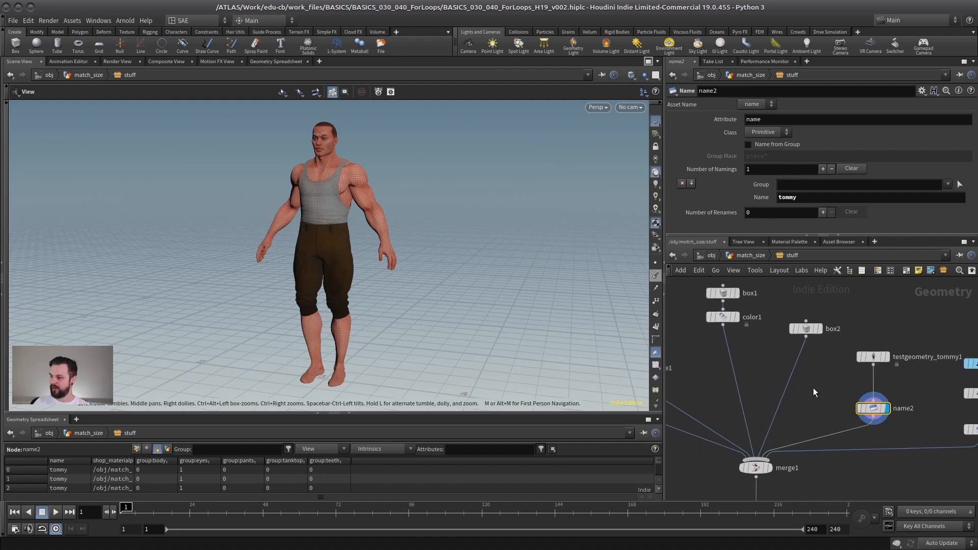
Step: Insert copied Name nodes after box2 and color1, with the Name values "box1" and "box2" respectively
{"action": "middle_click_drag", "start_coordinate": [813, 389], "coordinate": [833, 376]}
{"action": "left_click_drag", "start_coordinate": [899, 399], "coordinate": [726, 380], "text": "alt"}
{"action": "double_click", "coordinate": [793, 198]}
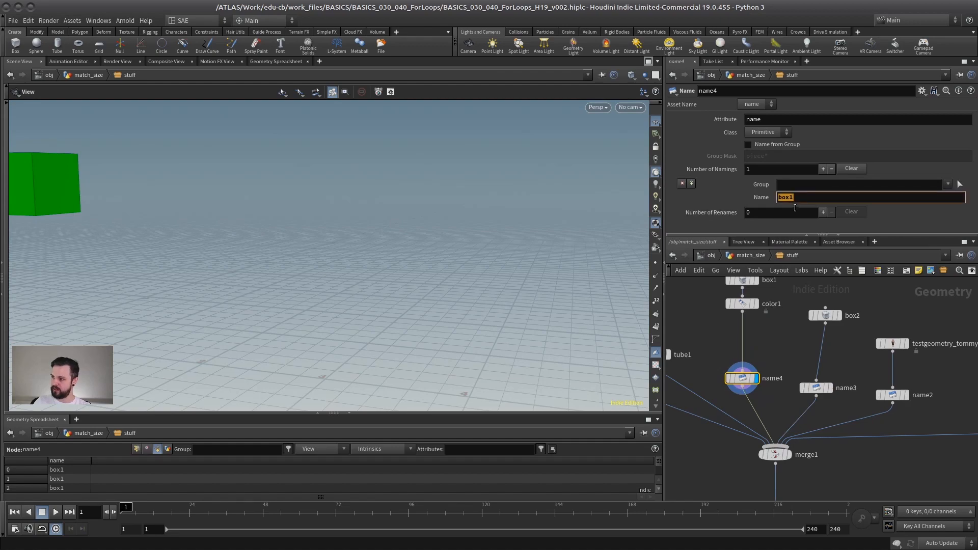
{"action": "type", "text": "box2"}
{"action": "key", "text": "Return"}
Step: Insert copied Name nodes after tube1 and sphere1, with the Name values "tube1" and "sphere"
{"action": "middle_click_drag", "start_coordinate": [826, 352], "coordinate": [937, 339]}
{"action": "left_click_drag", "start_coordinate": [864, 371], "coordinate": [731, 379], "text": "alt"}
{"action": "double_click", "coordinate": [803, 196]}
{"action": "type", "text": "tube1"}
{"action": "key", "text": "Return"}
{"action": "double_click", "coordinate": [795, 197]}
{"action": "type", "text": "sphere"}
{"action": "key", "text": "Return"}
Step: Return to the match_size network, display foreach_end2, and look up the For-Each Named Primitive operator
{"action": "scroll", "coordinate": [790, 337], "scroll_direction": "down", "scroll_amount": 3}
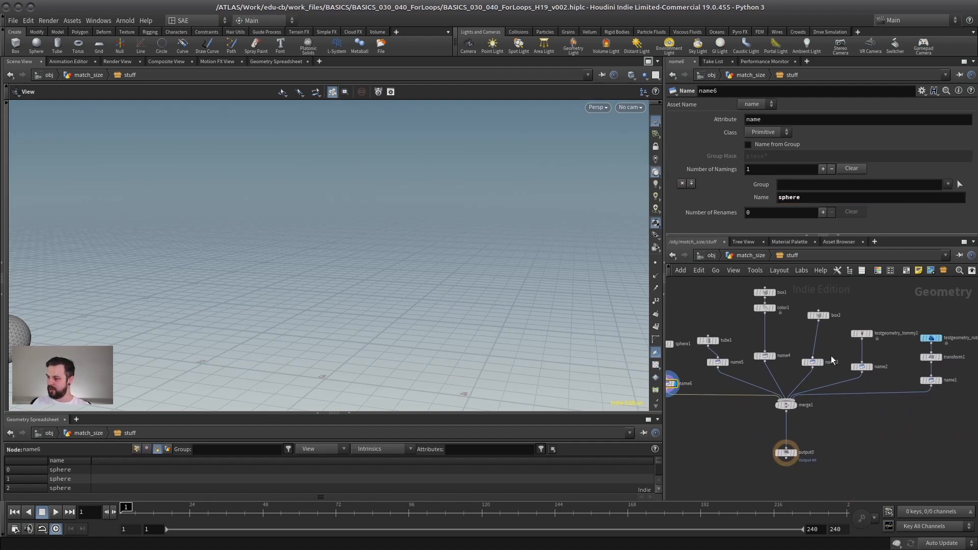
{"action": "left_click", "coordinate": [750, 255]}
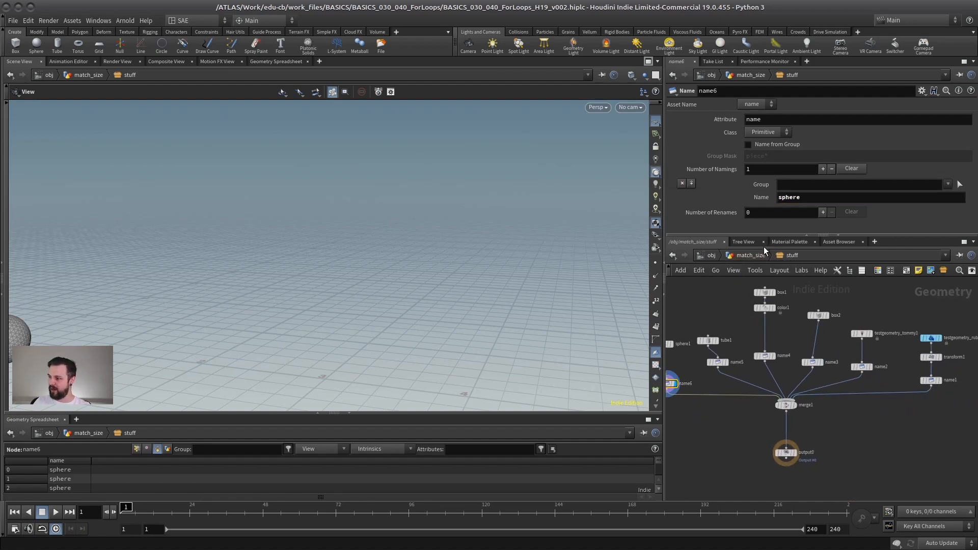
{"action": "left_click", "coordinate": [756, 441]}
{"action": "key", "text": "Tab"}
{"action": "type", "text": "for"}
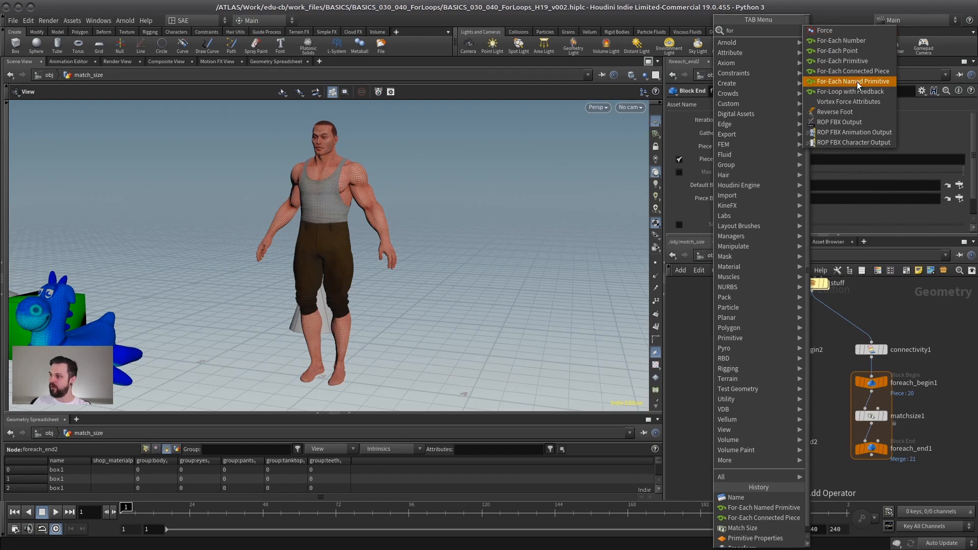
{"action": "left_click", "coordinate": [818, 393]}
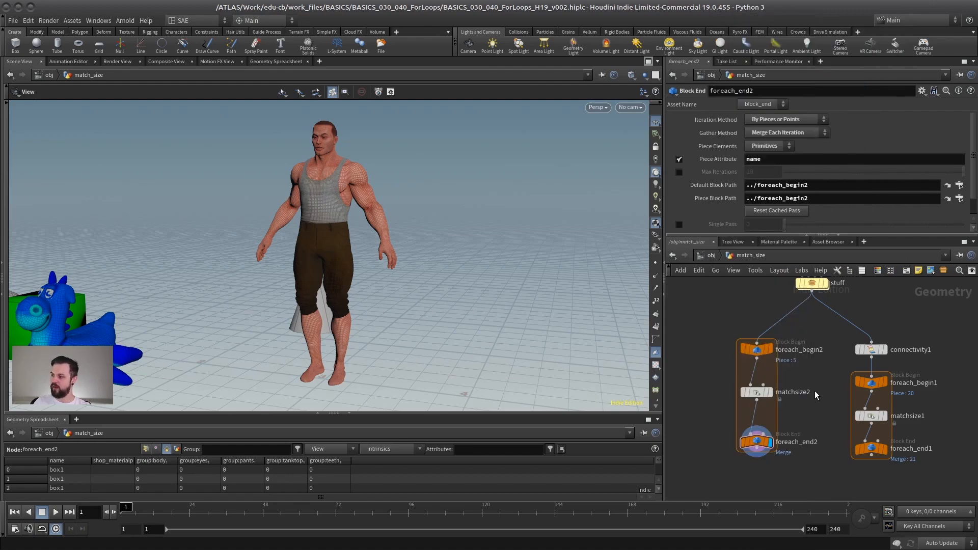
Step: Inspect the models placed by the named-primitive loop together with its nodes
{"action": "middle_click_drag", "start_coordinate": [817, 395], "coordinate": [817, 369]}
{"action": "scroll", "coordinate": [440, 341], "scroll_direction": "down", "scroll_amount": 5}
{"action": "left_click_drag", "start_coordinate": [439, 340], "coordinate": [519, 288]}
{"action": "scroll", "coordinate": [815, 385], "scroll_direction": "up", "scroll_amount": 3}
{"action": "scroll", "coordinate": [820, 374], "scroll_direction": "down", "scroll_amount": 2}
{"action": "middle_click_drag", "start_coordinate": [790, 352], "coordinate": [815, 391]}
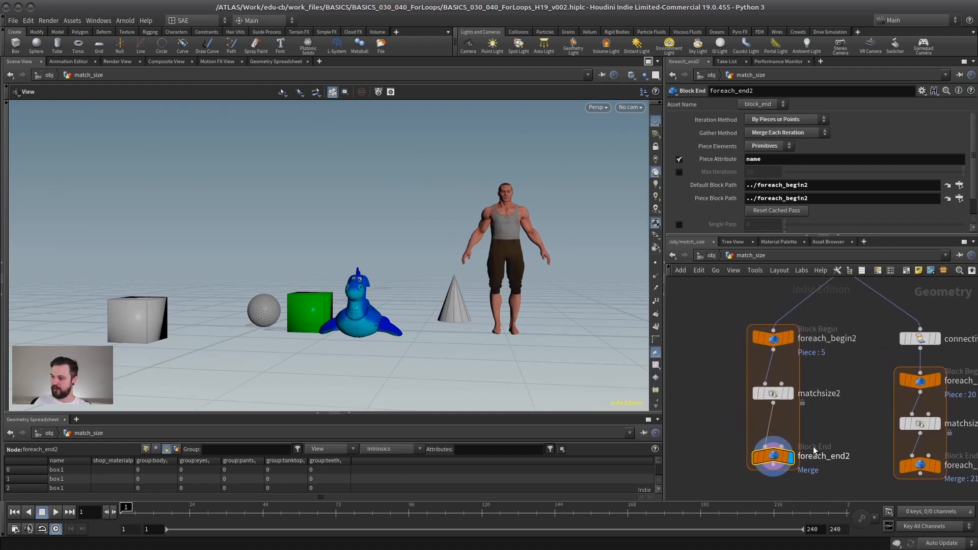
Step: Move foreach_begin2, matchsize2 and foreach_end2 farther from the connectivity loop and check foreach_end2's Piece Attribute
{"action": "left_click_drag", "start_coordinate": [734, 310], "coordinate": [820, 468]}
{"action": "left_click_drag", "start_coordinate": [772, 396], "coordinate": [719, 400]}
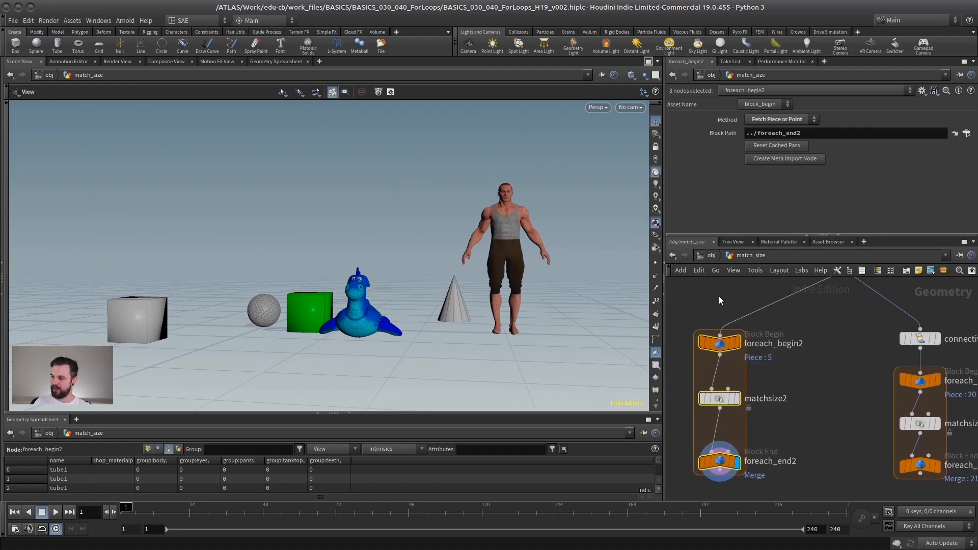
{"action": "left_click", "coordinate": [719, 461]}
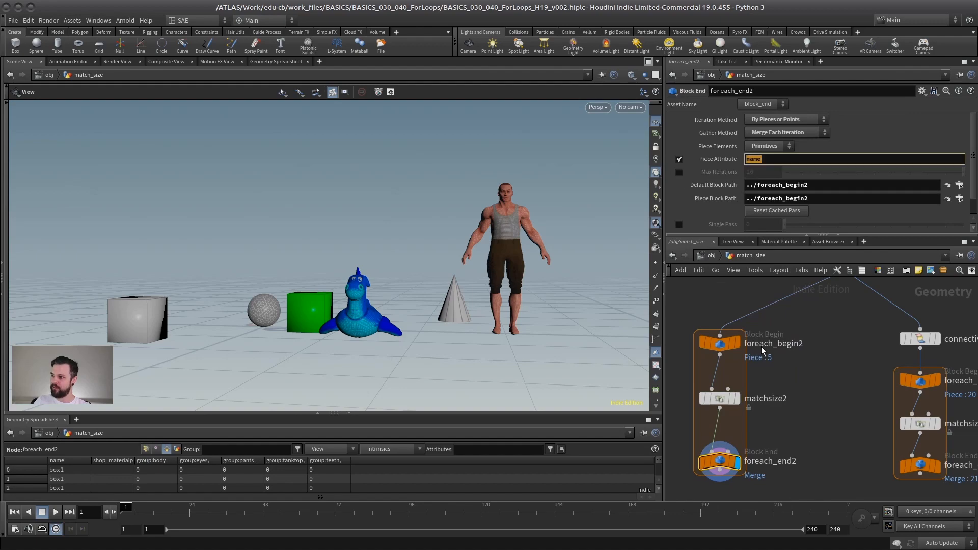
{"action": "left_click", "coordinate": [815, 349]}
{"action": "scroll", "coordinate": [748, 292], "scroll_direction": "down", "scroll_amount": 3}
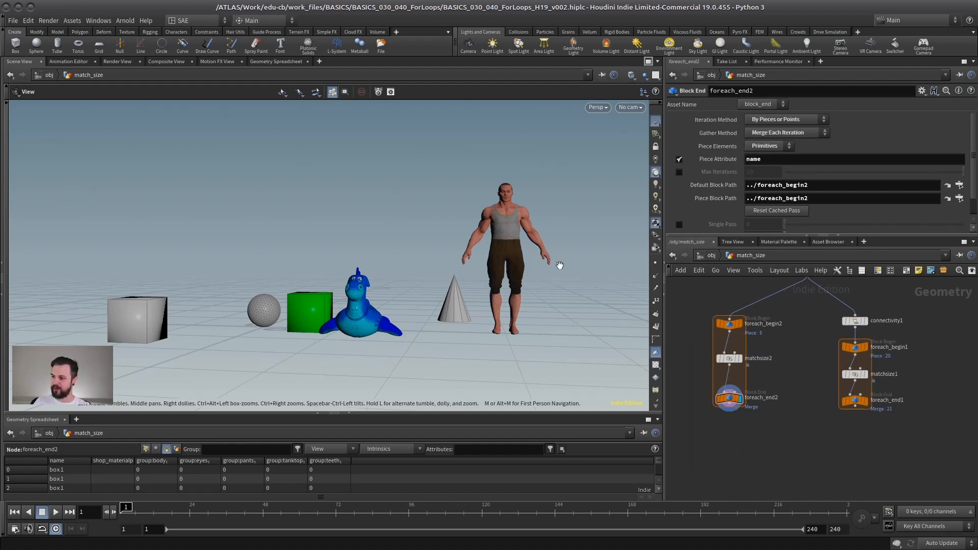
Step: Examine the arranged models from several angles and switch the viewport shading to smooth without wireframe
{"action": "left_click_drag", "start_coordinate": [559, 265], "coordinate": [467, 283]}
{"action": "middle_click_drag", "start_coordinate": [467, 283], "coordinate": [419, 273]}
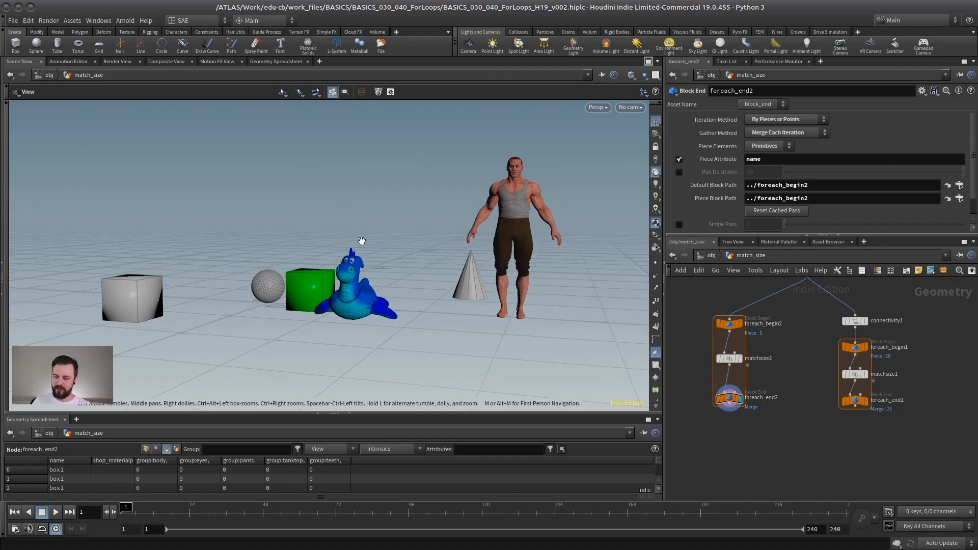
{"action": "middle_click_drag", "start_coordinate": [361, 240], "coordinate": [349, 251]}
{"action": "scroll", "coordinate": [350, 252], "scroll_direction": "up", "scroll_amount": 3}
{"action": "left_click_drag", "start_coordinate": [350, 251], "coordinate": [390, 245]}
{"action": "scroll", "coordinate": [354, 242], "scroll_direction": "down", "scroll_amount": 1}
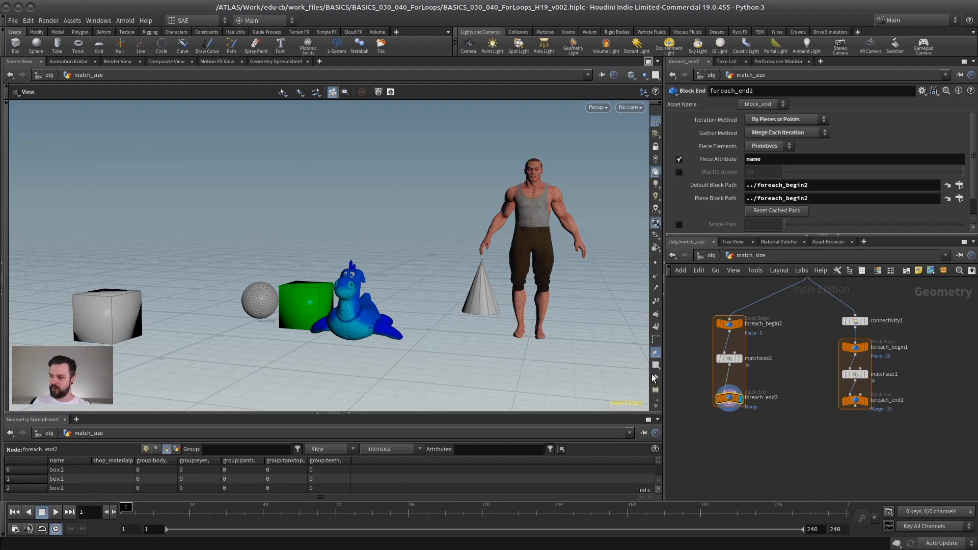
{"action": "left_click_drag", "start_coordinate": [456, 292], "coordinate": [423, 302]}
{"action": "key", "text": "shift+w"}
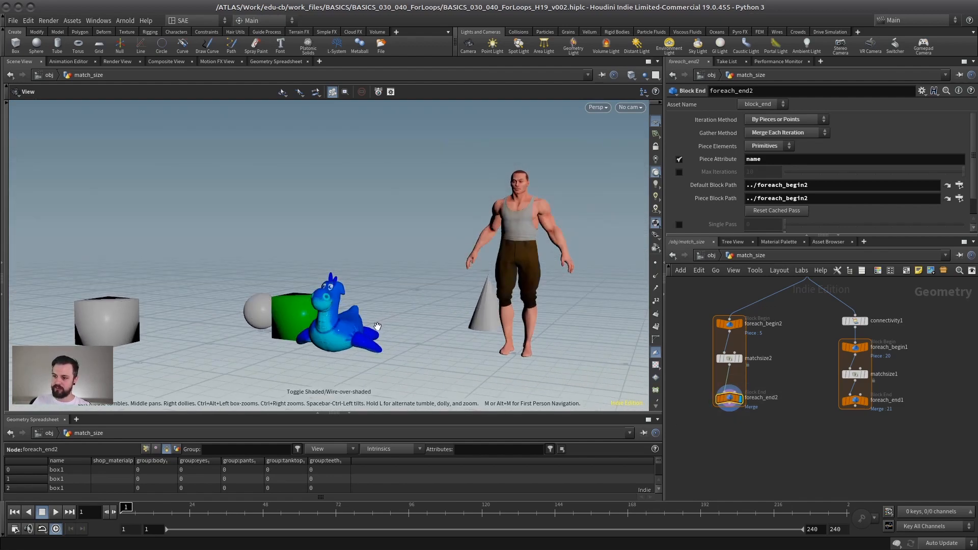
{"action": "mouse_move", "coordinate": [342, 315]}
{"action": "left_mouse_down"}
{"action": "mouse_move", "coordinate": [372, 325]}
{"action": "mouse_move", "coordinate": [400, 304]}
{"action": "left_mouse_up"}
{"action": "right_click_drag", "start_coordinate": [399, 304], "coordinate": [472, 206]}
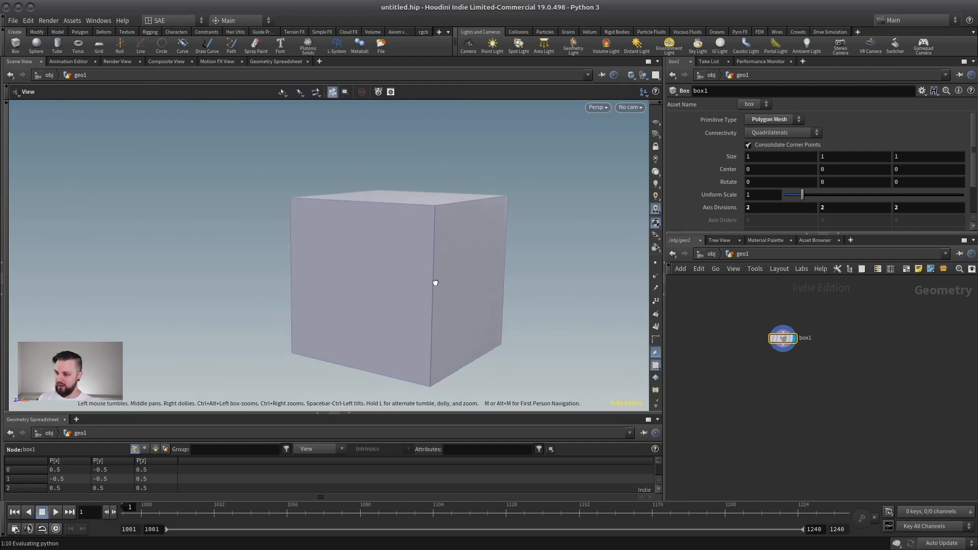
Step: In the new scene, append a Group node to box1 and show primitive numbers in the viewport
{"action": "key", "text": "Tab"}
{"action": "type", "text": "group"}
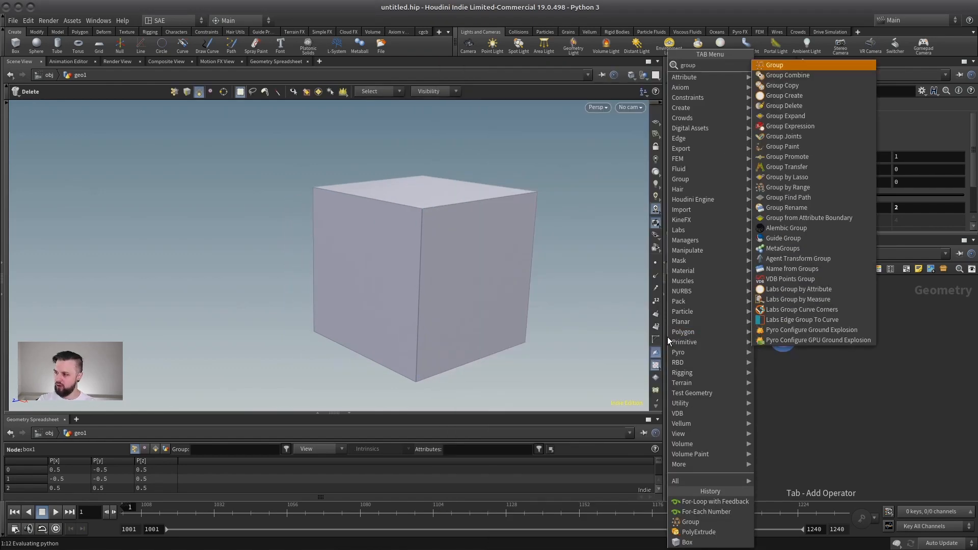
{"action": "key", "text": "Return"}
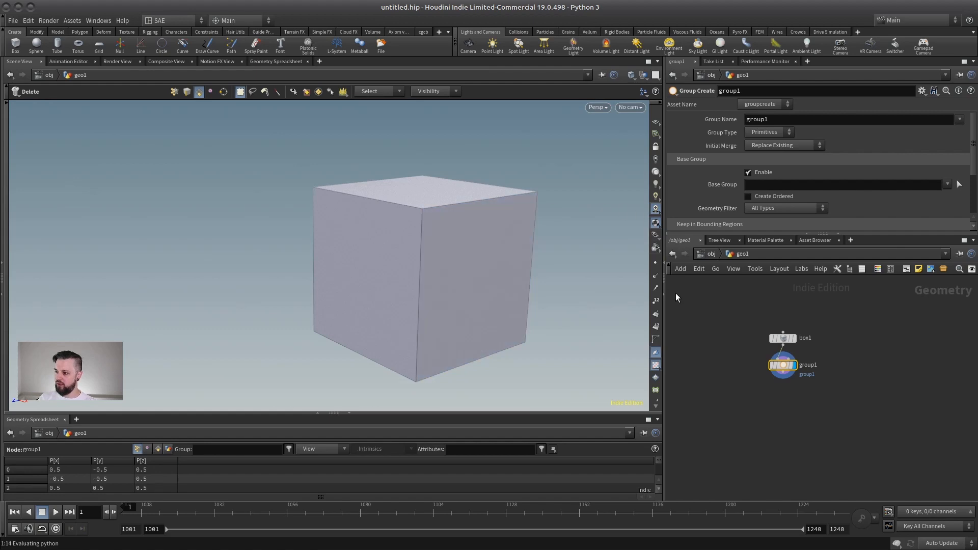
{"action": "left_click", "coordinate": [657, 327]}
{"action": "left_click_drag", "start_coordinate": [326, 285], "coordinate": [346, 278], "text": "alt"}
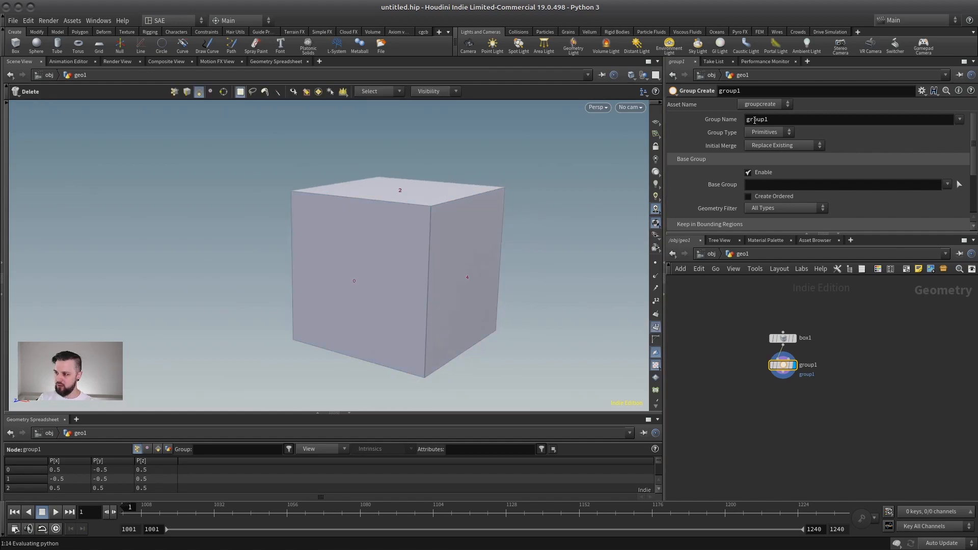
Step: Set group1's Base Group to primitive 0
{"action": "left_click", "coordinate": [780, 186]}
{"action": "type", "text": "0"}
{"action": "key", "text": "Return"}
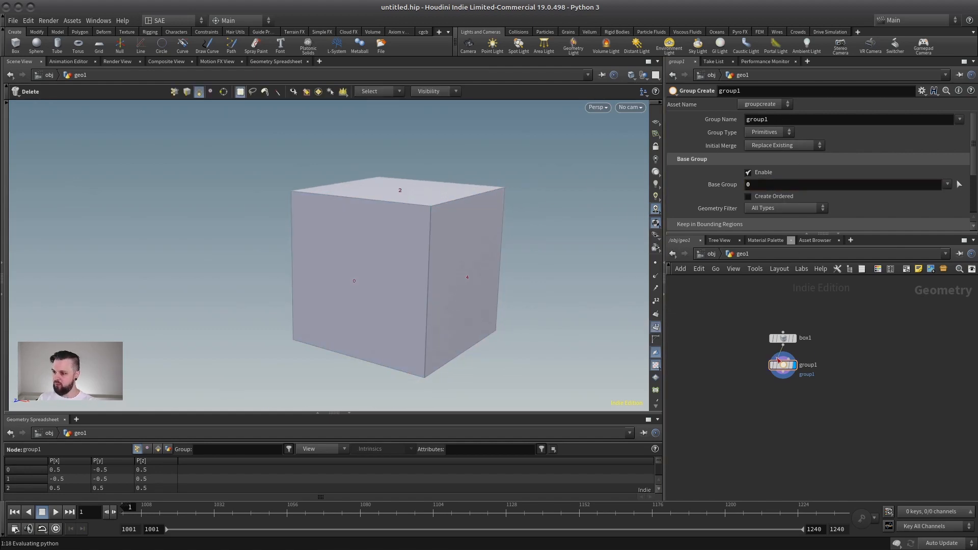
Step: Append a PolyExtrude node after group1, restricted to group1, with Distance 0.083 and Inset 0.077
{"action": "left_click_drag", "start_coordinate": [783, 365], "coordinate": [785, 385]}
{"action": "key", "text": "Tab"}
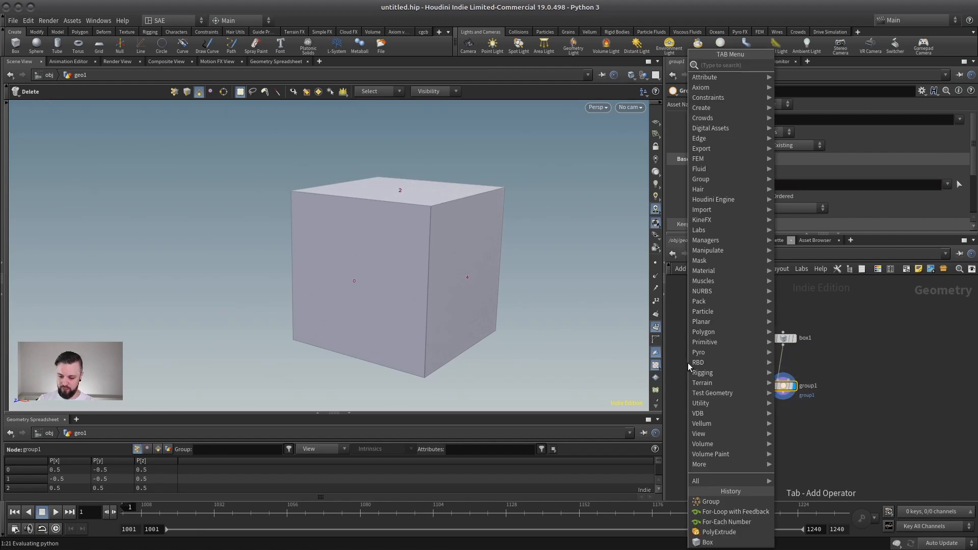
{"action": "type", "text": "polyex"}
{"action": "key", "text": "Return"}
{"action": "key", "text": "Return"}
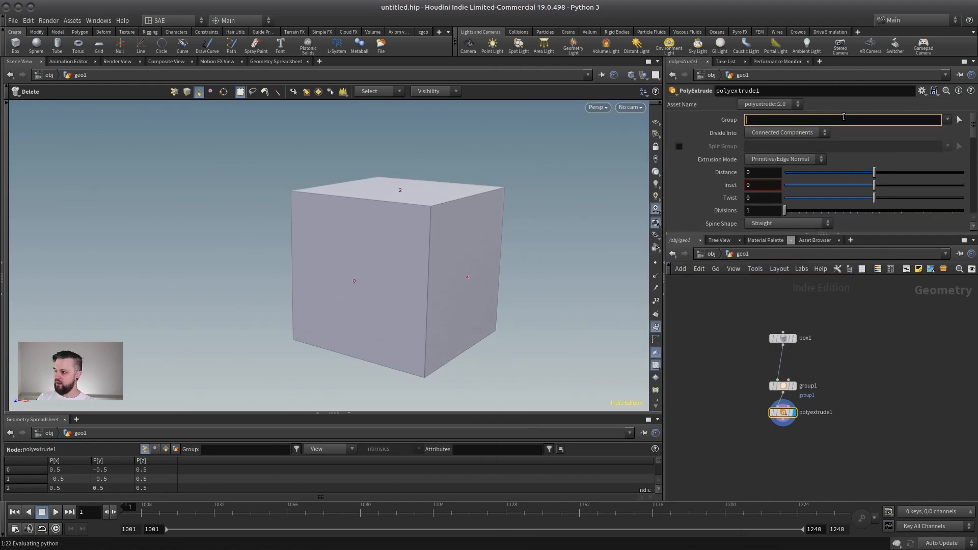
{"action": "left_click", "coordinate": [947, 120]}
{"action": "left_click", "coordinate": [956, 133]}
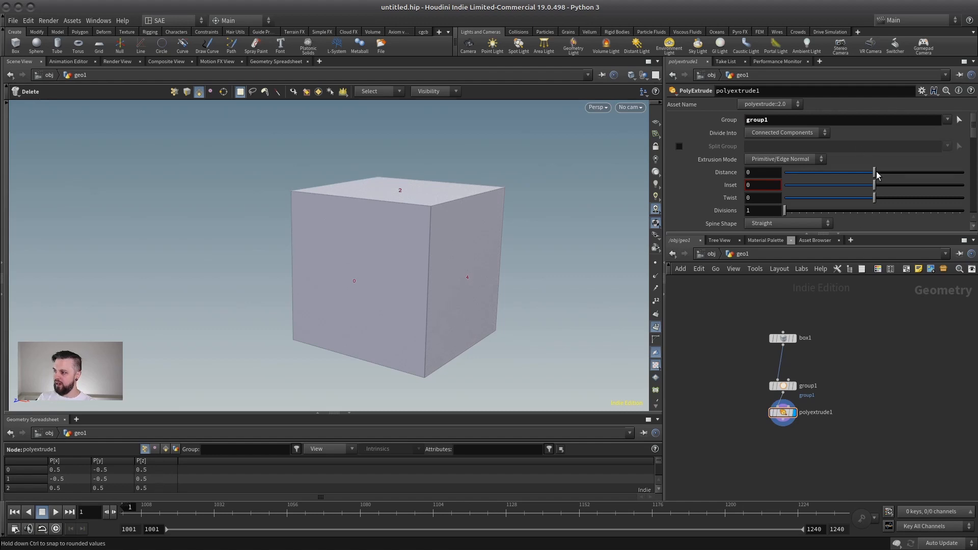
{"action": "mouse_move", "coordinate": [873, 185]}
{"action": "left_mouse_down"}
{"action": "mouse_move", "coordinate": [883, 188]}
{"action": "mouse_move", "coordinate": [882, 176]}
{"action": "left_mouse_up"}
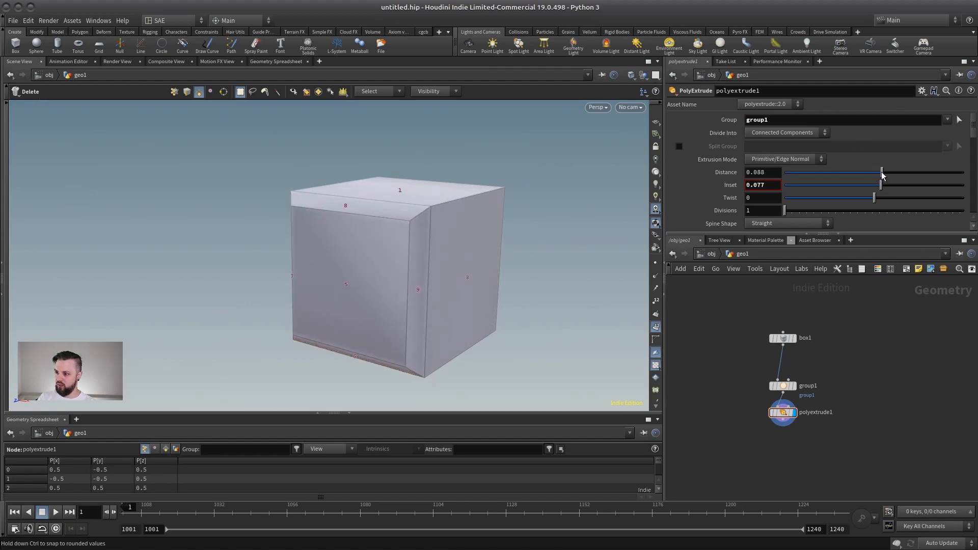
Step: Append a copy of polyextrude1 below it and set the copy's Inset to 0 and Distance to -0.077
{"action": "middle_click_drag", "start_coordinate": [805, 390], "coordinate": [804, 349]}
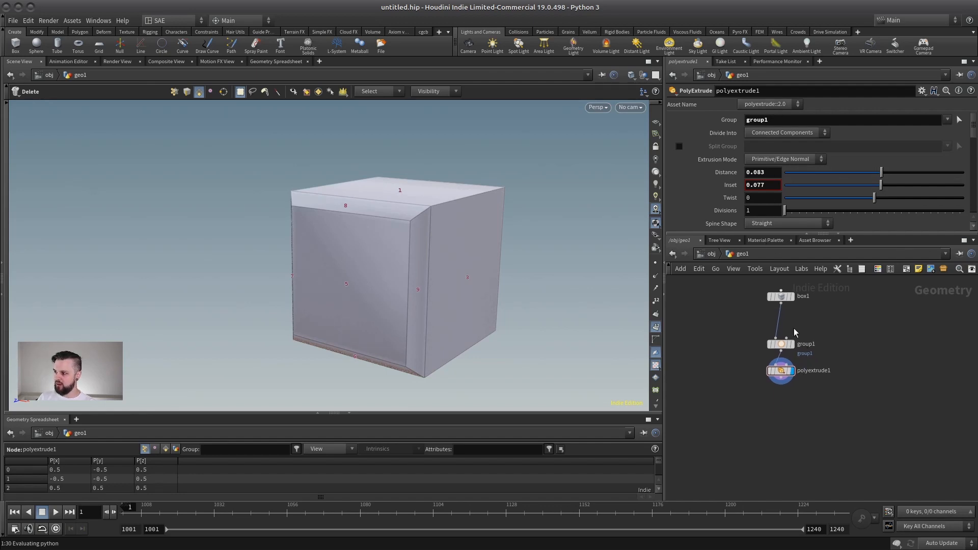
{"action": "left_click_drag", "start_coordinate": [783, 374], "coordinate": [787, 444]}
{"action": "scroll", "coordinate": [808, 419], "scroll_direction": "up", "scroll_amount": 3}
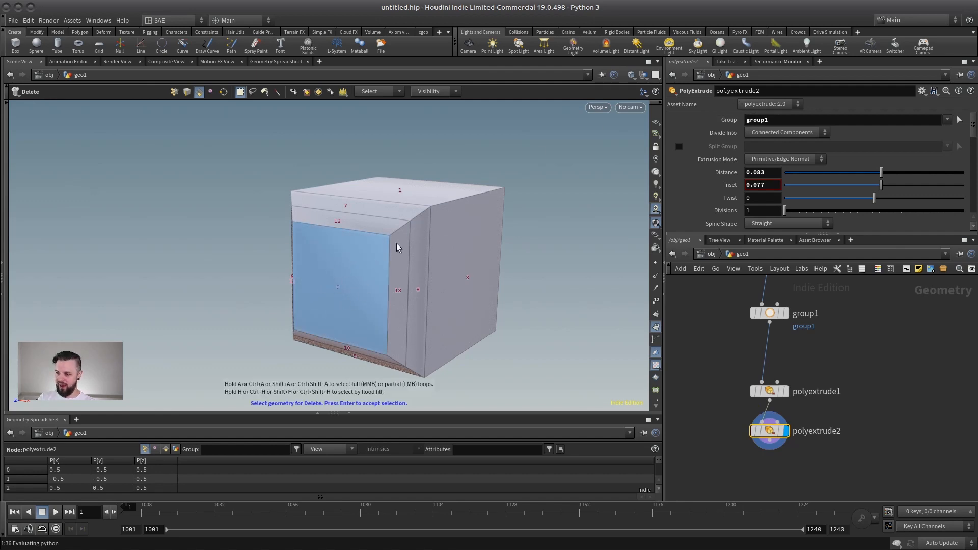
{"action": "left_click_drag", "start_coordinate": [881, 184], "coordinate": [835, 196]}
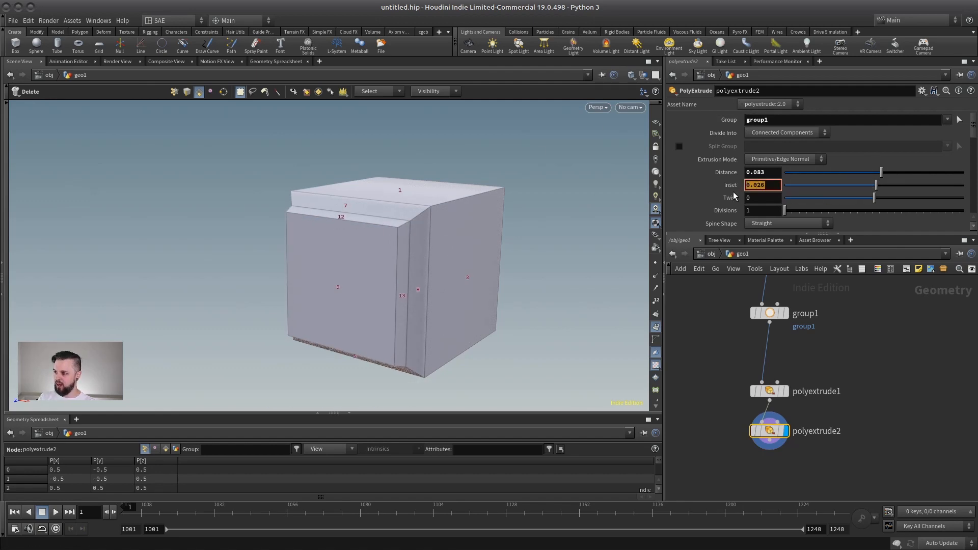
{"action": "type", "text": "0"}
{"action": "key", "text": "shift+Tab"}
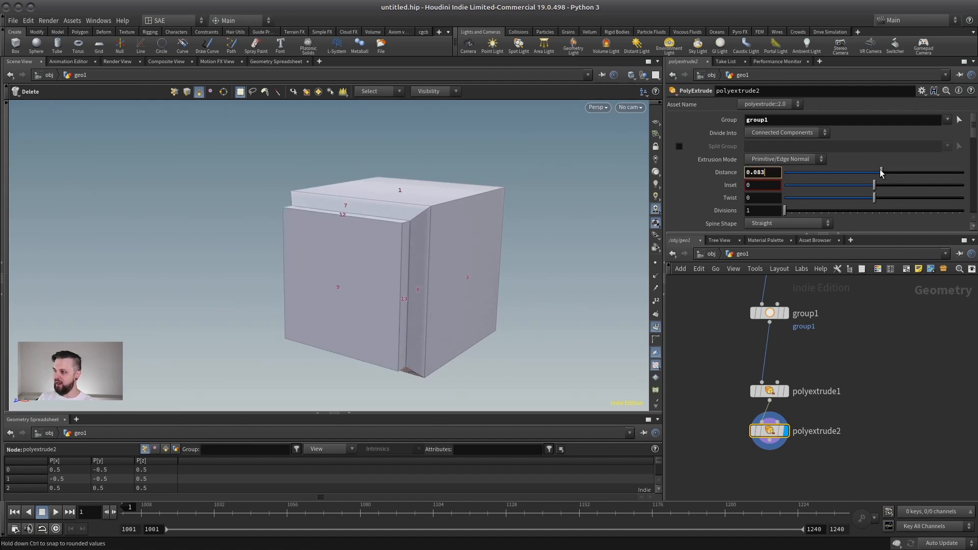
{"action": "left_click_drag", "start_coordinate": [881, 173], "coordinate": [868, 176]}
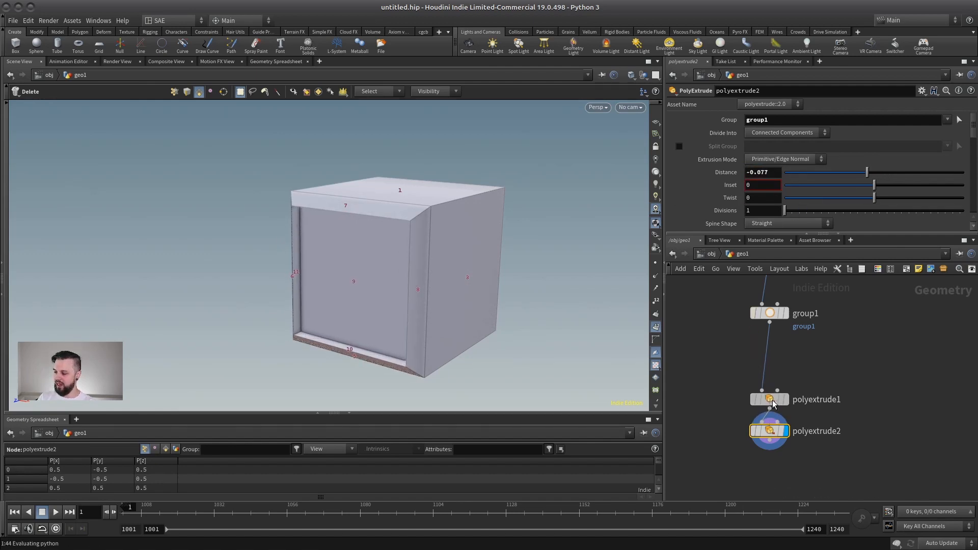
Step: Duplicate the polyextrude1 and polyextrude2 pair below and wire polyextrude2 into the first copied node
{"action": "scroll", "coordinate": [764, 316], "scroll_direction": "down", "scroll_amount": 4}
{"action": "left_click_drag", "start_coordinate": [843, 302], "coordinate": [704, 394]}
{"action": "middle_click_drag", "start_coordinate": [705, 394], "coordinate": [751, 381]}
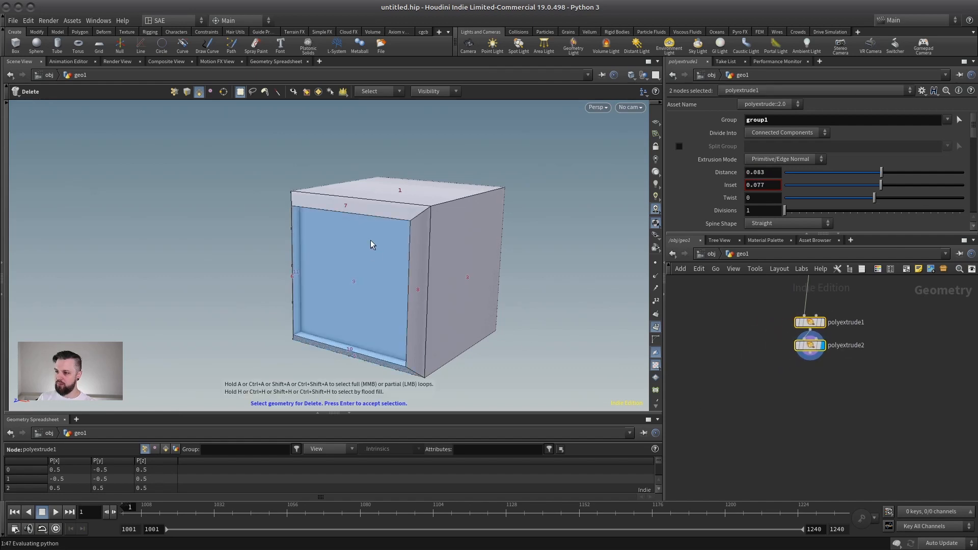
{"action": "left_click_drag", "start_coordinate": [810, 348], "coordinate": [810, 460], "text": "alt"}
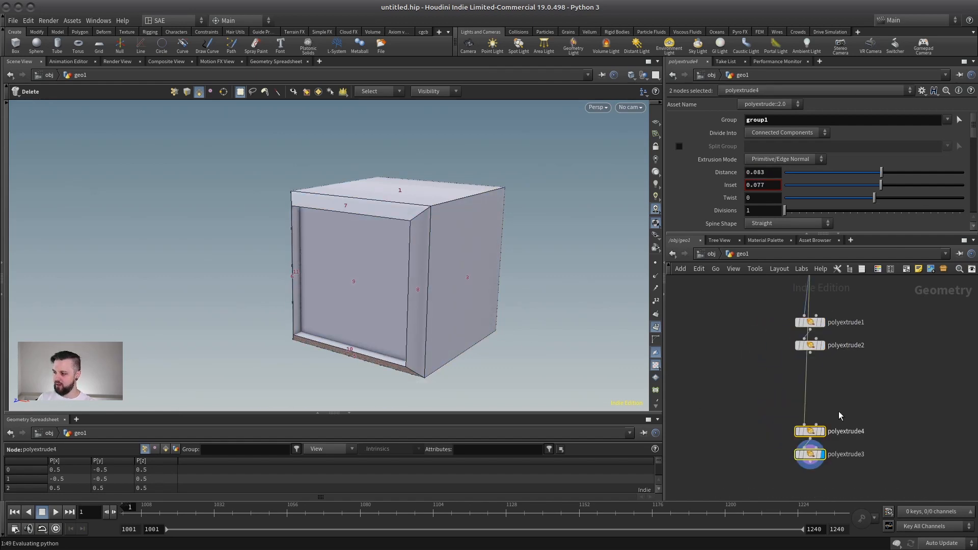
{"action": "left_click", "coordinate": [838, 413]}
{"action": "left_click_drag", "start_coordinate": [810, 354], "coordinate": [804, 423]}
Step: Duplicate the extrusion pair again and wire polyextrude3 into polyextrude6 to continue the chain
{"action": "middle_click_drag", "start_coordinate": [838, 429], "coordinate": [838, 372]}
{"action": "left_click_drag", "start_coordinate": [903, 348], "coordinate": [815, 493]}
{"action": "middle_click_drag", "start_coordinate": [837, 415], "coordinate": [826, 355]}
{"action": "left_click", "coordinate": [826, 351]}
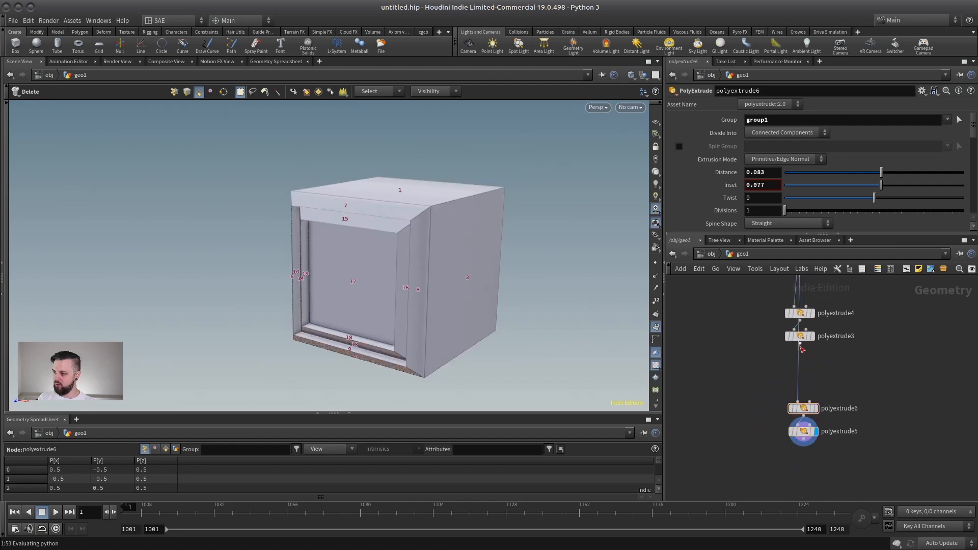
{"action": "left_click_drag", "start_coordinate": [800, 344], "coordinate": [798, 401]}
{"action": "left_click_drag", "start_coordinate": [867, 380], "coordinate": [762, 462]}
{"action": "left_click_drag", "start_coordinate": [804, 408], "coordinate": [800, 408]}
Step: Duplicate the polyextrude6 and polyextrude5 pair below and wire polyextrude5 into polyextrude7
{"action": "middle_click_drag", "start_coordinate": [831, 389], "coordinate": [847, 318]}
{"action": "left_click_drag", "start_coordinate": [910, 296], "coordinate": [790, 379]}
{"action": "left_click_drag", "start_coordinate": [808, 336], "coordinate": [809, 434], "text": "alt"}
{"action": "left_click_drag", "start_coordinate": [816, 368], "coordinate": [810, 426]}
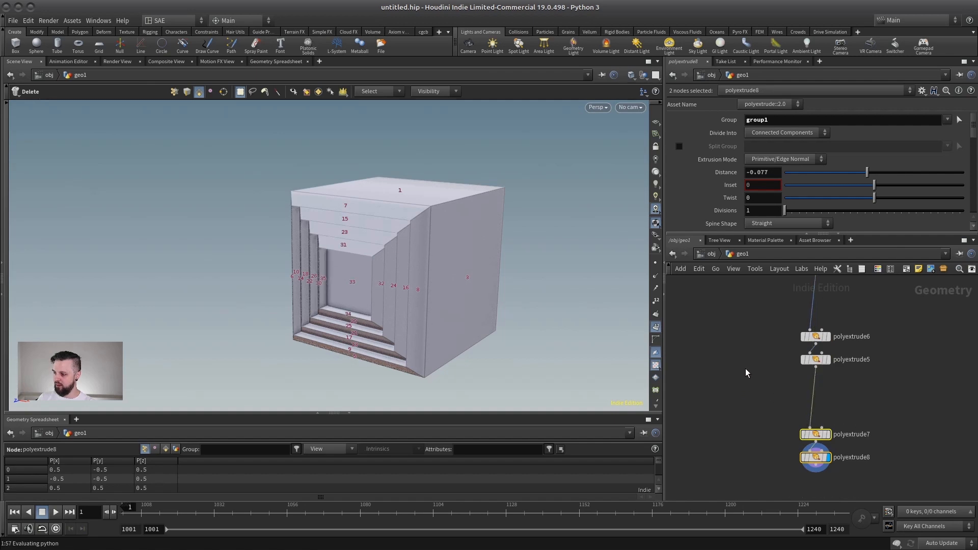
Step: Hide the primitive numbers and switch the viewport to wireframe to inspect the nested extrusions in the box
{"action": "scroll", "coordinate": [737, 367], "scroll_direction": "down", "scroll_amount": 4}
{"action": "middle_click_drag", "start_coordinate": [736, 366], "coordinate": [714, 394]}
{"action": "left_click_drag", "start_coordinate": [433, 226], "coordinate": [491, 214], "text": "alt"}
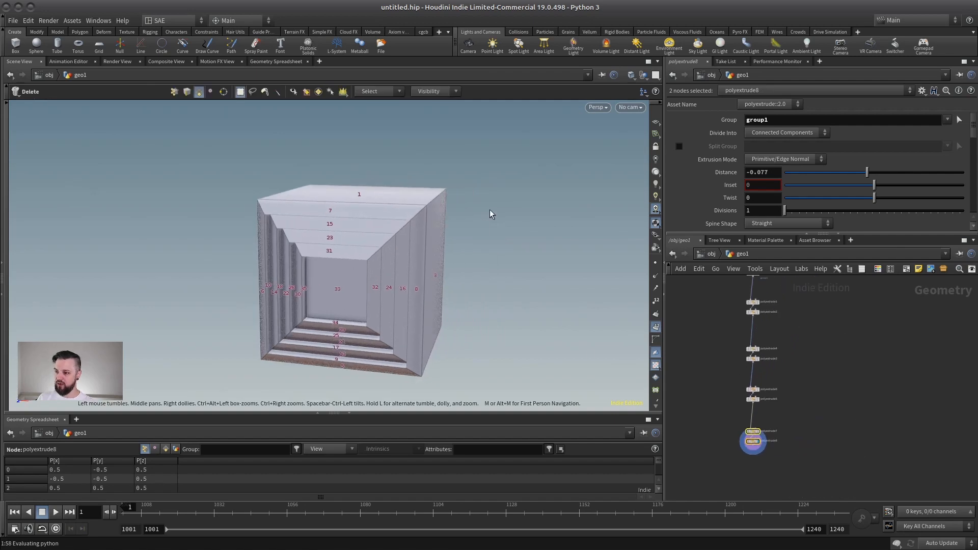
{"action": "left_click", "coordinate": [655, 326]}
{"action": "left_click_drag", "start_coordinate": [472, 301], "coordinate": [361, 299], "text": "alt"}
{"action": "right_click_drag", "start_coordinate": [360, 299], "coordinate": [464, 271], "text": "alt"}
{"action": "key", "text": "shift+w"}
Step: Try out a For-Each Number block beside the extrusion chain, spread its nodes apart, and delete the whole block
{"action": "scroll", "coordinate": [836, 350], "scroll_direction": "down", "scroll_amount": 4}
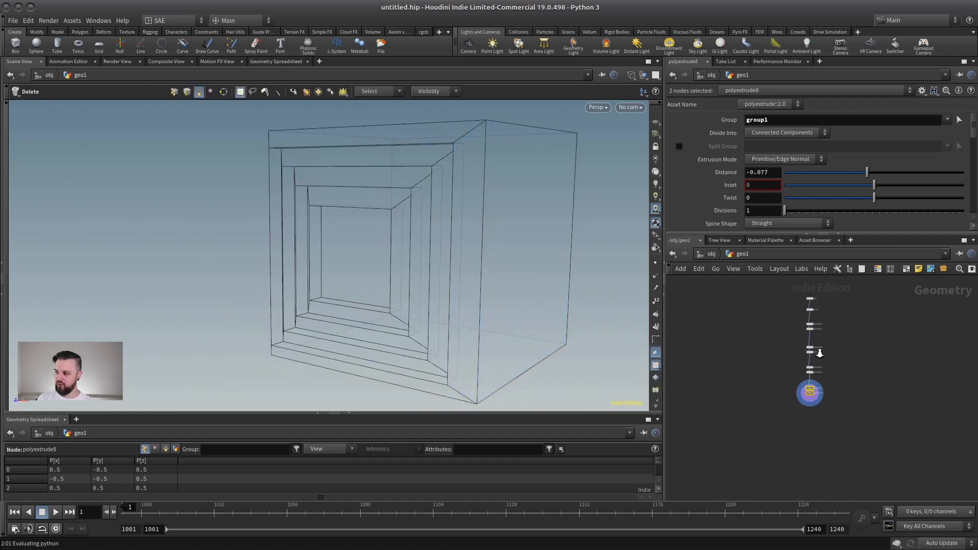
{"action": "middle_click_drag", "start_coordinate": [861, 326], "coordinate": [851, 384]}
{"action": "scroll", "coordinate": [820, 388], "scroll_direction": "up", "scroll_amount": 4}
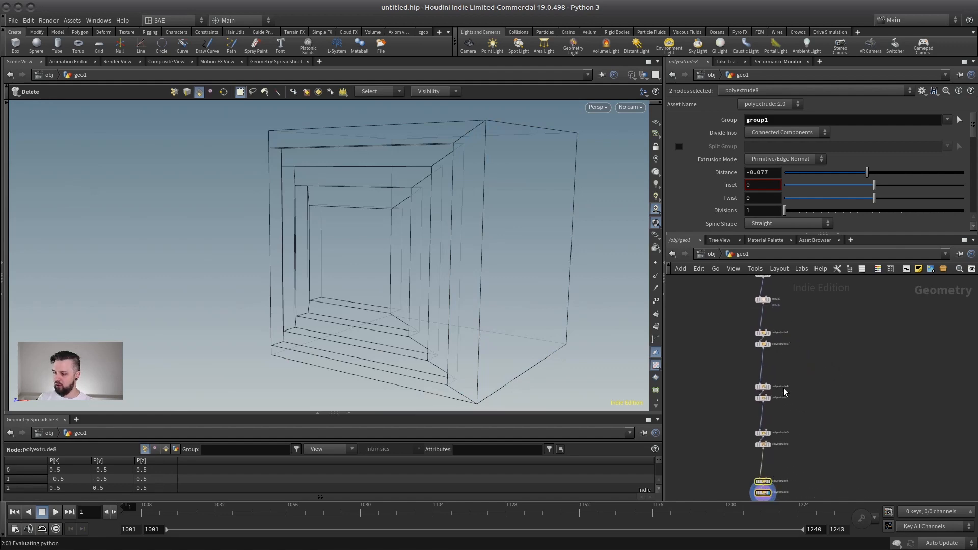
{"action": "middle_click_drag", "start_coordinate": [784, 388], "coordinate": [771, 427]}
{"action": "left_click", "coordinate": [815, 382]}
{"action": "key", "text": "Tab"}
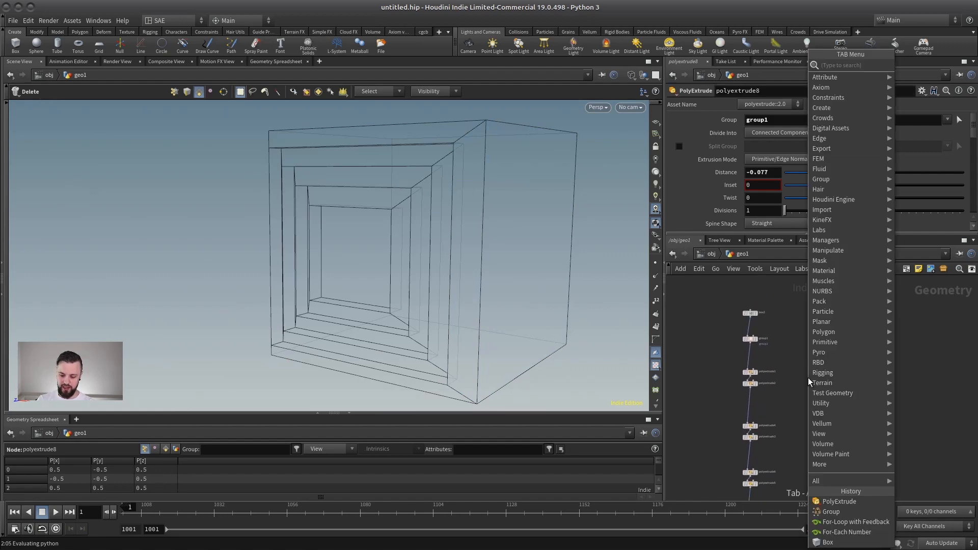
{"action": "type", "text": "for"}
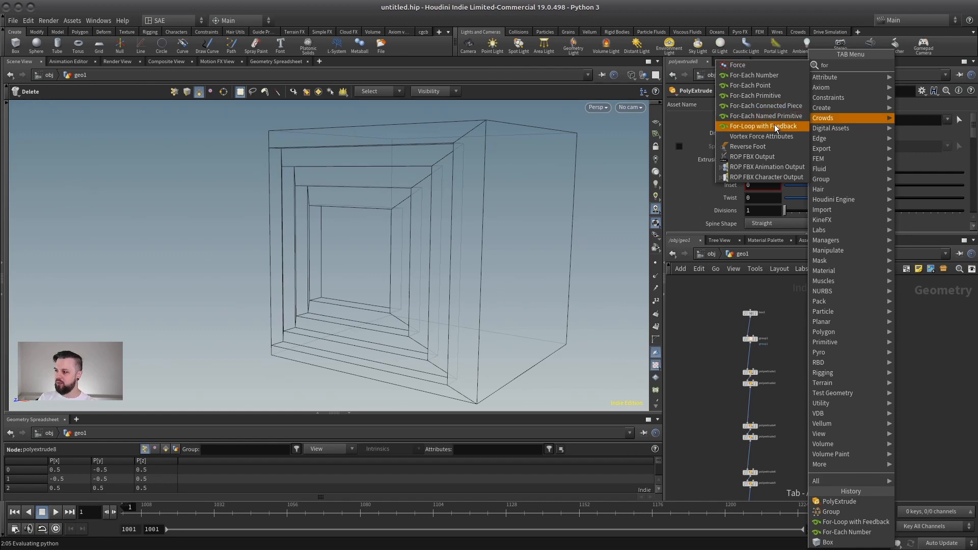
{"action": "left_click", "coordinate": [767, 76]}
{"action": "left_click", "coordinate": [851, 306]}
{"action": "scroll", "coordinate": [856, 306], "scroll_direction": "up", "scroll_amount": 5}
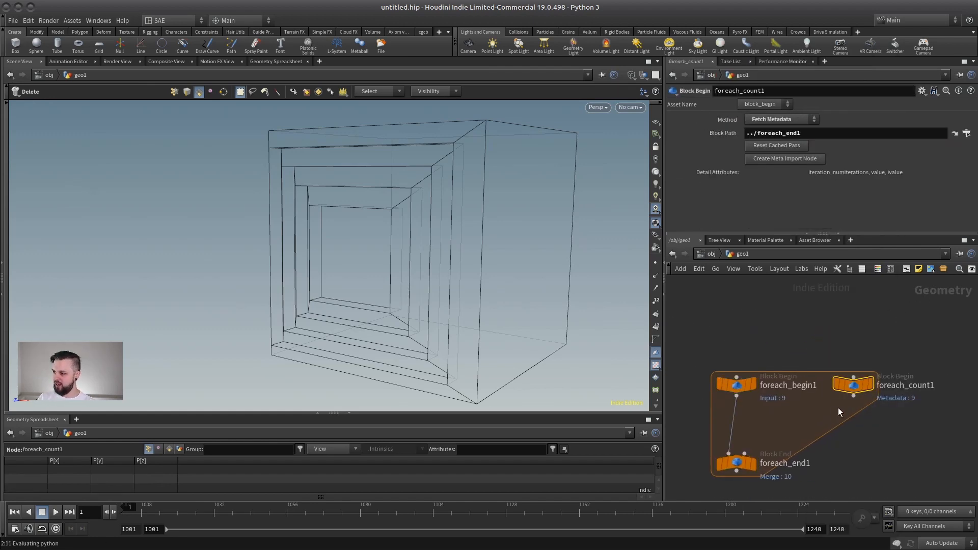
{"action": "middle_click_drag", "start_coordinate": [838, 408], "coordinate": [862, 366]}
{"action": "scroll", "coordinate": [866, 363], "scroll_direction": "down", "scroll_amount": 1}
{"action": "mouse_move", "coordinate": [898, 349]}
{"action": "left_mouse_down"}
{"action": "mouse_move", "coordinate": [870, 378]}
{"action": "mouse_move", "coordinate": [892, 346]}
{"action": "left_mouse_up"}
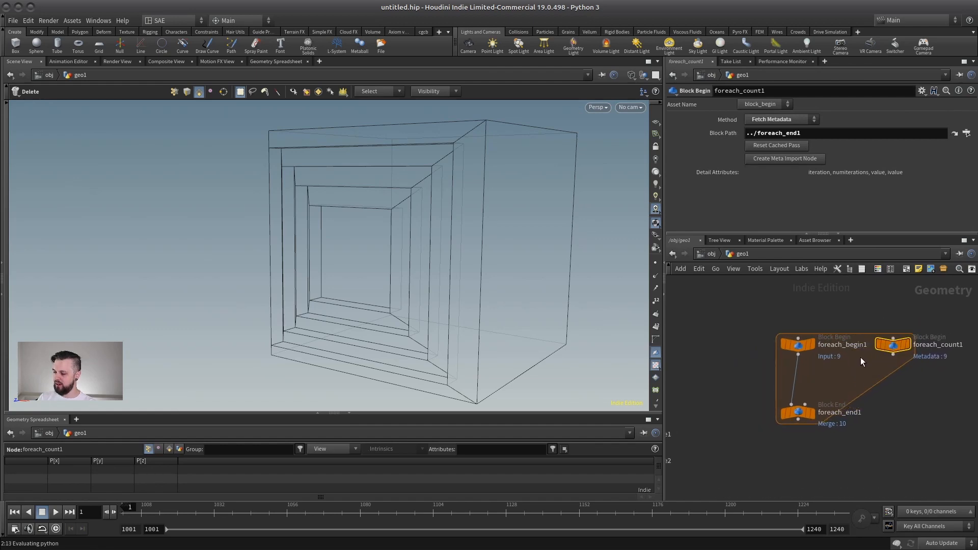
{"action": "scroll", "coordinate": [857, 374], "scroll_direction": "down", "scroll_amount": 2}
{"action": "left_click_drag", "start_coordinate": [818, 402], "coordinate": [818, 436]}
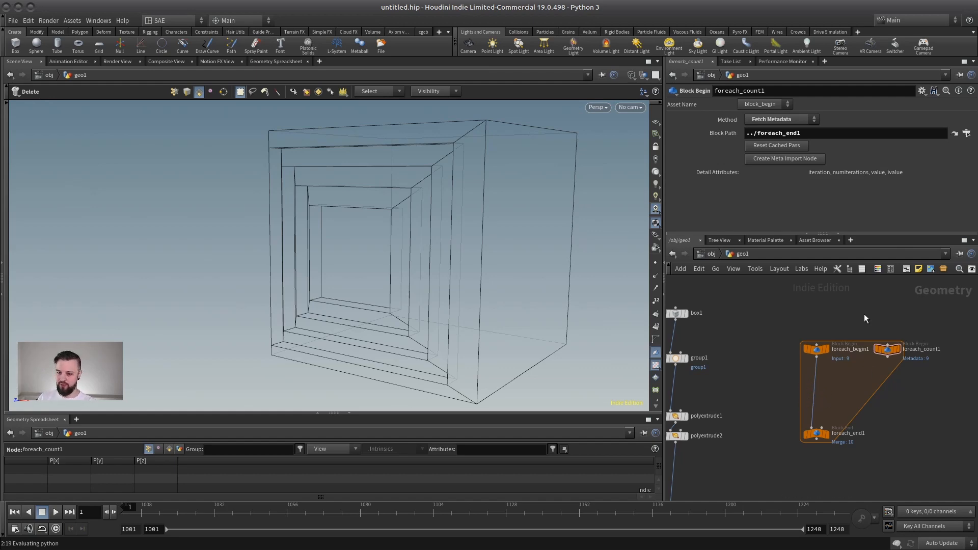
{"action": "left_click_drag", "start_coordinate": [901, 316], "coordinate": [780, 461]}
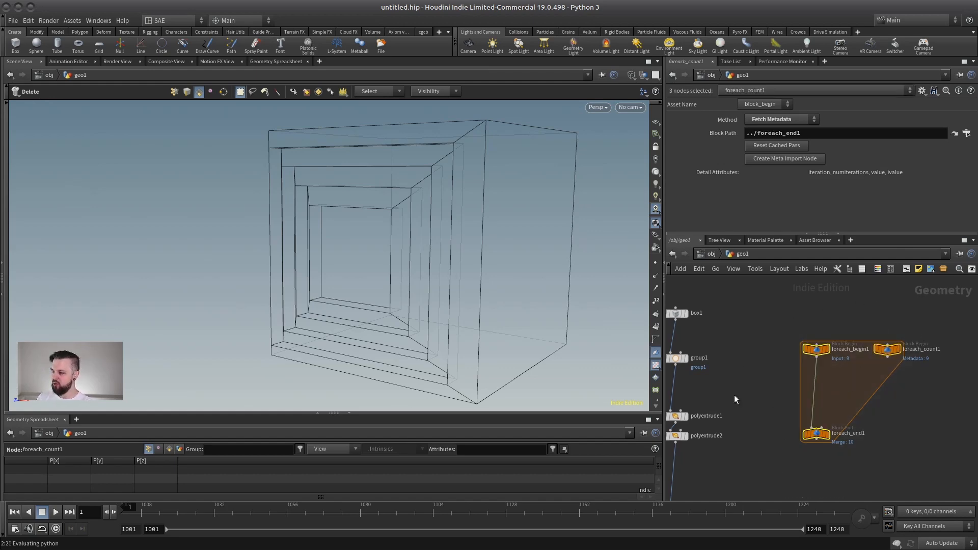
{"action": "key", "text": "Delete"}
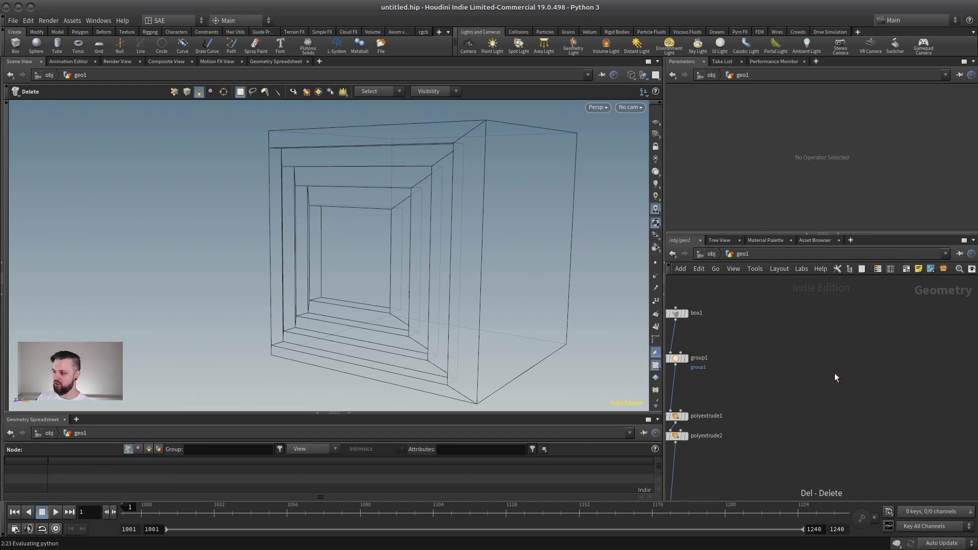
Step: Add a For-Loop with Feedback block beside the extrusion chain, spread its two nodes apart, and wire group1 into repeat_begin1
{"action": "key", "text": "Tab"}
{"action": "type", "text": "for"}
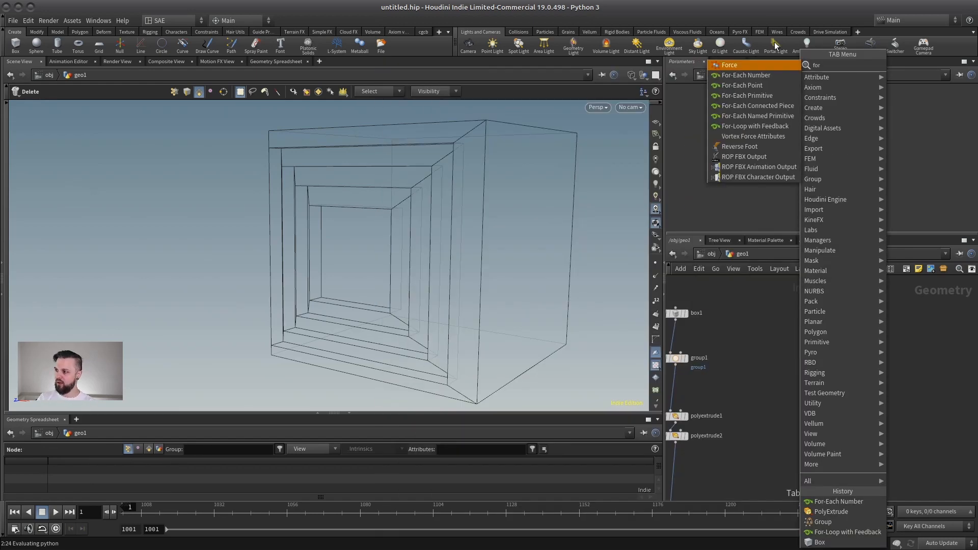
{"action": "left_click", "coordinate": [760, 126]}
{"action": "left_click", "coordinate": [801, 365]}
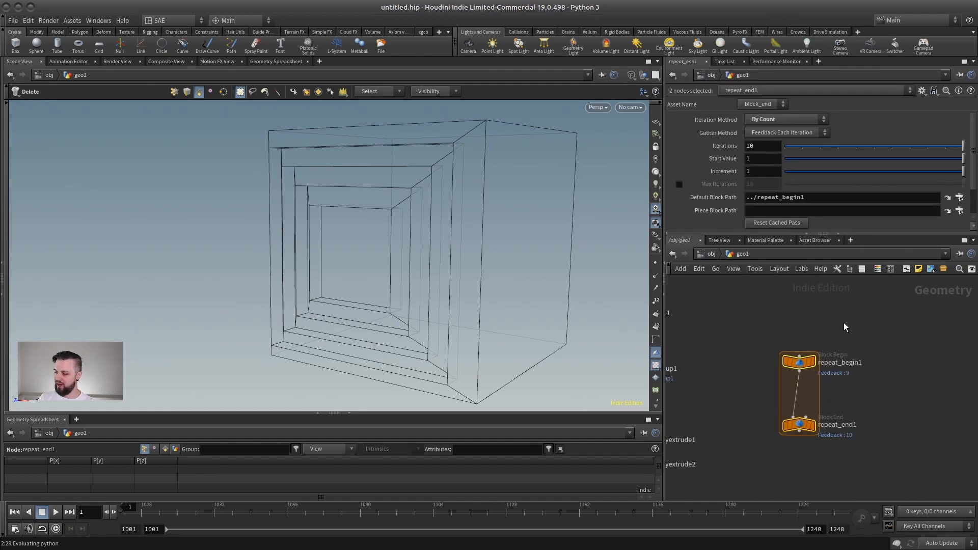
{"action": "scroll", "coordinate": [844, 322], "scroll_direction": "down", "scroll_amount": 3}
{"action": "mouse_move", "coordinate": [856, 382]}
{"action": "middle_mouse_down"}
{"action": "mouse_move", "coordinate": [887, 385]}
{"action": "mouse_move", "coordinate": [872, 372]}
{"action": "middle_mouse_up"}
{"action": "left_click", "coordinate": [880, 378]}
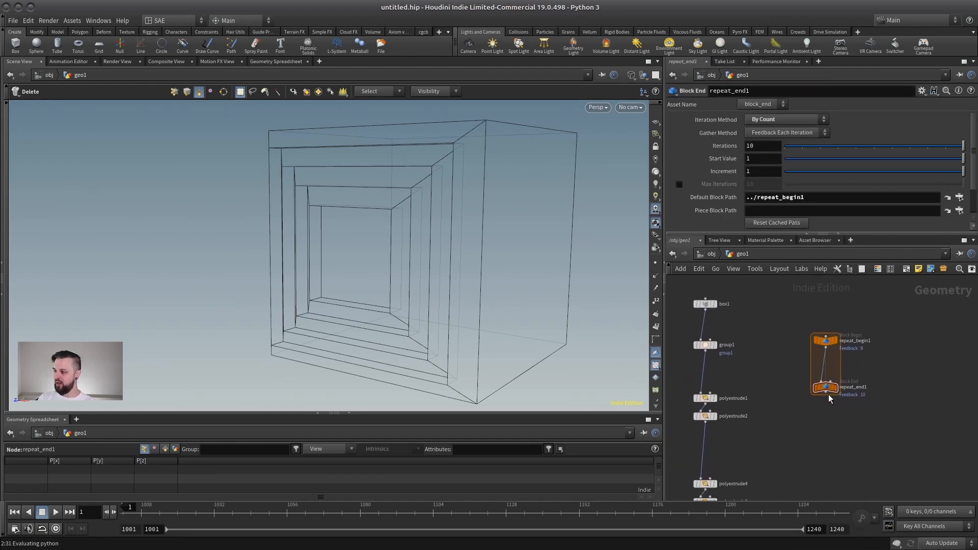
{"action": "left_click_drag", "start_coordinate": [828, 392], "coordinate": [829, 441]}
{"action": "left_click_drag", "start_coordinate": [708, 346], "coordinate": [826, 337]}
Step: Set the Iterations of repeat_end1 to 3
{"action": "middle_click_drag", "start_coordinate": [821, 370], "coordinate": [799, 296]}
{"action": "middle_click_drag", "start_coordinate": [807, 398], "coordinate": [830, 377]}
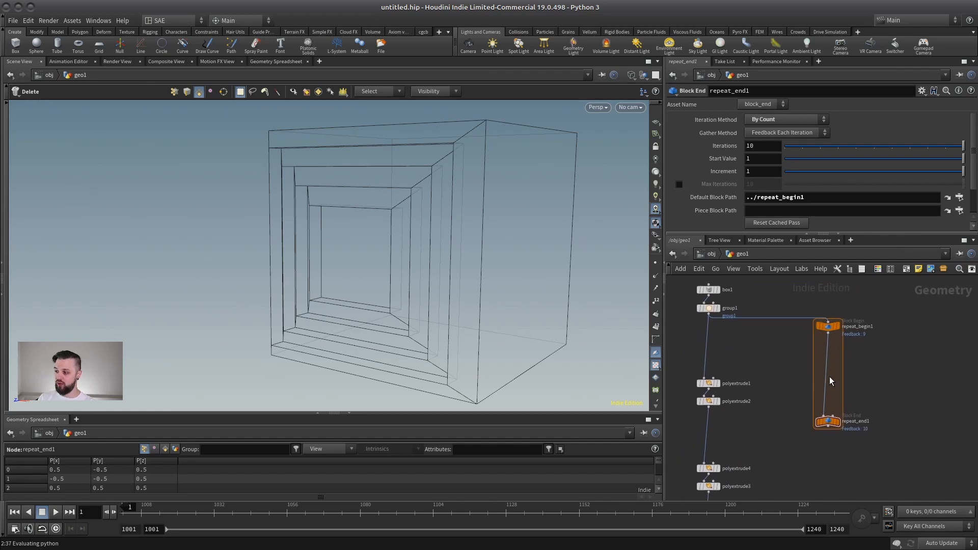
{"action": "scroll", "coordinate": [836, 349], "scroll_direction": "up", "scroll_amount": 2}
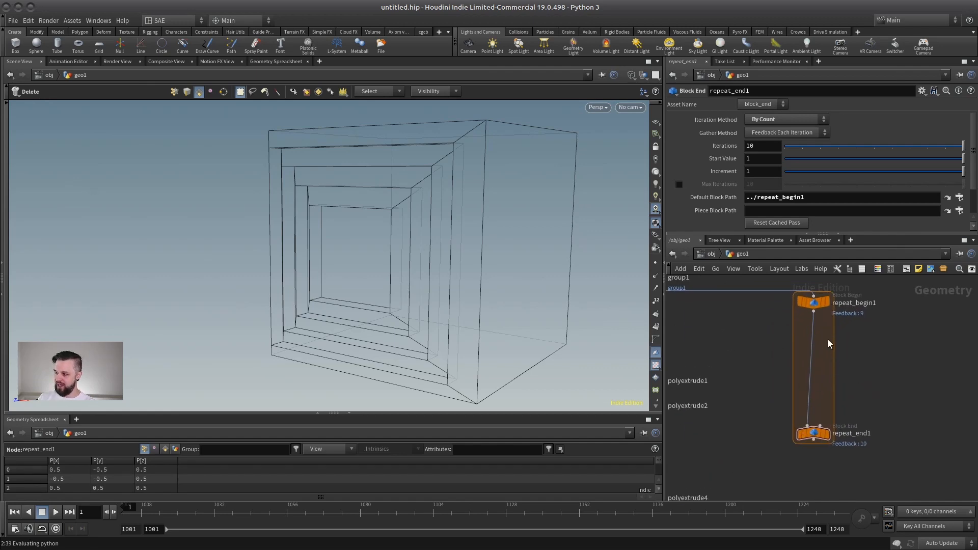
{"action": "middle_click_drag", "start_coordinate": [699, 347], "coordinate": [717, 379]}
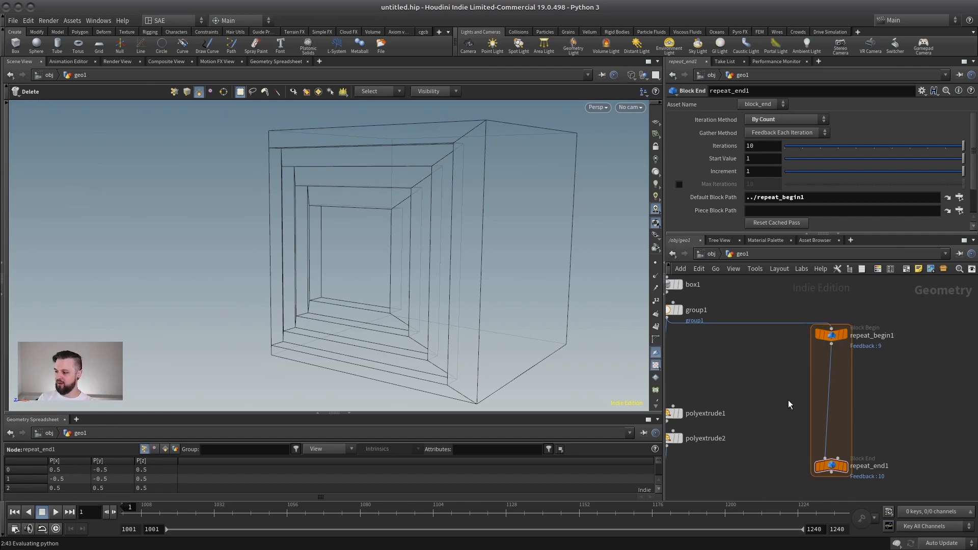
{"action": "scroll", "coordinate": [815, 403], "scroll_direction": "down", "scroll_amount": 2}
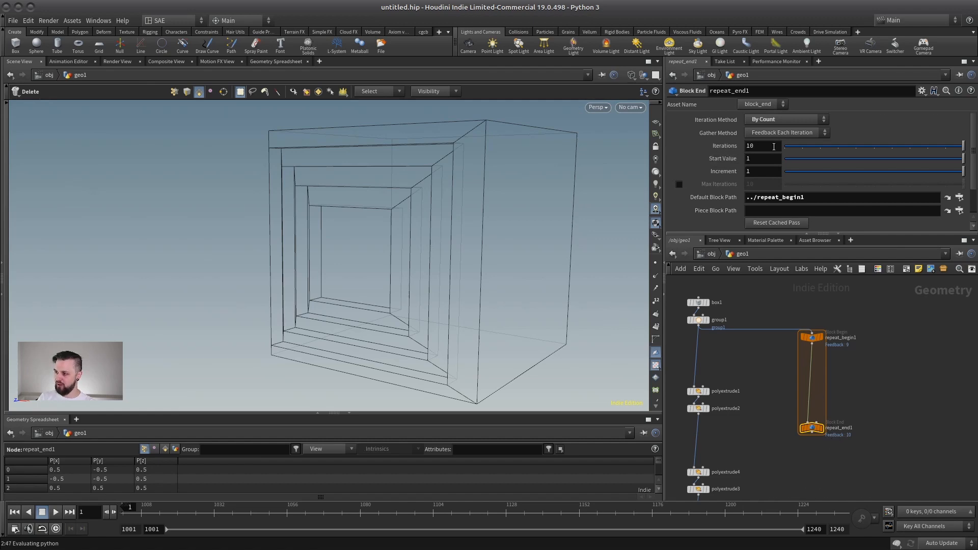
{"action": "left_click", "coordinate": [836, 147]}
Step: Copy polyextrude1 and polyextrude2 and paste the pair between repeat_begin1 and repeat_end1
{"action": "middle_click_drag", "start_coordinate": [788, 362], "coordinate": [825, 324]}
{"action": "left_click_drag", "start_coordinate": [790, 317], "coordinate": [724, 382]}
{"action": "key", "text": "ctrl+c"}
{"action": "scroll", "coordinate": [867, 346], "scroll_direction": "up", "scroll_amount": 2}
{"action": "left_click", "coordinate": [852, 344]}
{"action": "key", "text": "ctrl+v"}
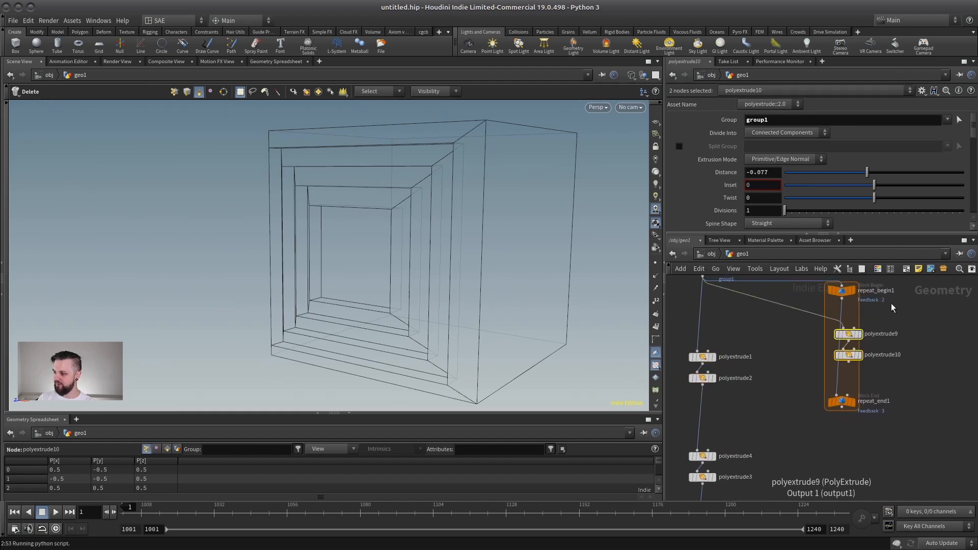
Step: Wire repeat_begin1 into polyextrude9 and polyextrude10 into repeat_end1, and line the pair up inside the loop
{"action": "left_click", "coordinate": [892, 305]}
{"action": "left_click", "coordinate": [842, 299]}
{"action": "left_click", "coordinate": [843, 328]}
{"action": "left_click", "coordinate": [892, 355]}
{"action": "left_click", "coordinate": [848, 362]}
{"action": "left_click", "coordinate": [836, 395]}
{"action": "left_click_drag", "start_coordinate": [898, 309], "coordinate": [836, 369]}
{"action": "left_click_drag", "start_coordinate": [847, 354], "coordinate": [835, 362]}
Step: Move box1 and group1 together to sit above and between the manual chain and the loop block
{"action": "middle_click_drag", "start_coordinate": [790, 313], "coordinate": [788, 398]}
{"action": "left_click_drag", "start_coordinate": [754, 300], "coordinate": [697, 361]}
{"action": "left_click_drag", "start_coordinate": [701, 355], "coordinate": [779, 322]}
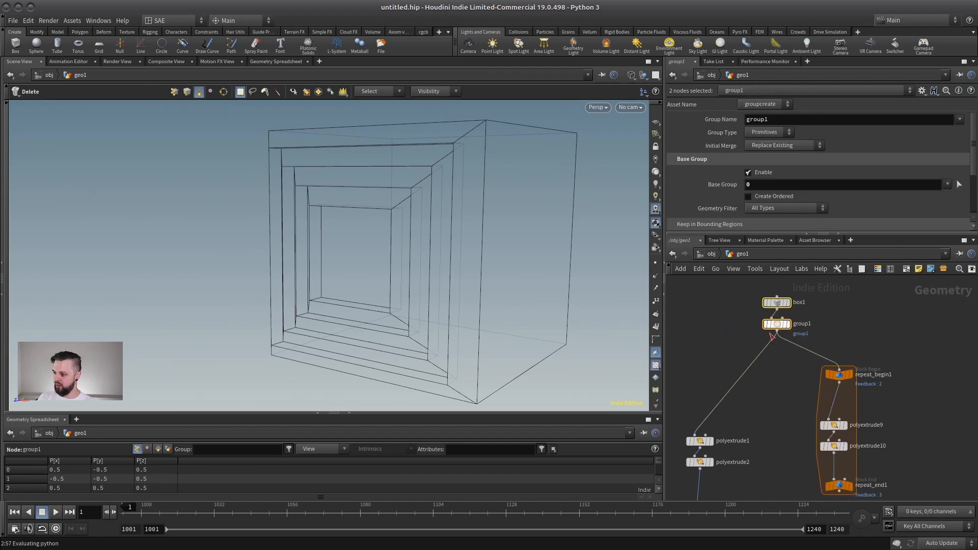
Step: Delete the original manual chain of PolyExtrude nodes outside the feedback loop
{"action": "scroll", "coordinate": [783, 329], "scroll_direction": "down", "scroll_amount": 2}
{"action": "middle_click_drag", "start_coordinate": [784, 389], "coordinate": [787, 313]}
{"action": "scroll", "coordinate": [787, 321], "scroll_direction": "down", "scroll_amount": 2}
{"action": "left_click_drag", "start_coordinate": [776, 325], "coordinate": [733, 471]}
{"action": "key", "text": "Delete"}
Step: Move the whole feedback loop block, including both PolyExtrude nodes, directly beneath group1
{"action": "scroll", "coordinate": [860, 296], "scroll_direction": "up", "scroll_amount": 4}
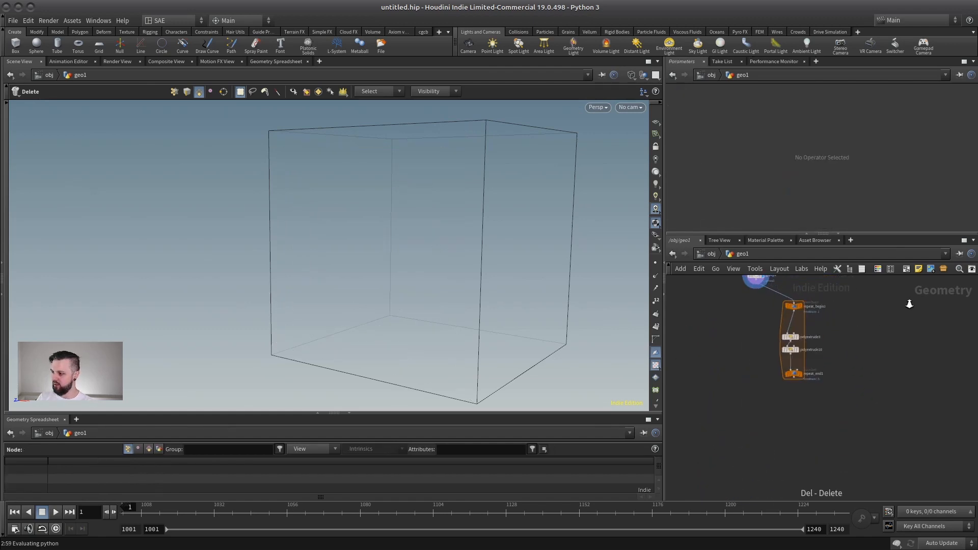
{"action": "middle_click_drag", "start_coordinate": [820, 301], "coordinate": [918, 301]}
{"action": "left_click_drag", "start_coordinate": [918, 297], "coordinate": [791, 461]}
{"action": "left_click_drag", "start_coordinate": [841, 323], "coordinate": [782, 334]}
{"action": "key", "text": "Escape"}
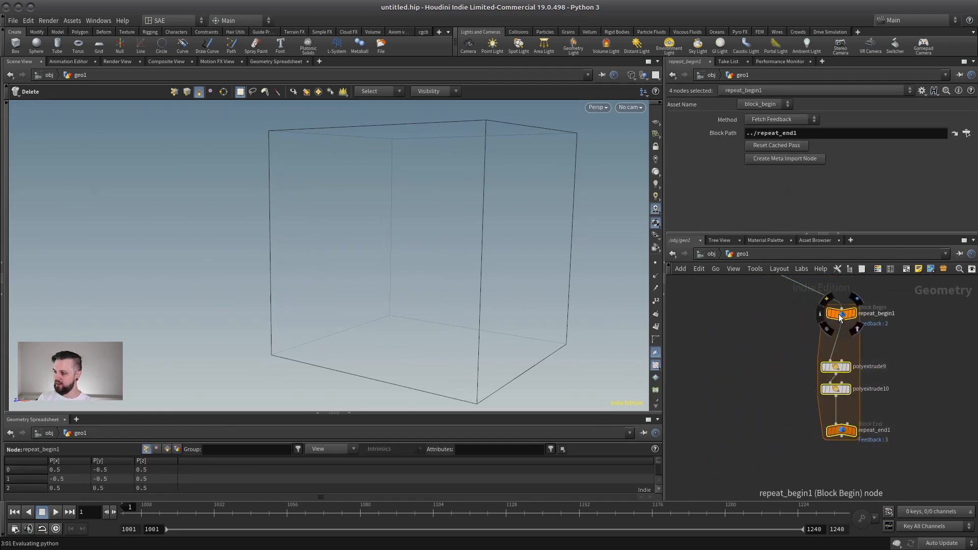
{"action": "left_click_drag", "start_coordinate": [839, 314], "coordinate": [779, 331]}
{"action": "scroll", "coordinate": [805, 339], "scroll_direction": "down", "scroll_amount": 2}
{"action": "middle_click_drag", "start_coordinate": [820, 343], "coordinate": [842, 390]}
{"action": "scroll", "coordinate": [852, 389], "scroll_direction": "up", "scroll_amount": 1}
{"action": "middle_click_drag", "start_coordinate": [853, 390], "coordinate": [855, 366]}
{"action": "left_click", "coordinate": [855, 368]}
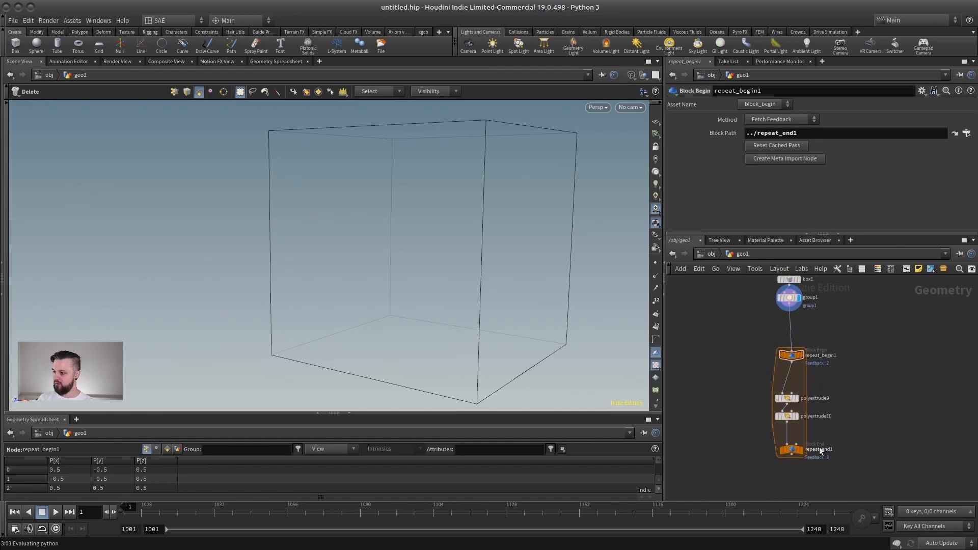
Step: Display repeat_end1 with shaded geometry in the viewport and set its Iterations to 5
{"action": "left_click", "coordinate": [801, 450]}
{"action": "left_click", "coordinate": [793, 451]}
{"action": "key", "text": "shift+w"}
{"action": "left_click_drag", "start_coordinate": [386, 301], "coordinate": [403, 297], "text": "alt"}
{"action": "scroll", "coordinate": [403, 298], "scroll_direction": "down", "scroll_amount": 2, "text": "alt"}
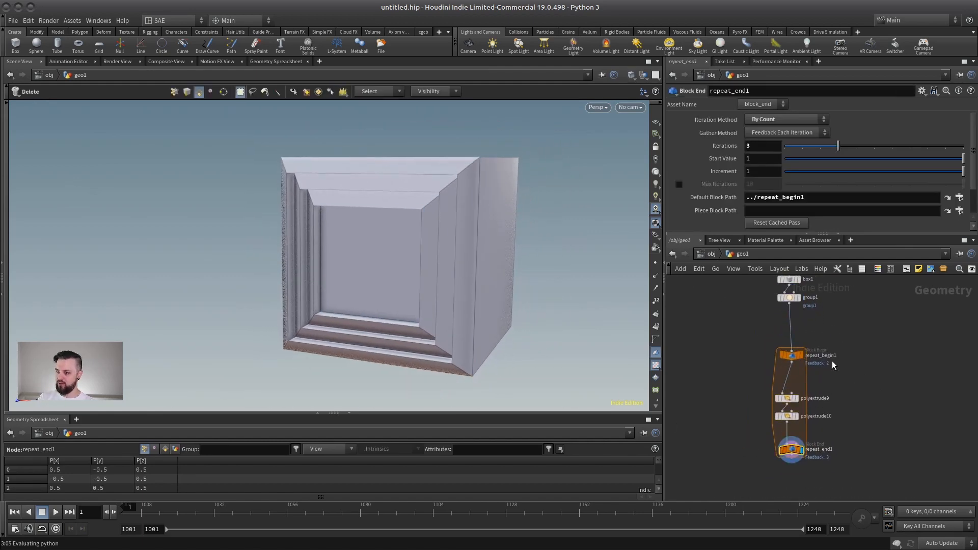
{"action": "left_click_drag", "start_coordinate": [838, 146], "coordinate": [878, 146]}
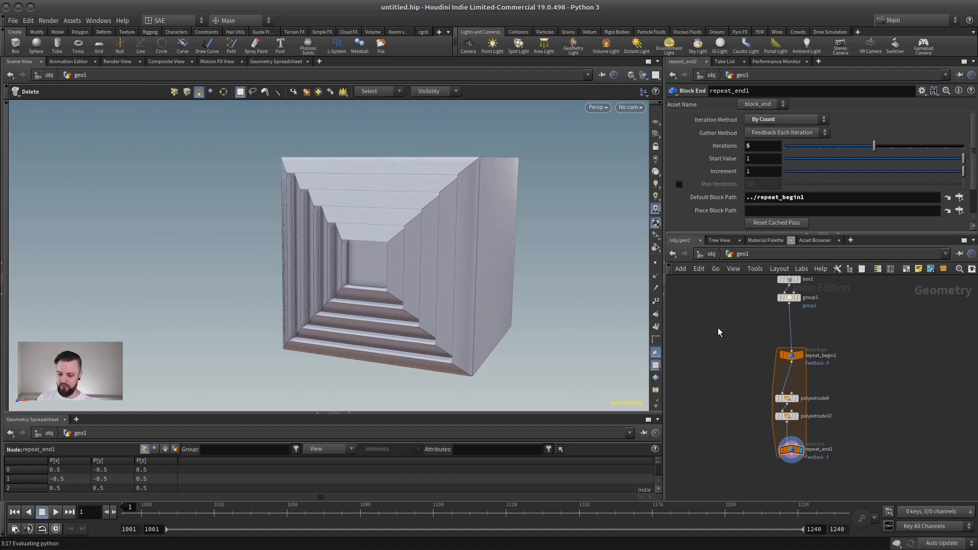
Step: Search the available nodes for "for" to review the loop types, without adding one
{"action": "key", "text": "Tab"}
{"action": "type", "text": "for"}
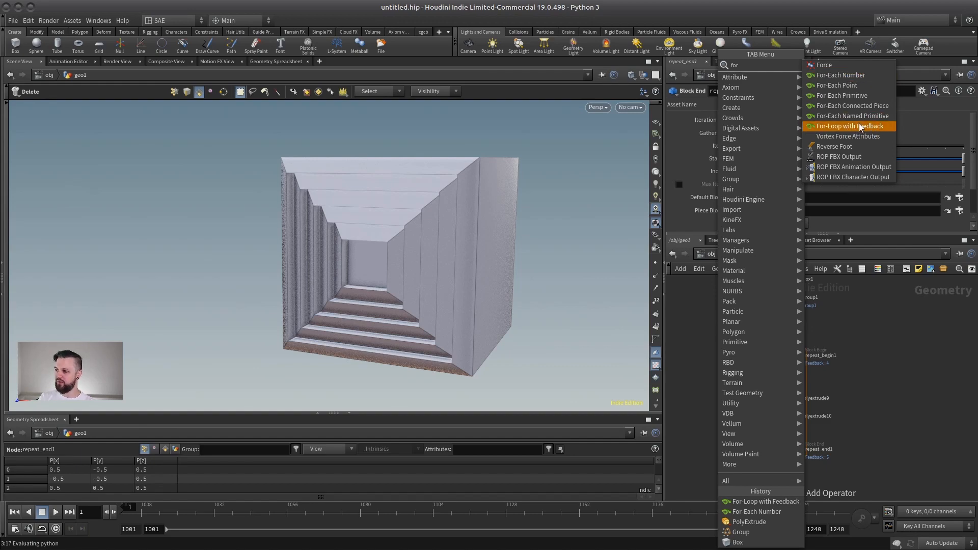
{"action": "left_click", "coordinate": [900, 340]}
{"action": "scroll", "coordinate": [859, 365], "scroll_direction": "up", "scroll_amount": 3}
{"action": "scroll", "coordinate": [858, 366], "scroll_direction": "down", "scroll_amount": 2}
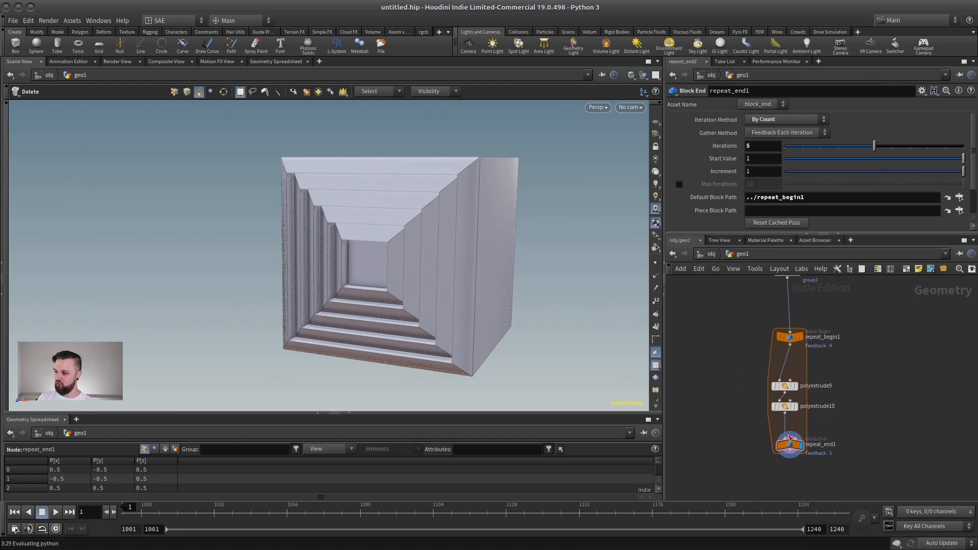